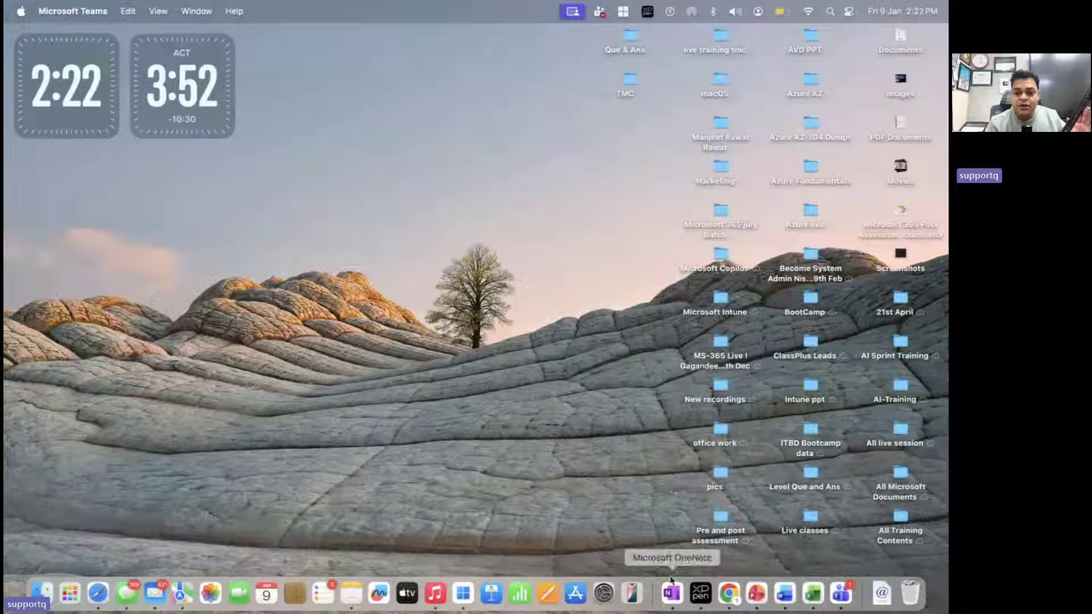
Bring the OneNote 'MAC Device Inrolment' page to the front from the Dock
click(672, 594)
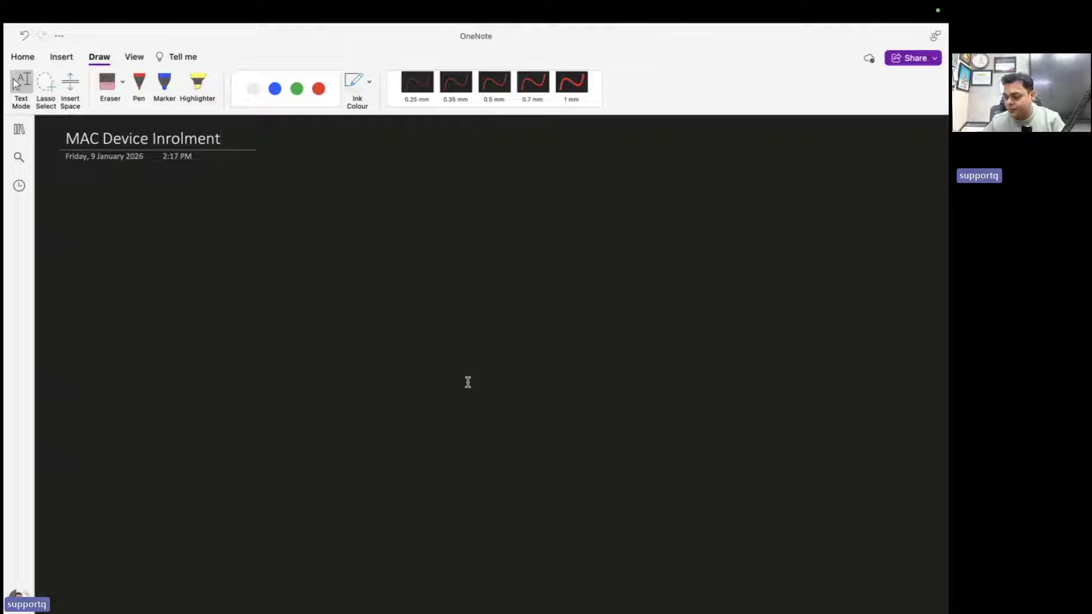
With the pen, draw a blue box and handwrite 'Intune Portal' above it in white
click(139, 83)
click(276, 91)
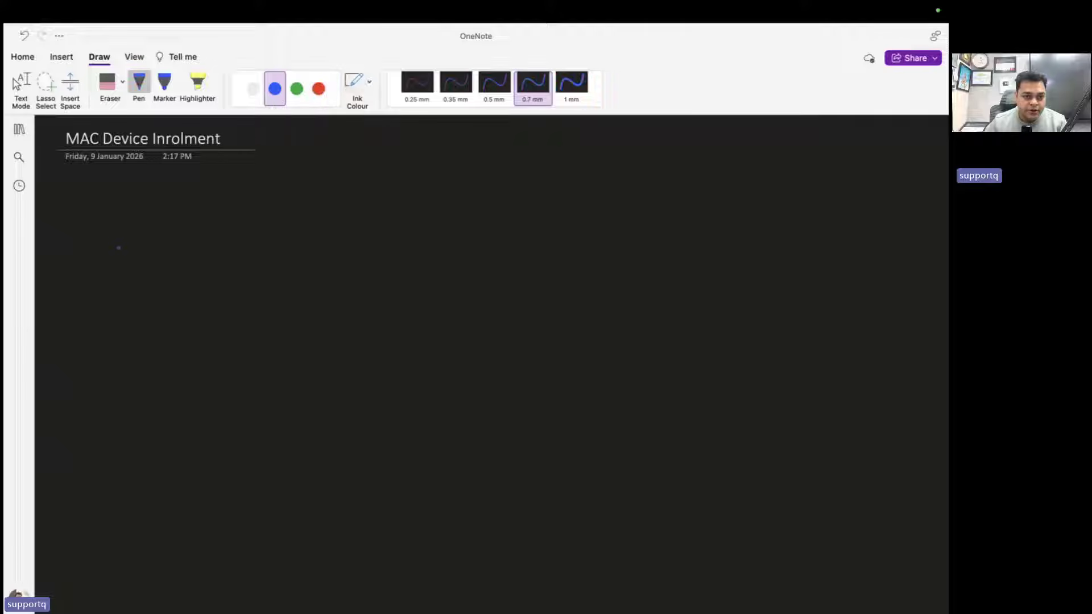
mouse_move(81, 214)
mouse_down()
mouse_move(79, 241)
mouse_move(142, 329)
mouse_move(276, 322)
mouse_move(279, 201)
mouse_move(82, 202)
mouse_move(81, 215)
mouse_up()
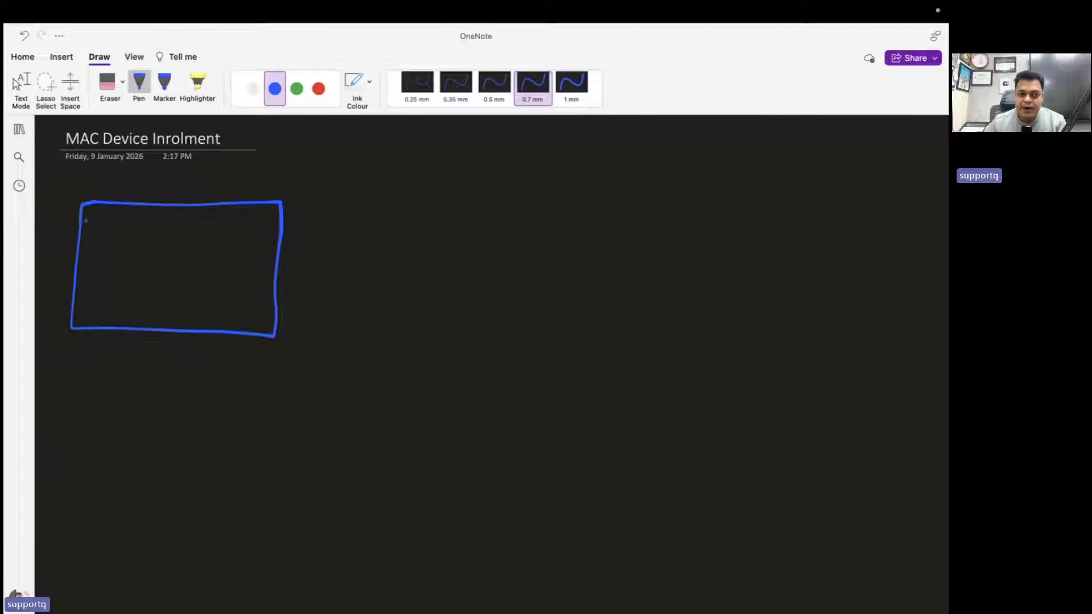
click(253, 88)
drag(139, 187, 263, 180)
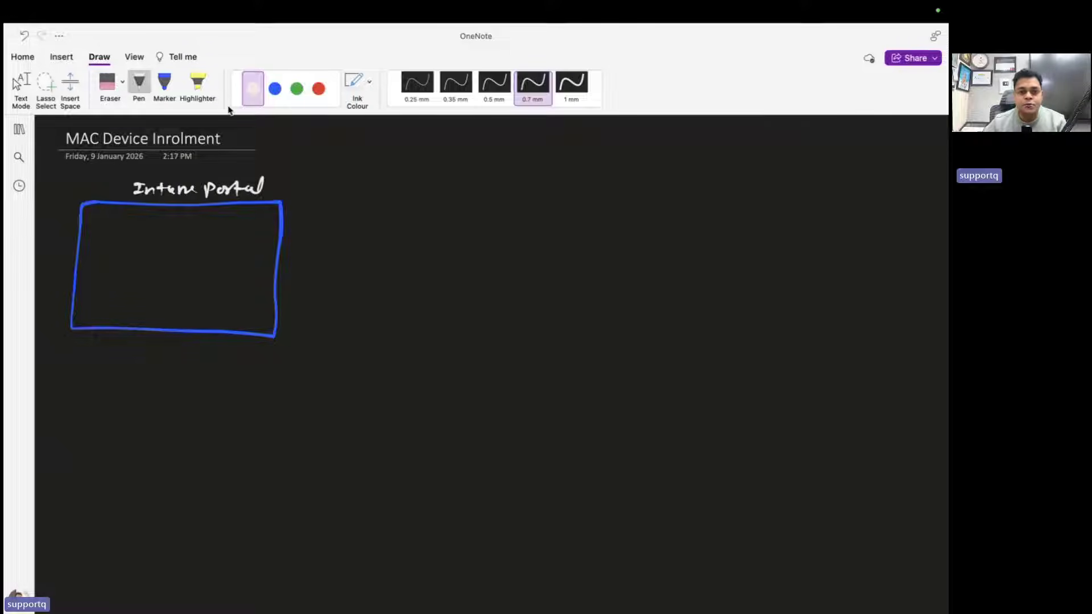
Handwrite 'user' in green inside the box, then exit drawing and select the title word 'Inrolment'
click(296, 88)
mouse_move(97, 229)
mouse_down()
mouse_move(131, 236)
mouse_move(106, 265)
mouse_move(223, 266)
mouse_up()
key(Escape)
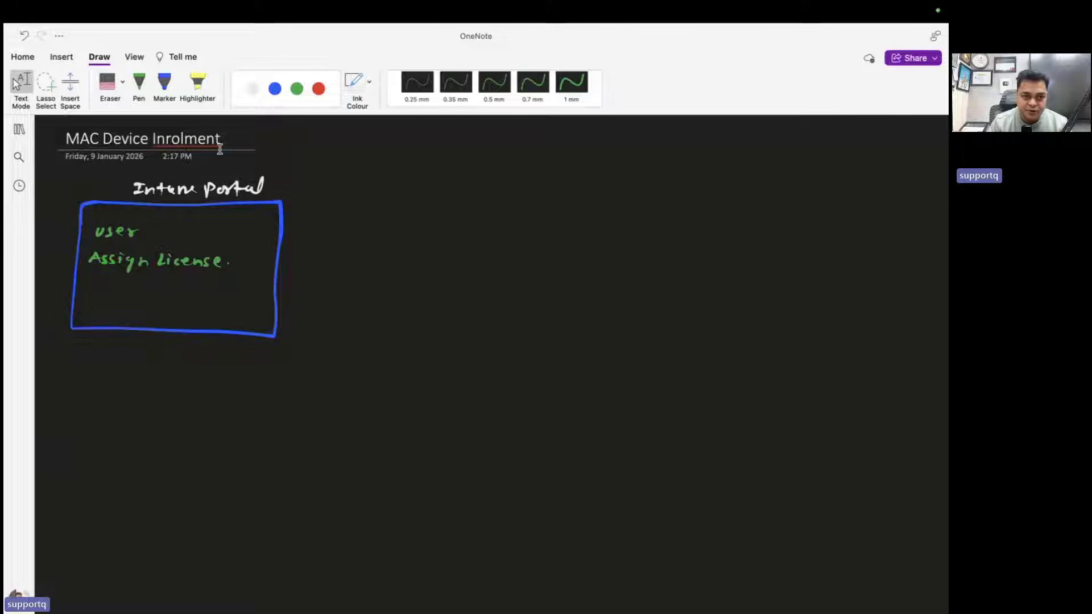
click(185, 141)
Correct the misspelled title word 'Inrolment' to 'Enrolment'
right_click(200, 144)
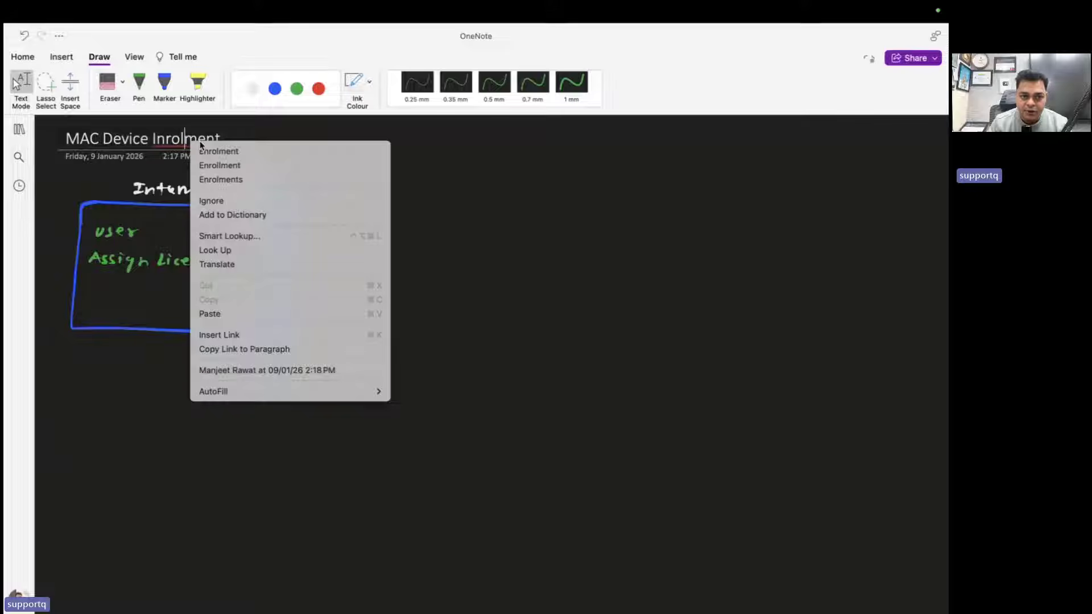
click(241, 153)
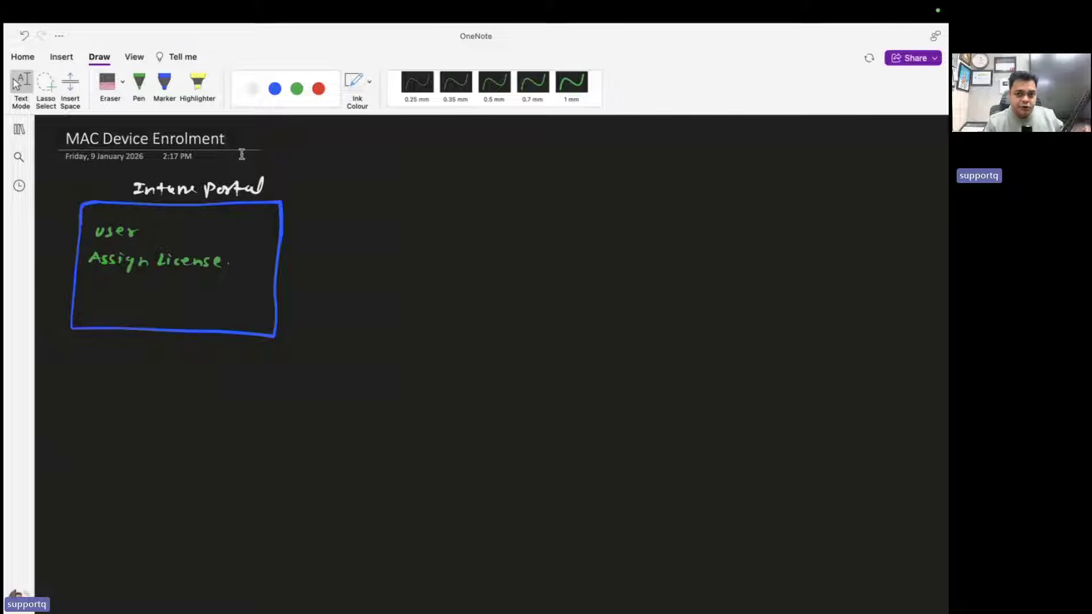
click(139, 101)
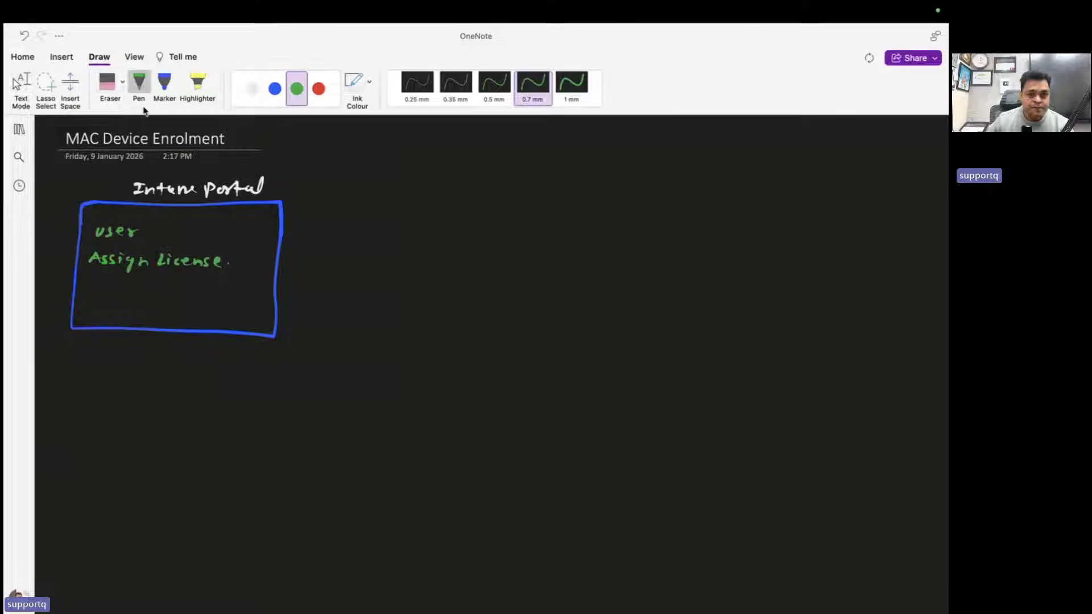
click(252, 90)
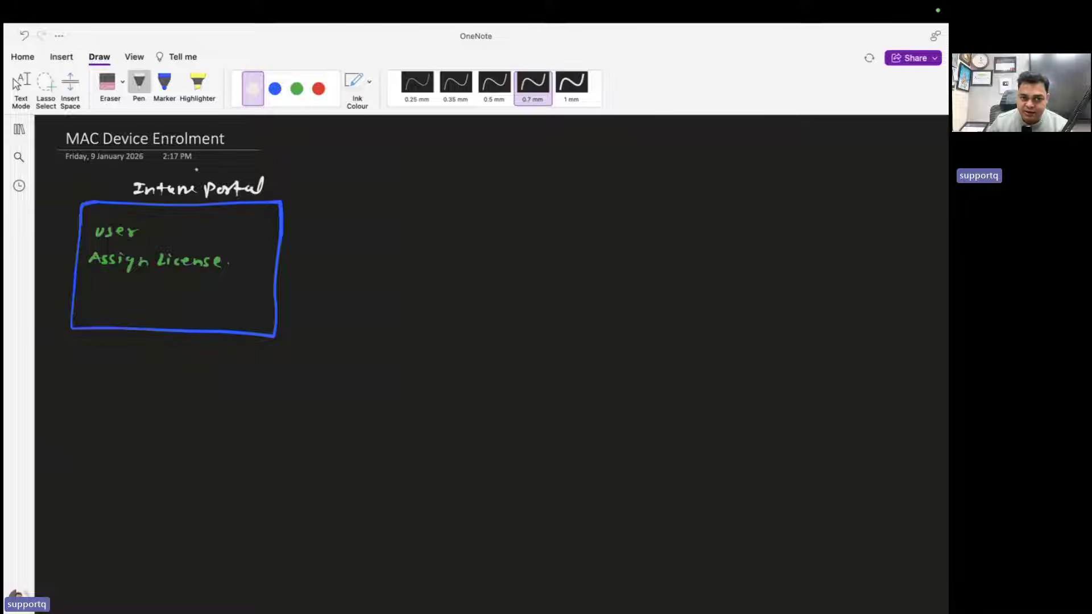
Handwrite 'Configure MAC certificate' in green as the box's third item, then pick red ink
click(298, 95)
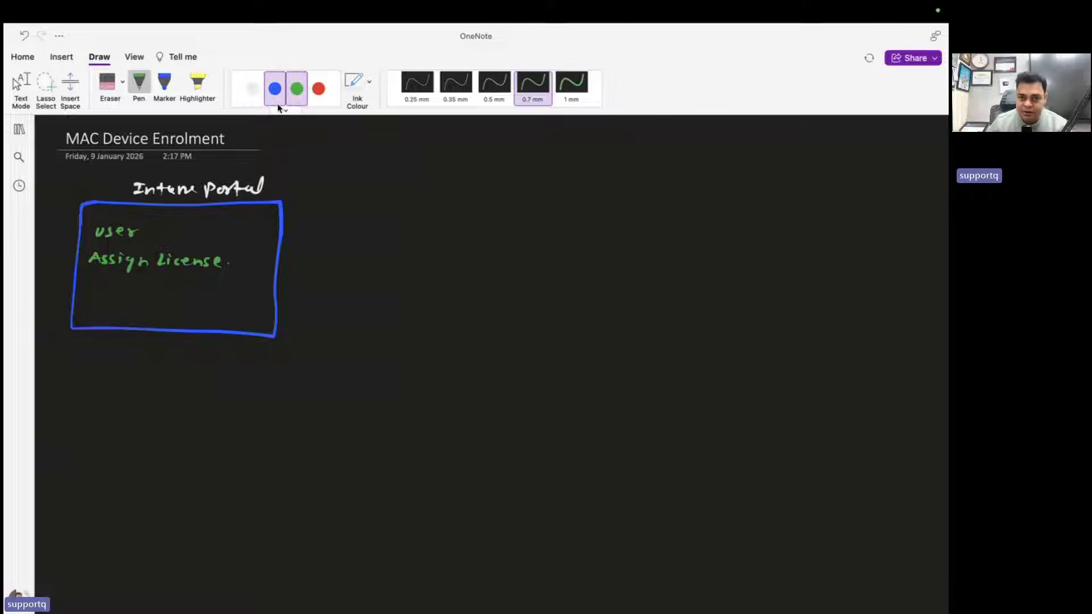
click(251, 139)
click(139, 86)
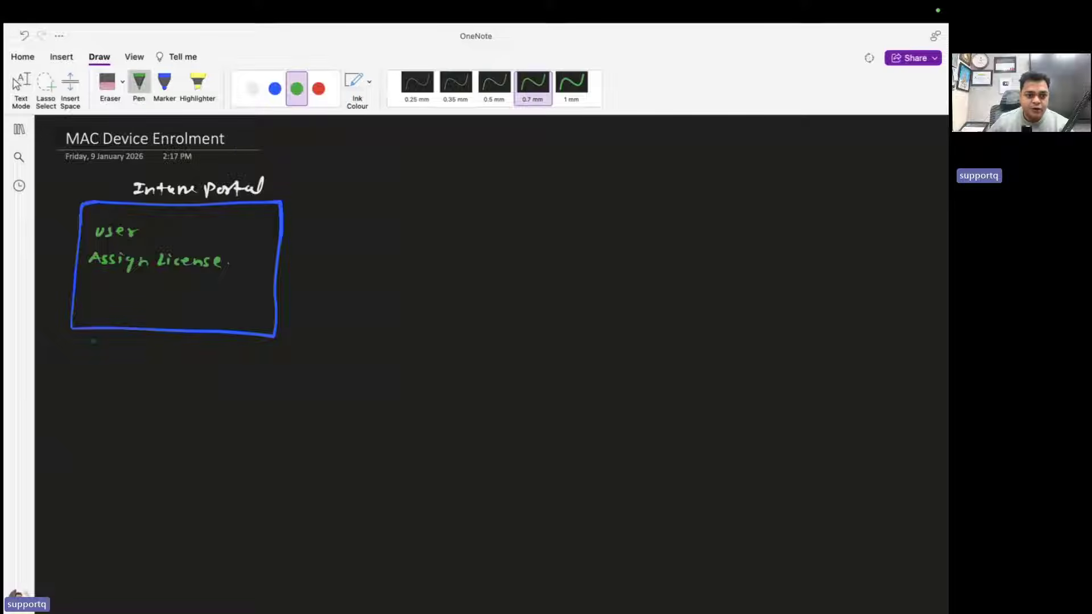
mouse_move(93, 291)
mouse_down()
mouse_move(135, 303)
mouse_move(243, 284)
mouse_up()
mouse_move(245, 283)
mouse_down()
mouse_move(249, 293)
mouse_move(281, 283)
mouse_up()
click(21, 86)
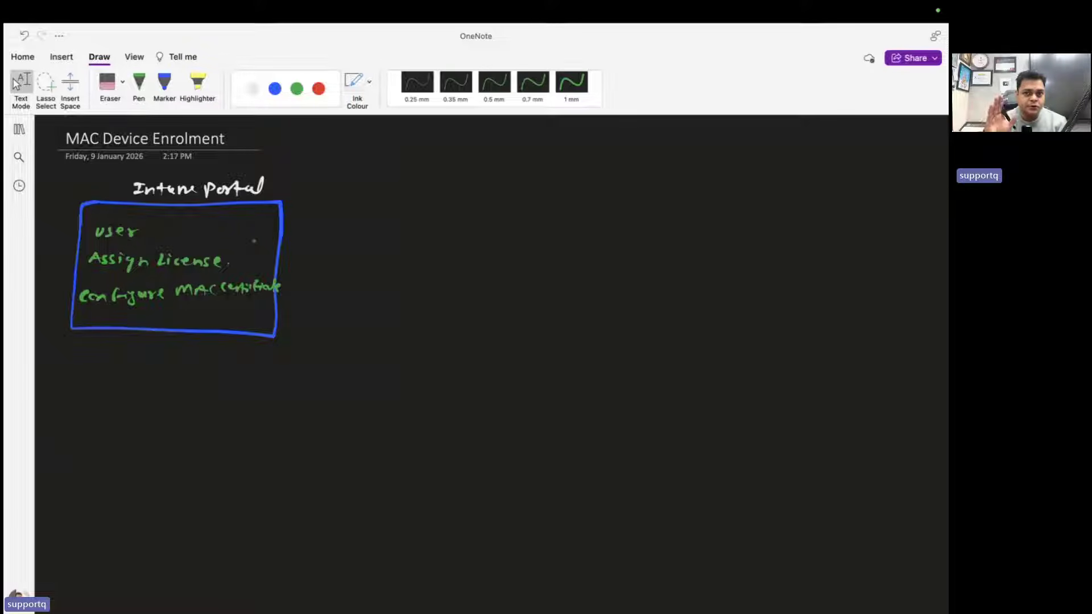
click(139, 82)
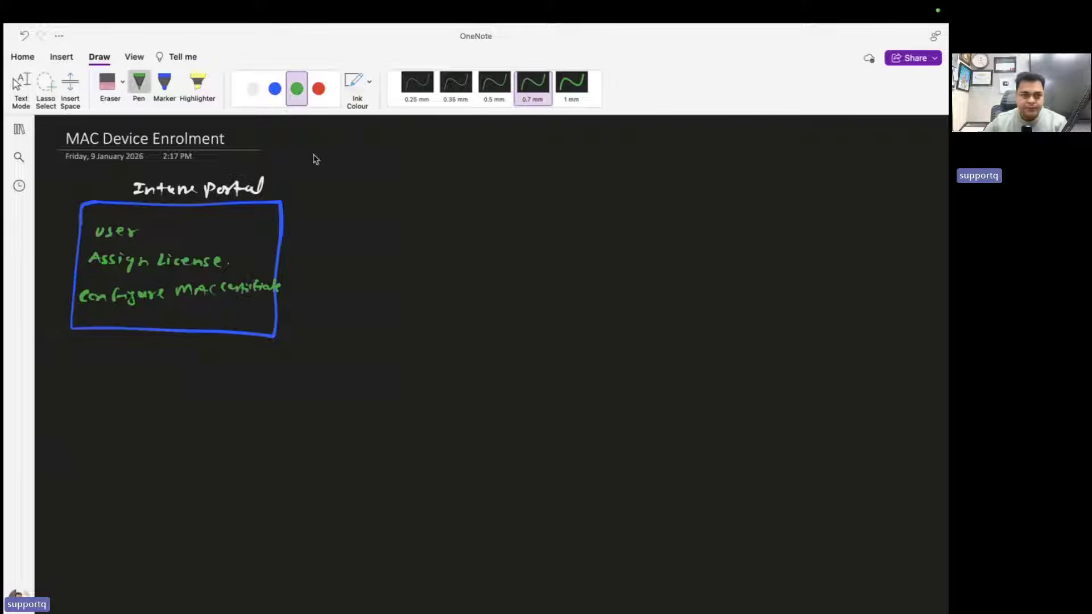
click(319, 88)
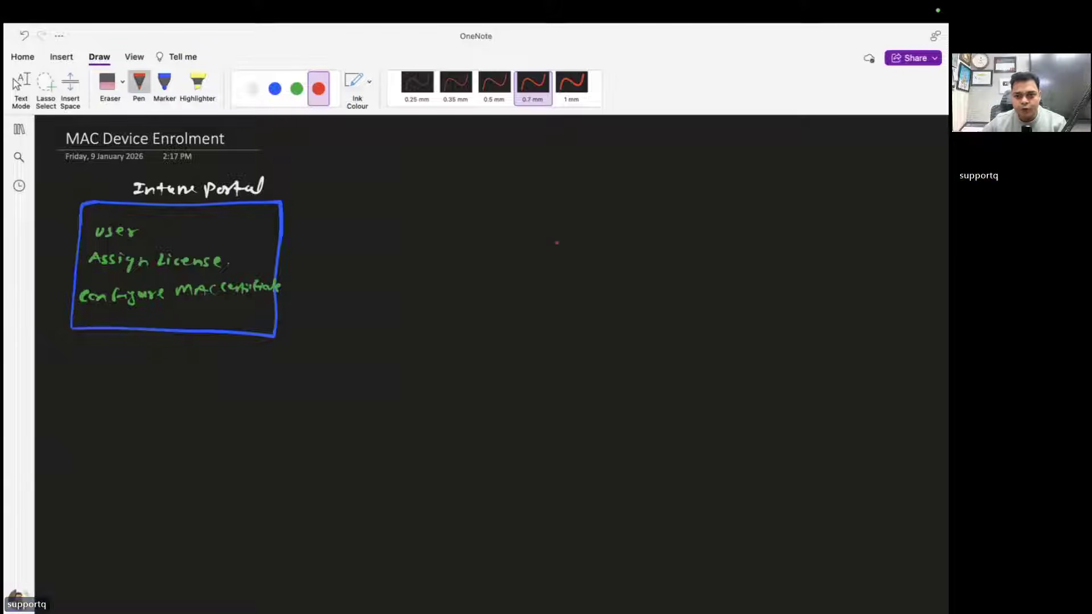
Sketch a red device with an arrowed 'Download company Portal' note beside it
mouse_move(556, 238)
mouse_down()
mouse_move(556, 266)
mouse_move(604, 267)
mouse_move(551, 267)
mouse_move(546, 289)
mouse_move(604, 268)
mouse_up()
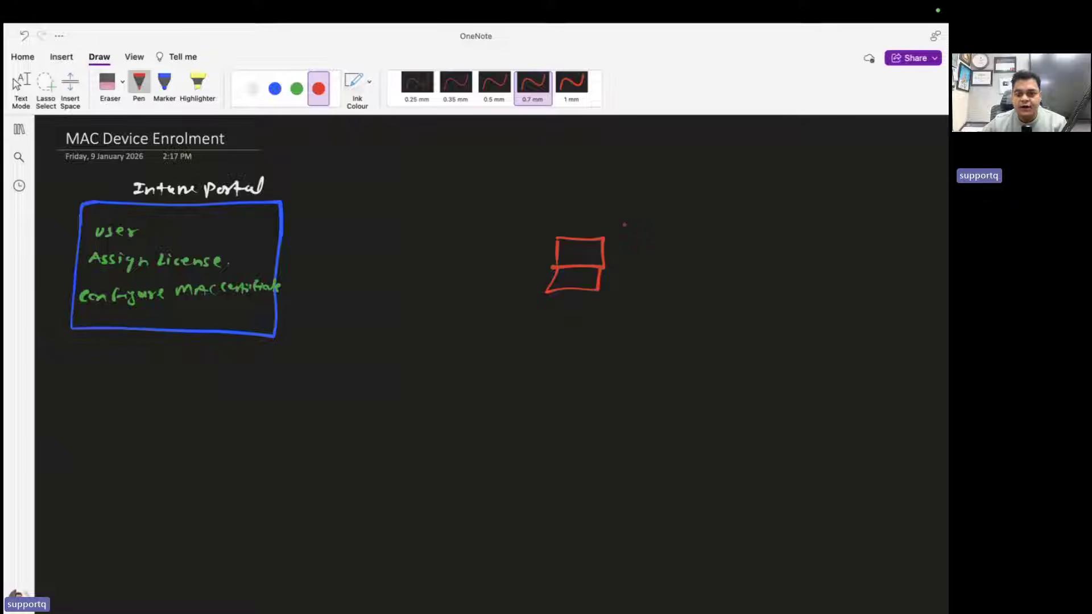
drag(615, 213, 815, 208)
click(802, 230)
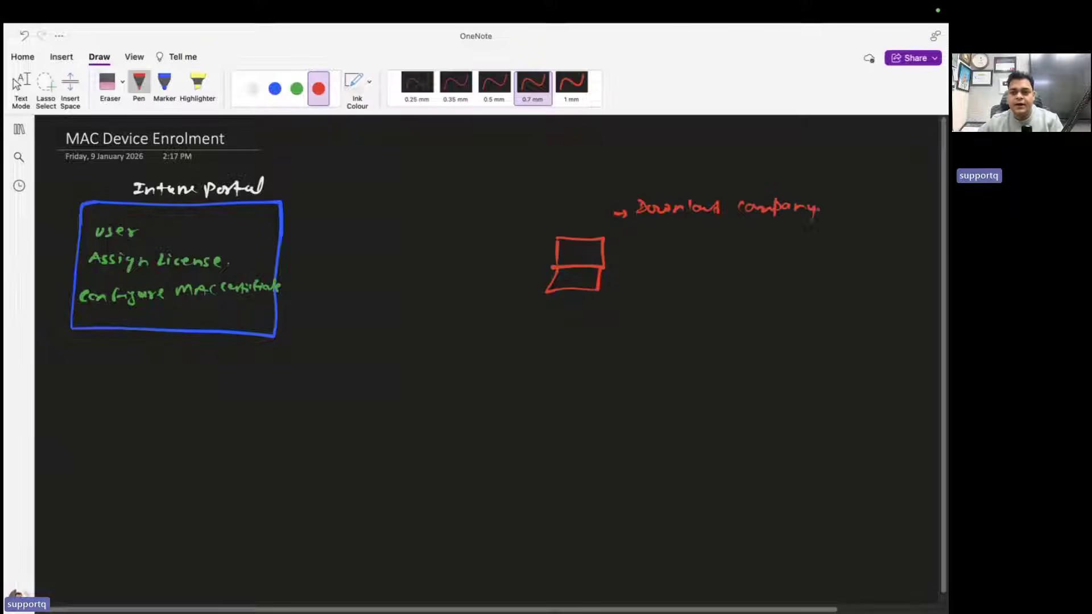
scroll(825, 209, right, 4)
drag(720, 215, 766, 201)
Add arrowed red notes 'Intune User' and 'Internet 25-30mbps' beside the device
drag(503, 245, 658, 245)
drag(661, 240, 676, 243)
drag(677, 245, 685, 239)
click(691, 244)
drag(510, 278, 523, 278)
drag(518, 273, 629, 279)
mouse_move(627, 266)
mouse_down()
mouse_move(629, 281)
mouse_move(681, 273)
mouse_up()
drag(688, 268, 688, 282)
drag(707, 270, 766, 282)
key(Escape)
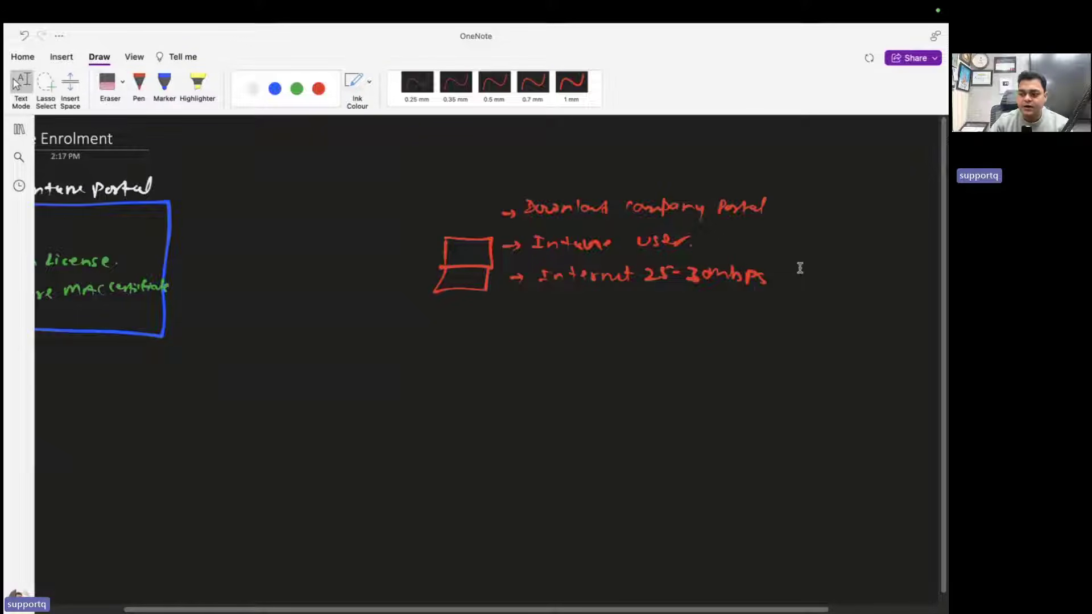
Draw a green arrow linking the device sketch to the box, then switch to the macOS desktop
scroll(800, 268, left, 5)
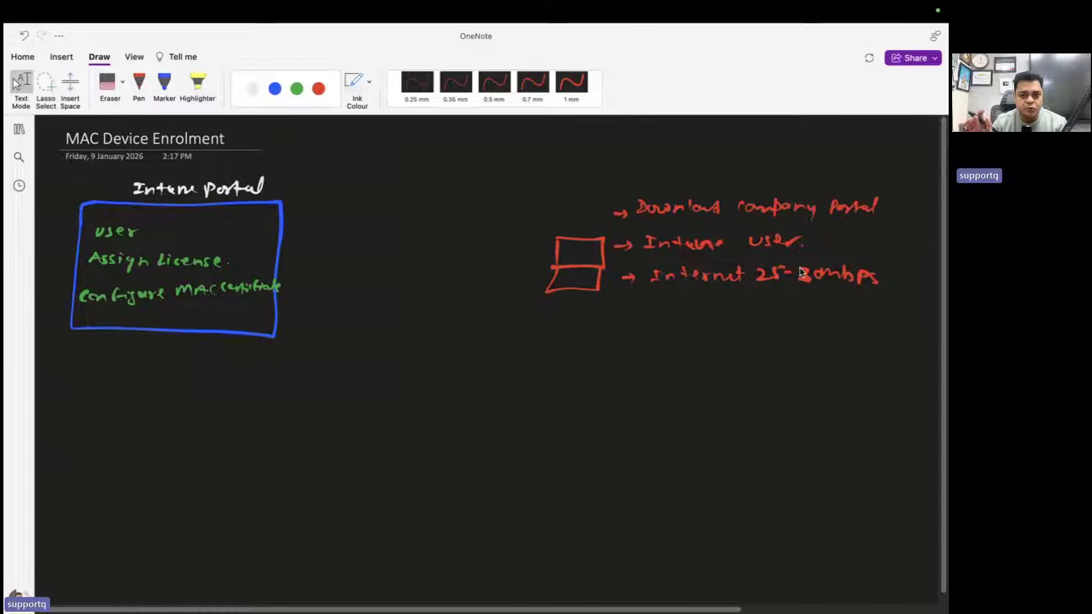
click(138, 83)
click(296, 89)
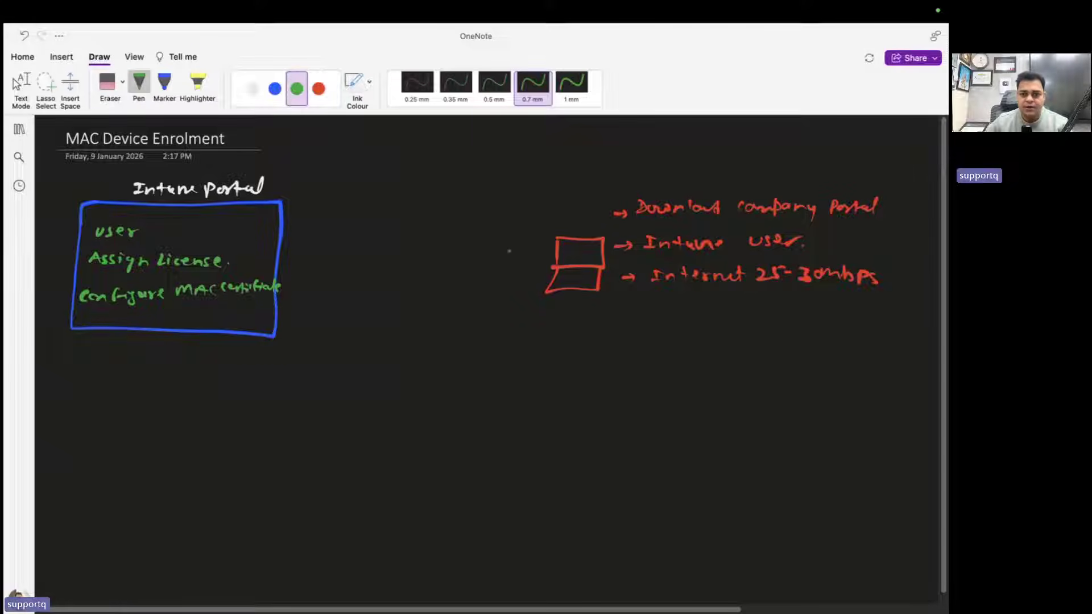
mouse_move(551, 258)
mouse_down()
mouse_move(280, 261)
mouse_move(290, 263)
mouse_up()
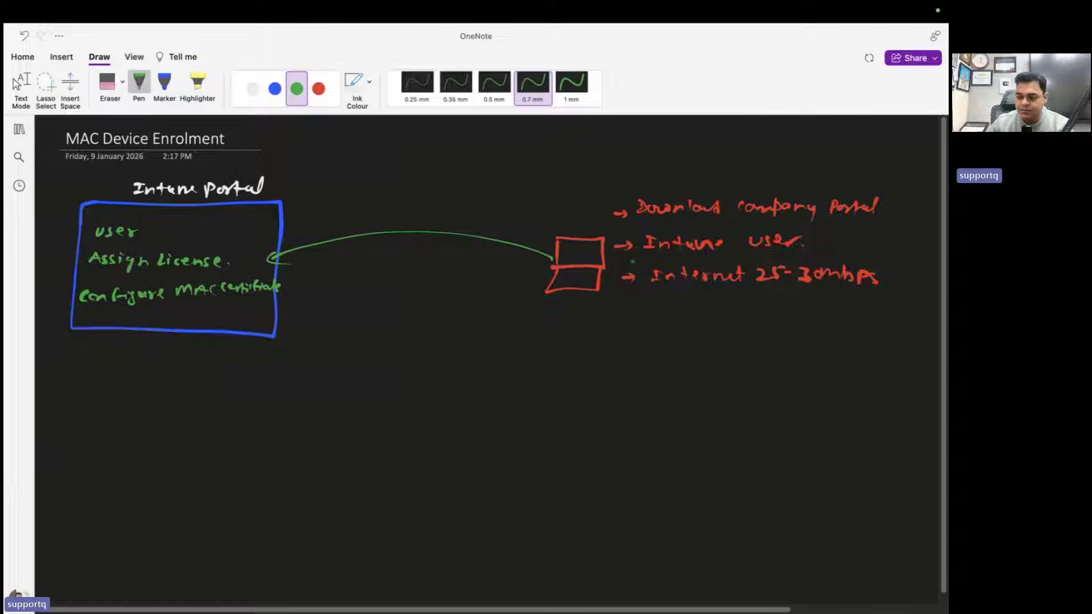
key(Escape)
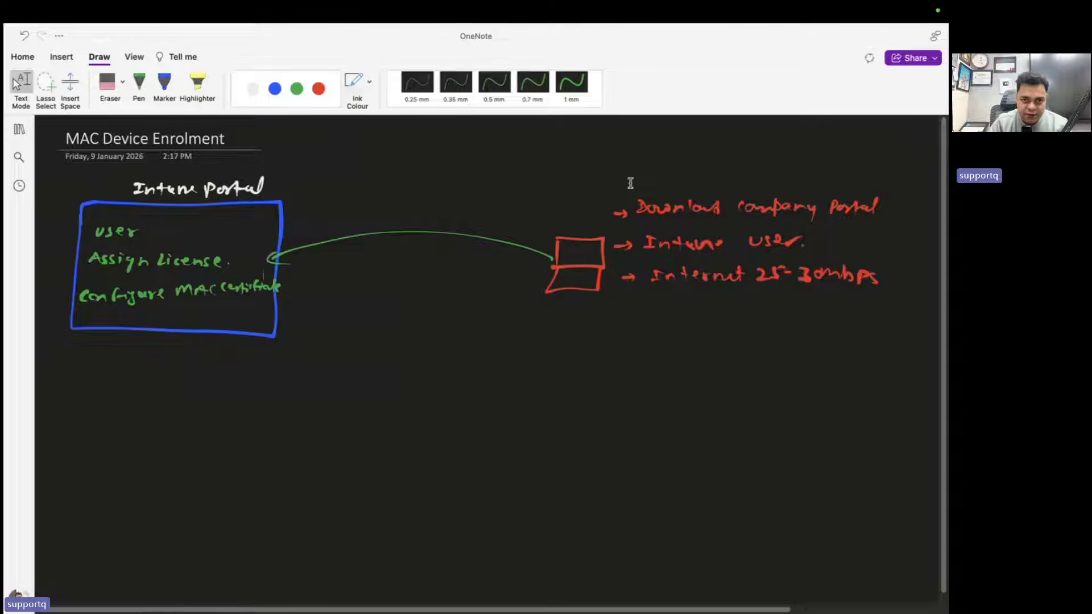
key(ctrl+Right)
key(ctrl+Left)
key(ctrl+Left)
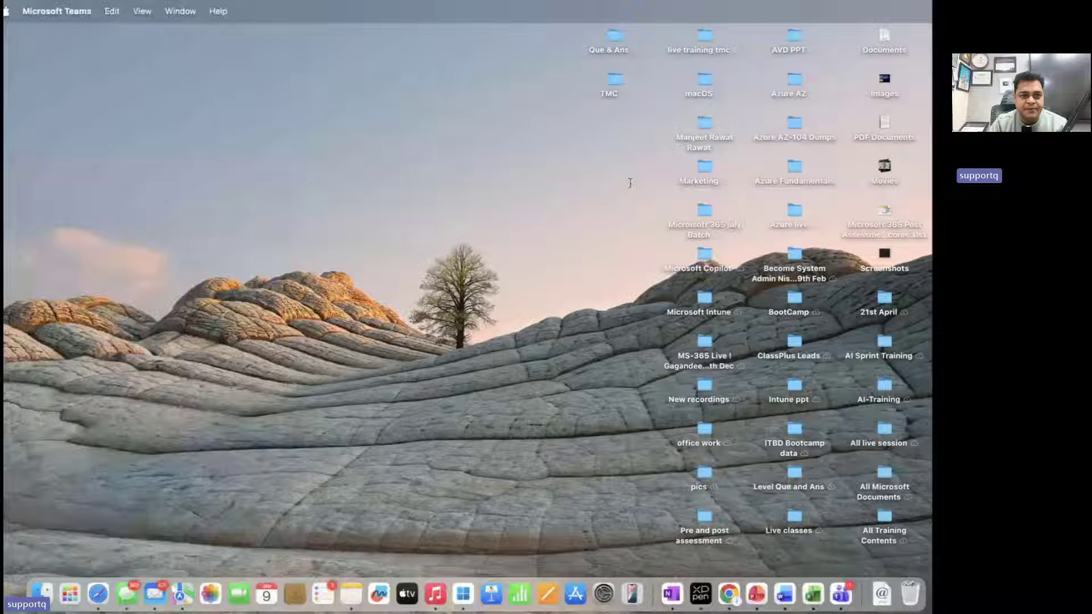
Open About This Mac and its detailed system information view
key(ctrl+Right)
key(ctrl+Left)
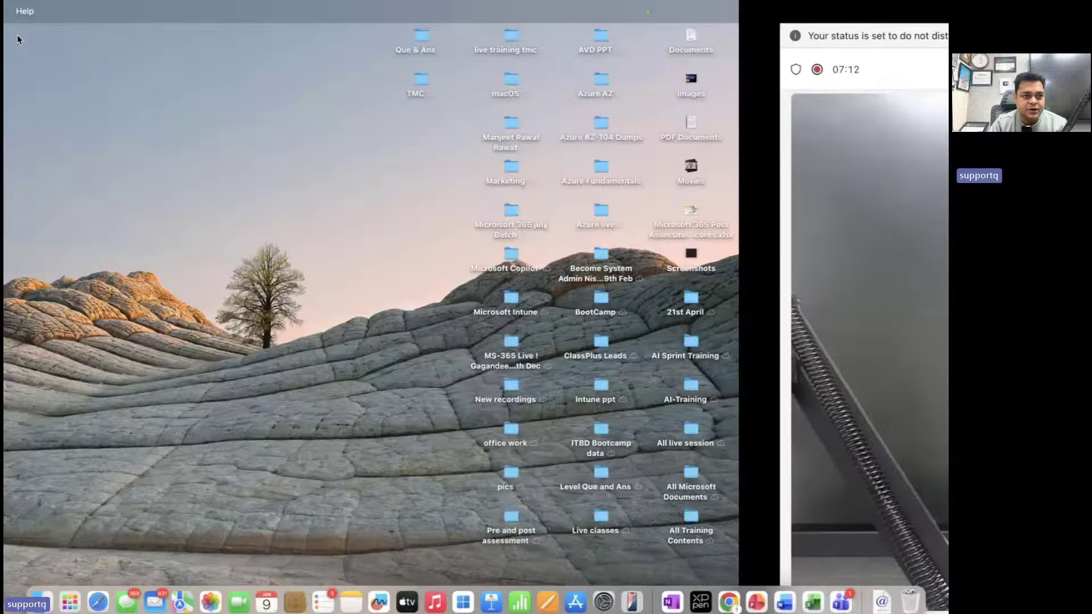
click(21, 12)
click(49, 32)
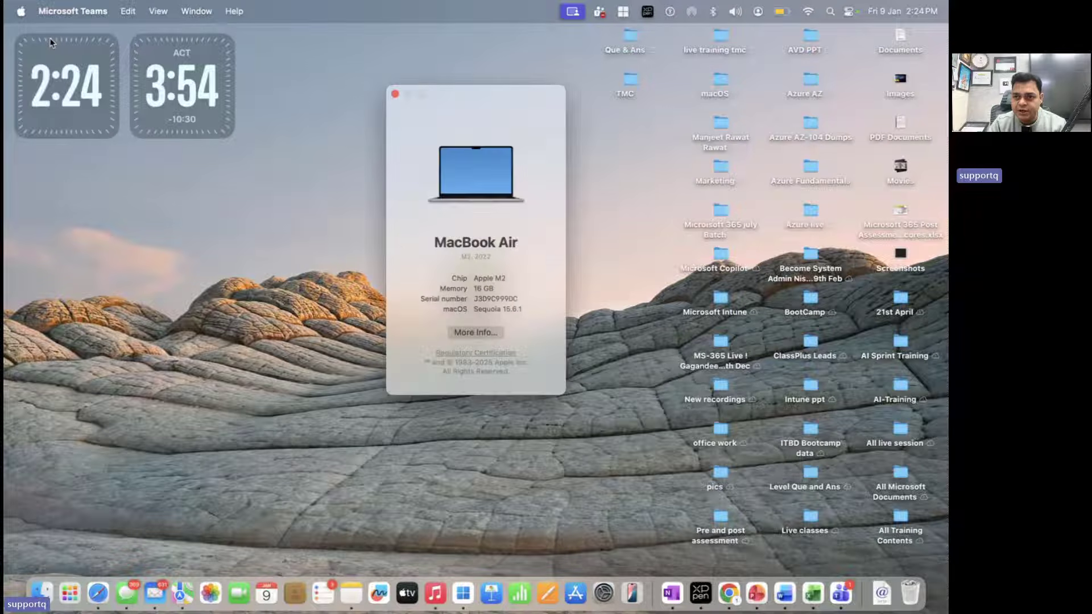
click(499, 332)
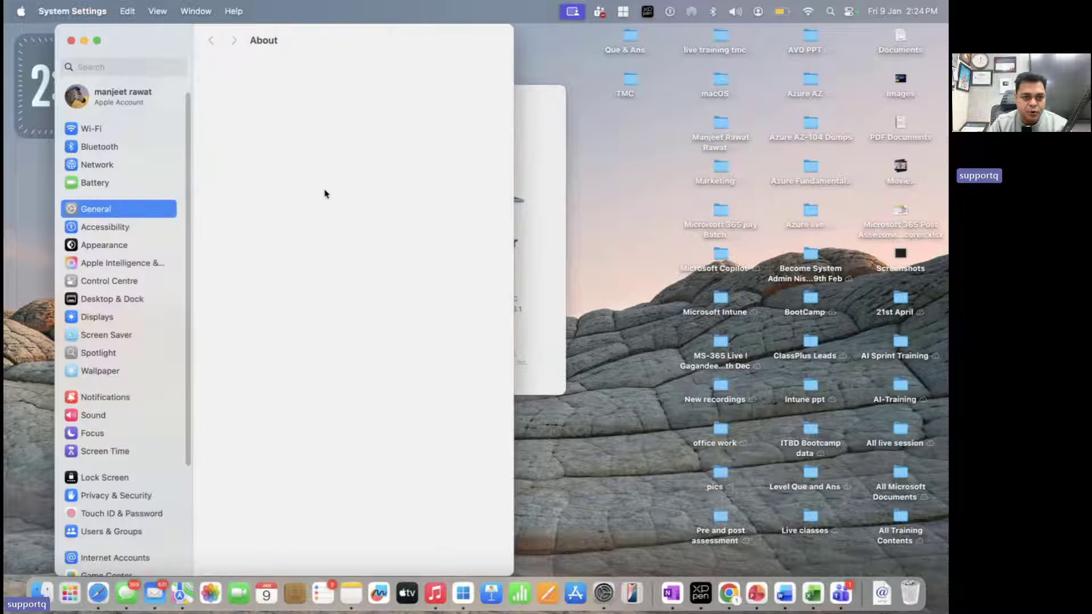
Open General > Software Update, showing Sequoia 15.6.1 installed and Tahoe 26.2 available
click(138, 98)
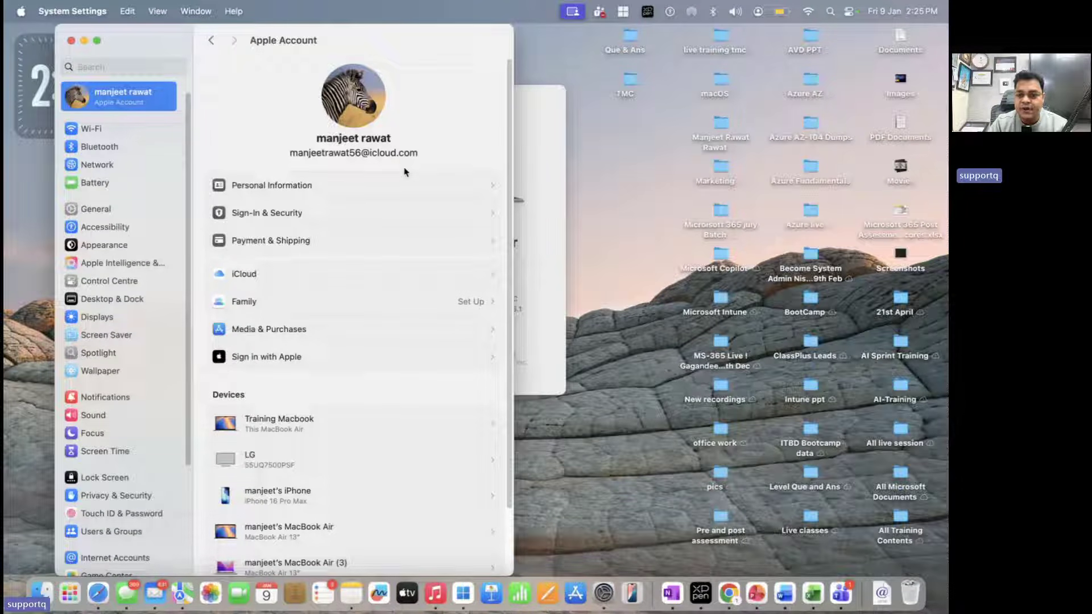
scroll(395, 275, down, 3)
scroll(395, 275, up, 3)
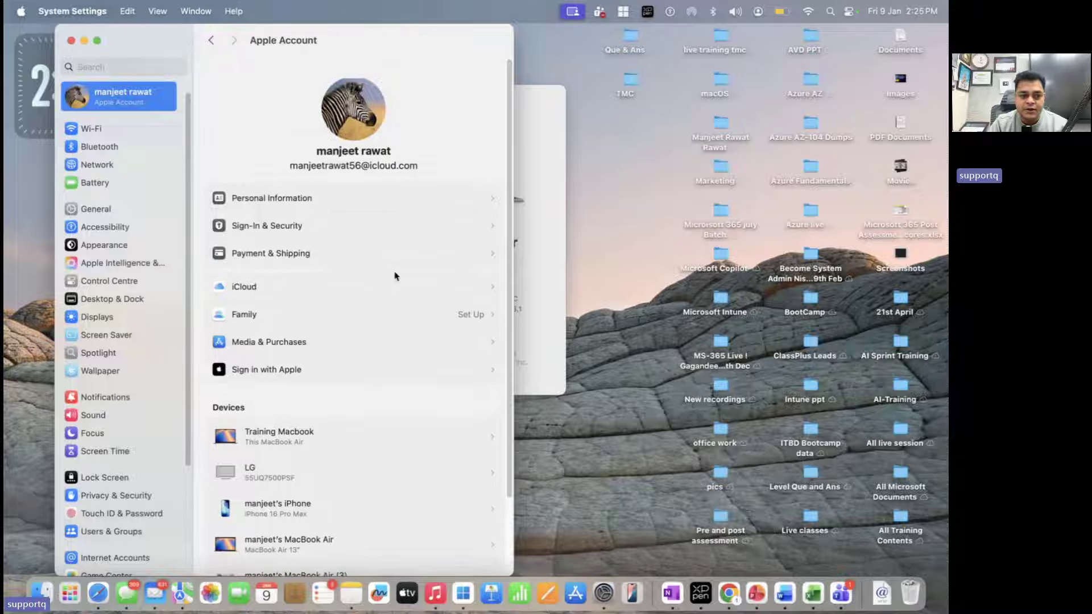
click(111, 210)
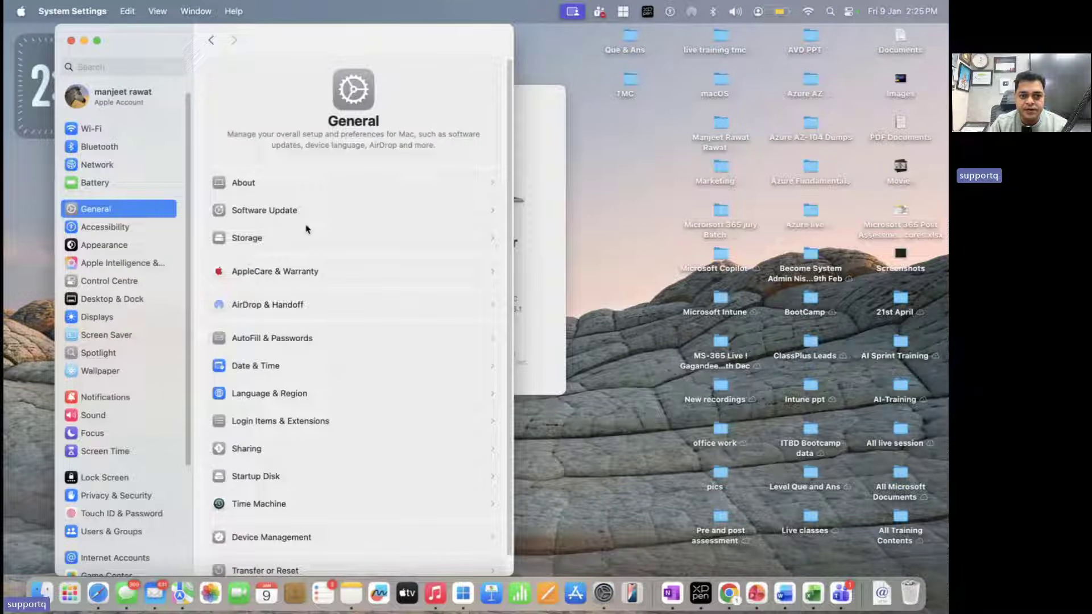
scroll(335, 211, down, 2)
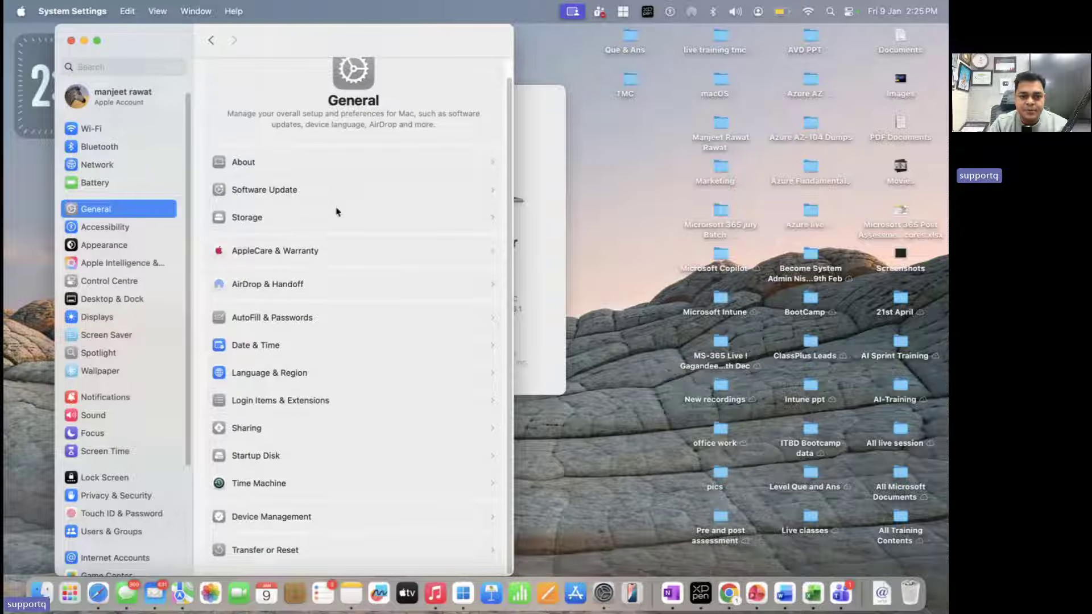
click(302, 190)
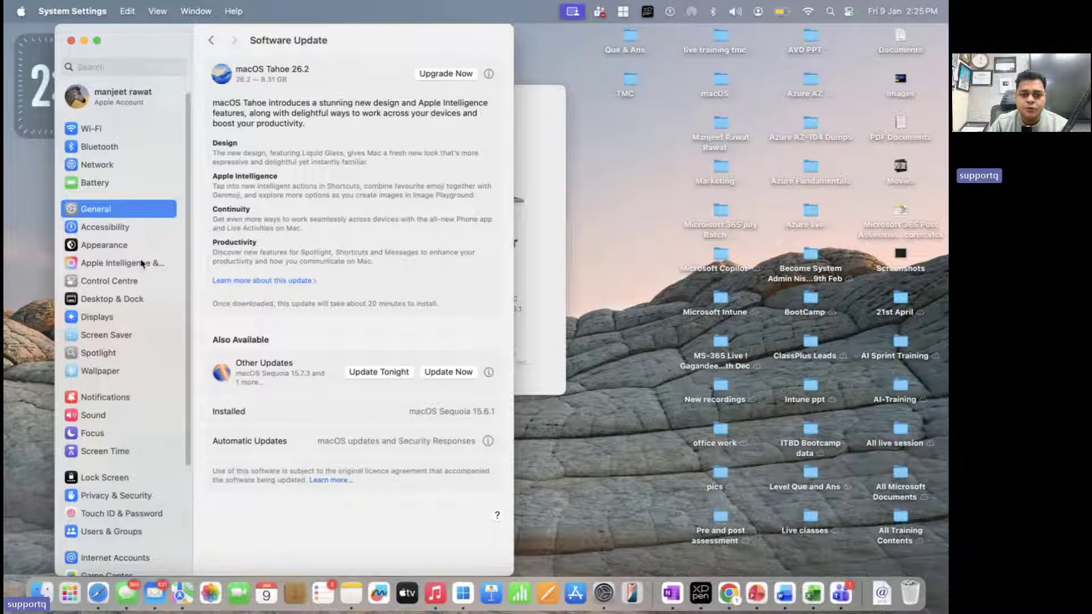
key(ctrl+Right)
Load intune.microsoft.com in a new browser tab and continue with the tenant admin account
key(ctrl+Right)
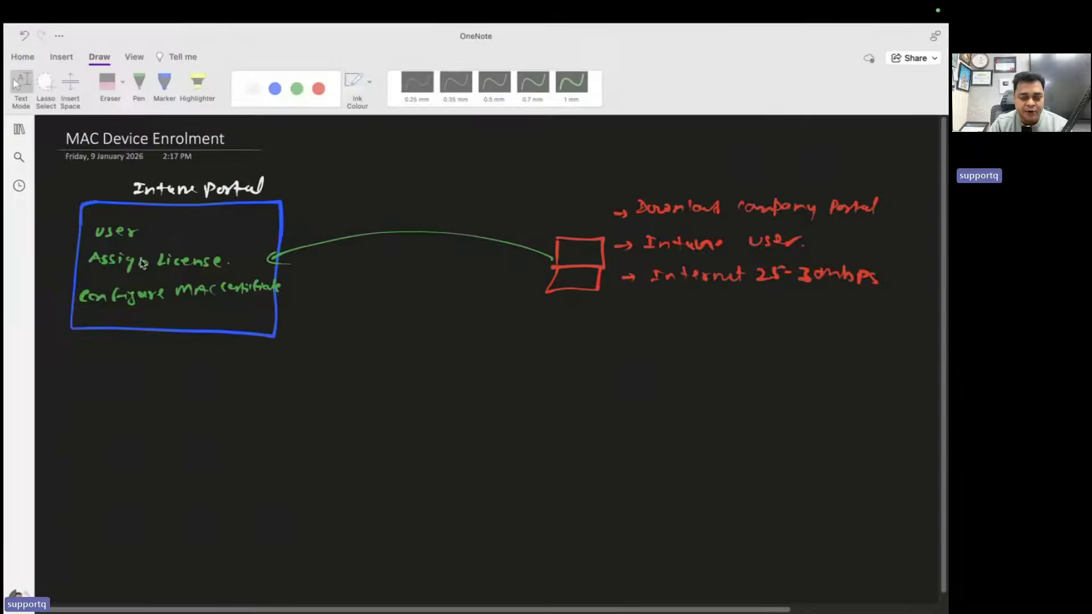
key(ctrl+Right)
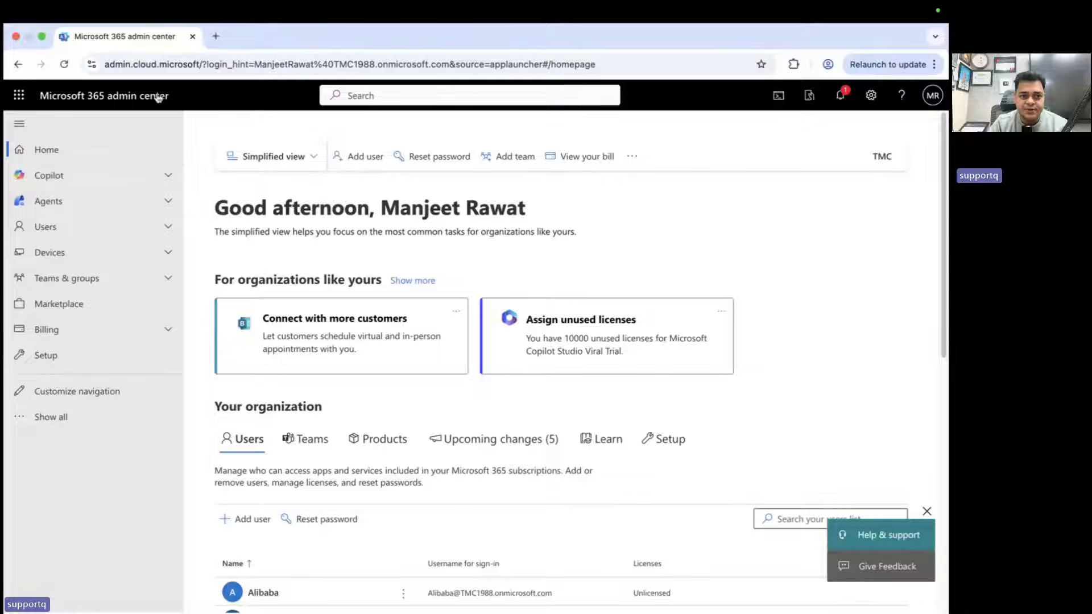
click(212, 39)
text(intune.microsoft.com)
key(Return)
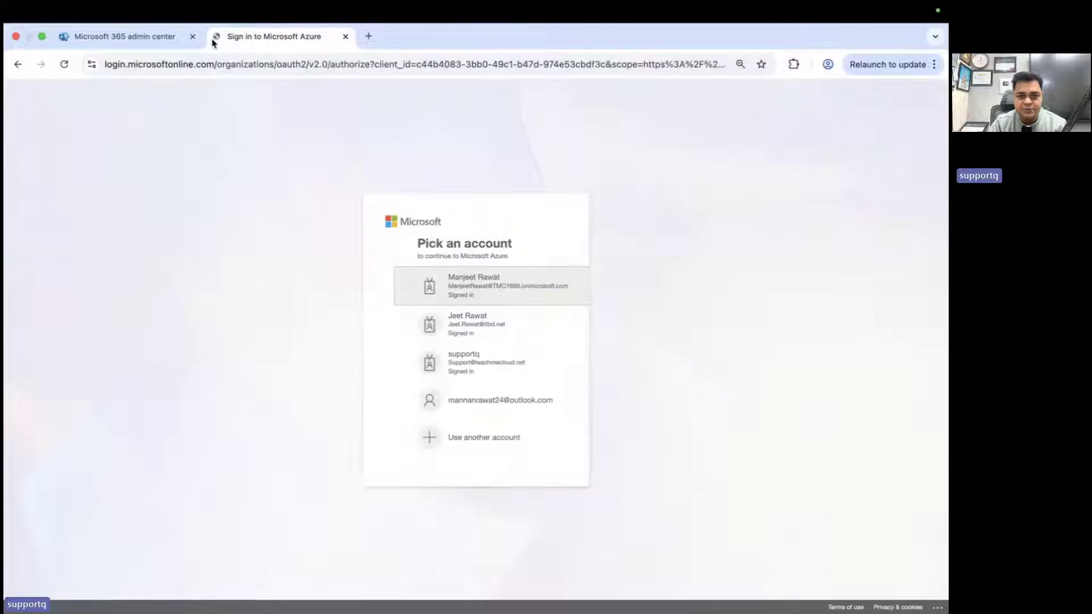
click(456, 280)
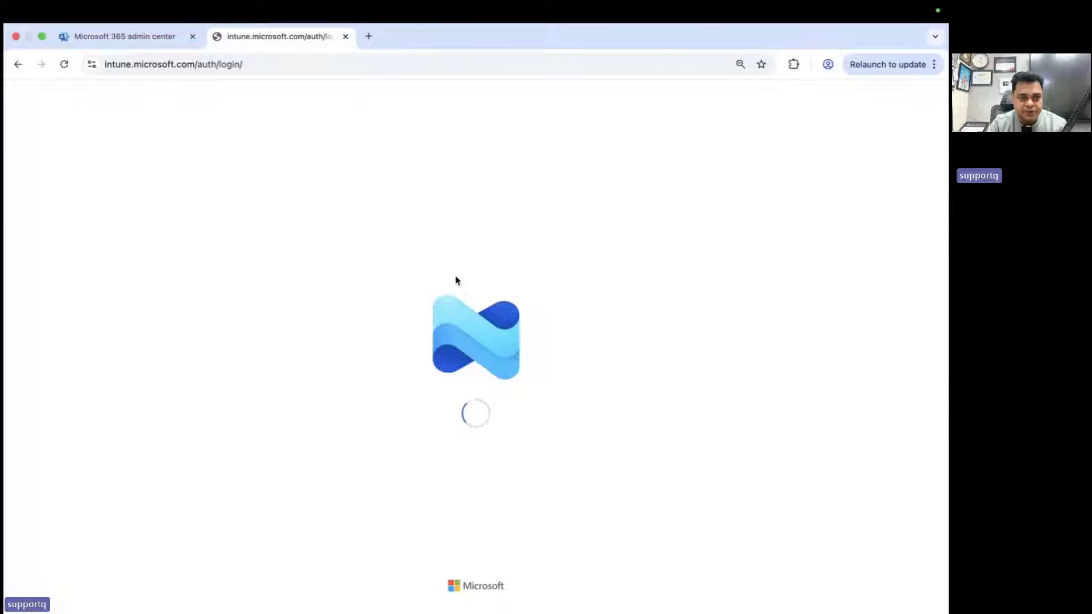
In Microsoft 365 admin center Active users, open the correct Telnet user's details
click(147, 37)
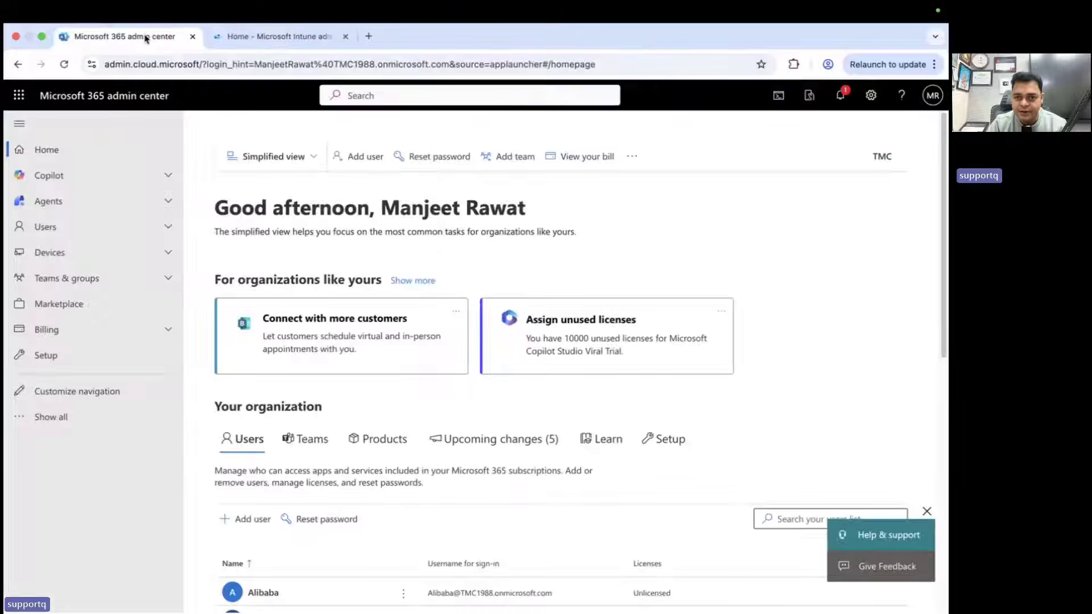
click(54, 230)
click(61, 252)
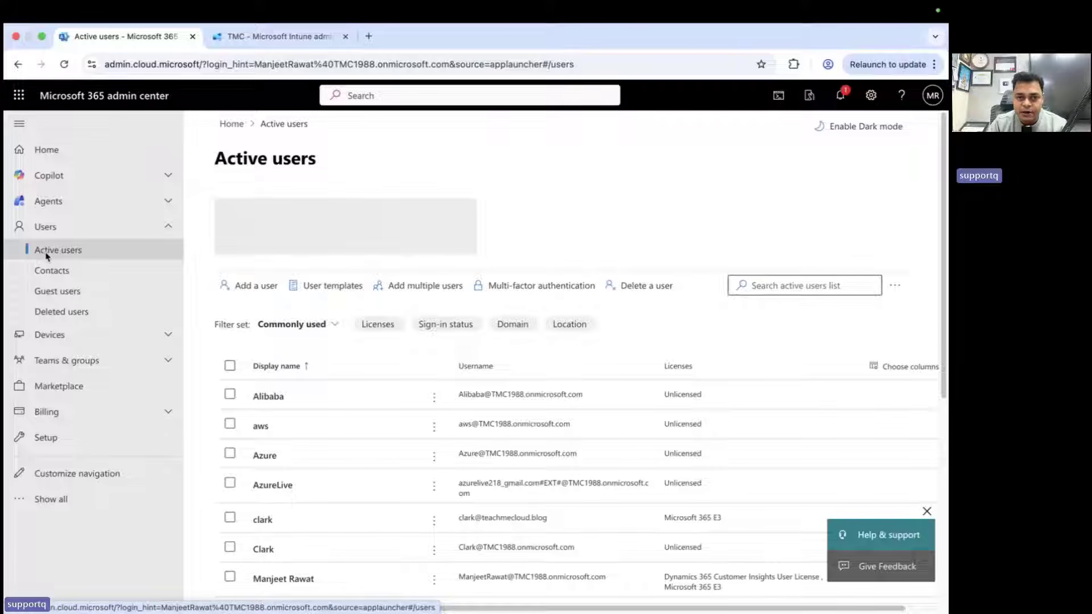
scroll(200, 378, down, 5)
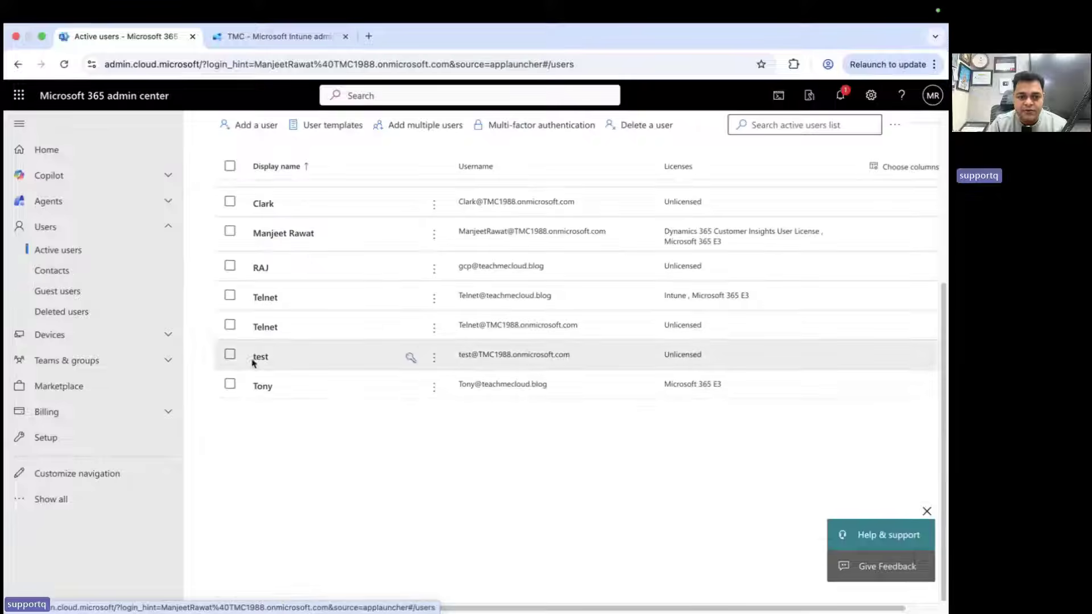
click(269, 330)
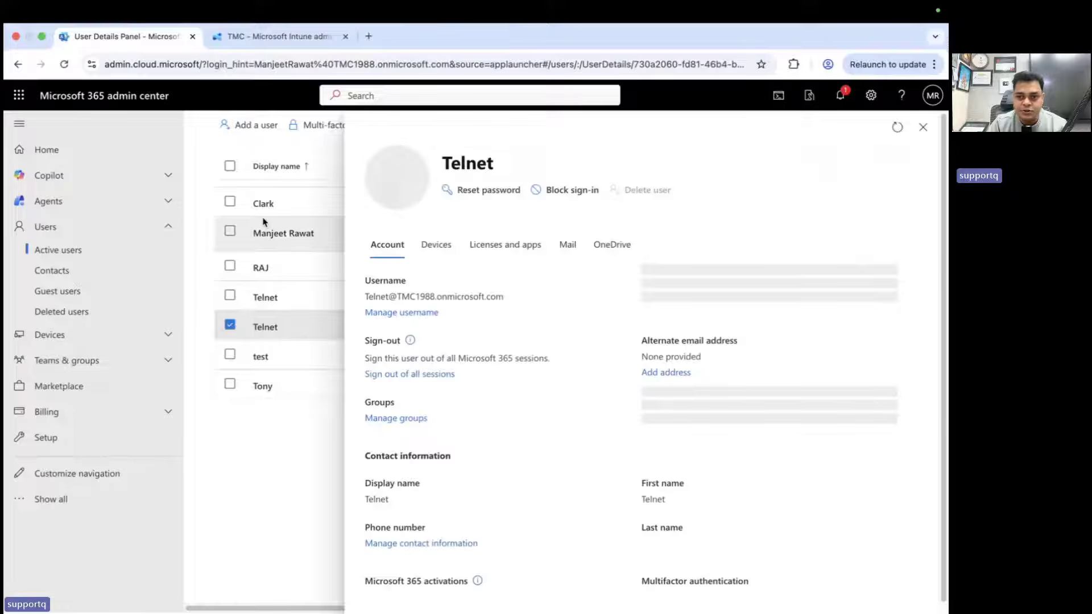
click(923, 127)
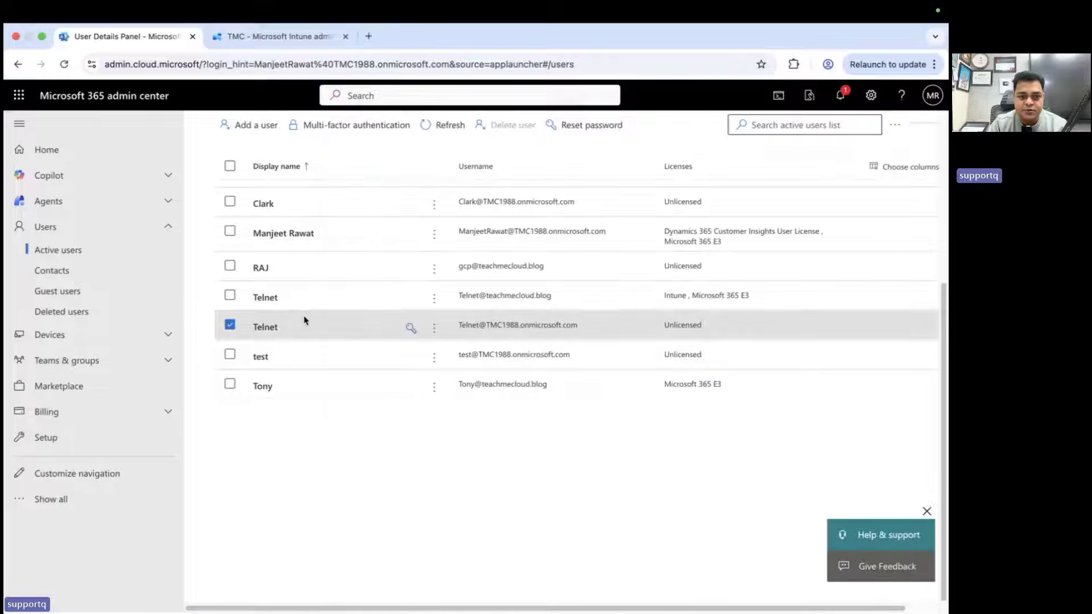
click(272, 296)
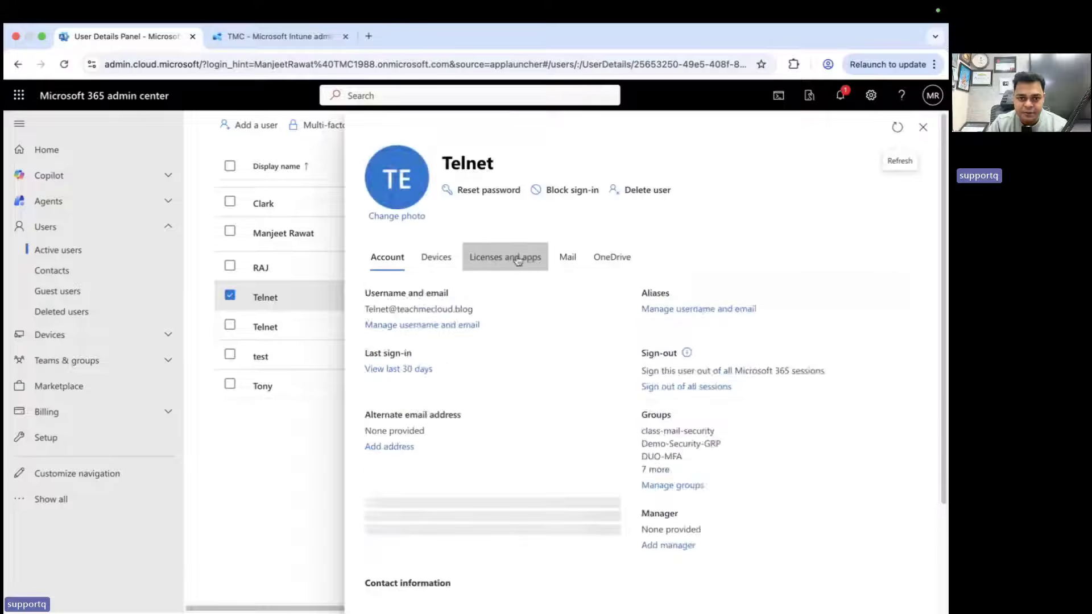
Check the user's Intune and Microsoft 365 E3 licences, then go to the Intune tab
click(513, 257)
scroll(427, 453, down, 4)
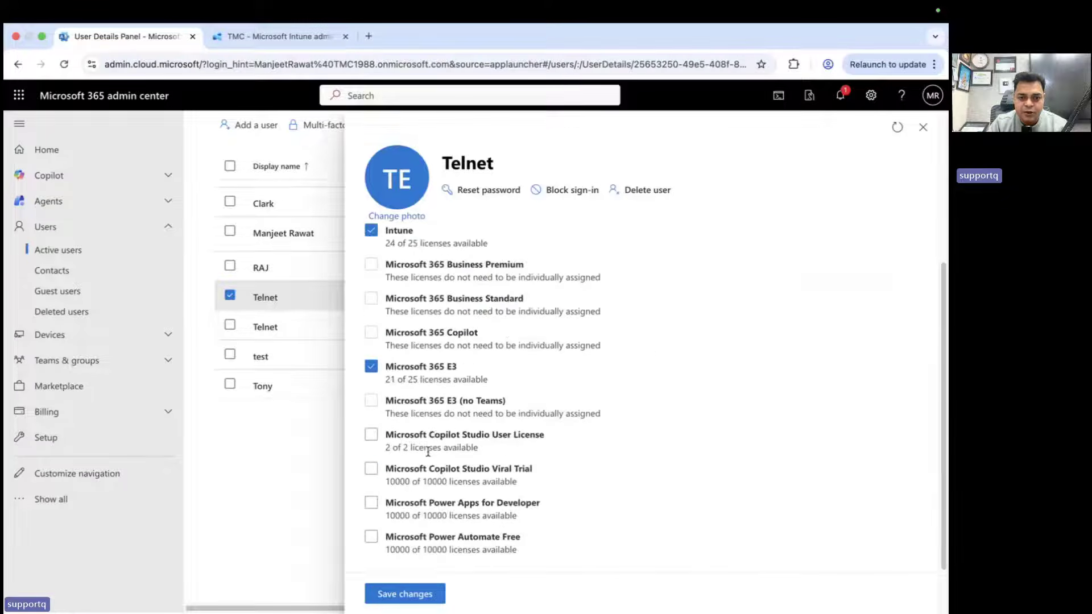
scroll(384, 392, up, 1)
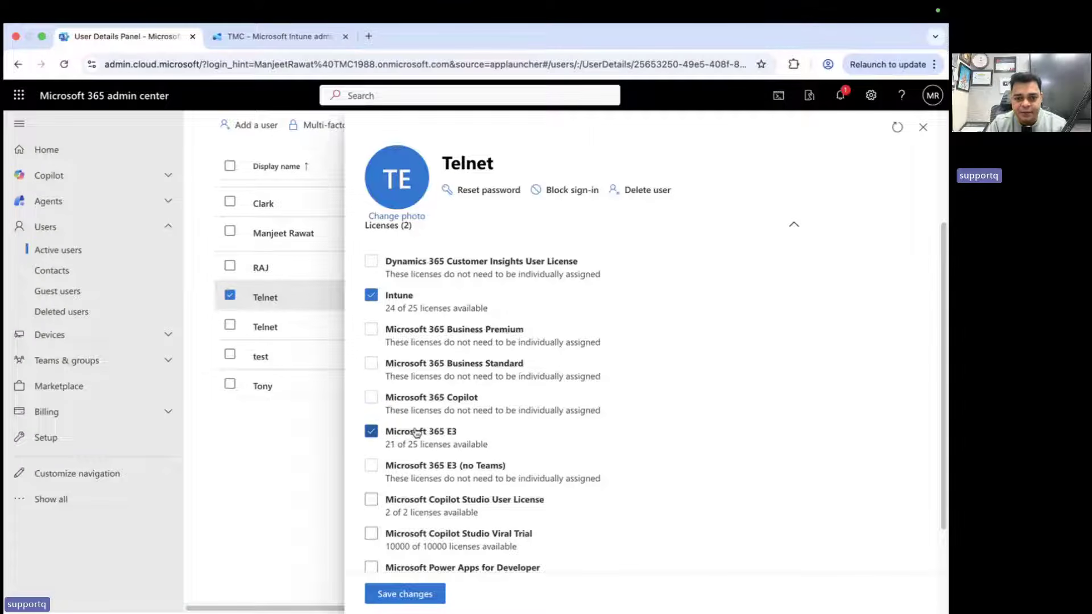
click(298, 45)
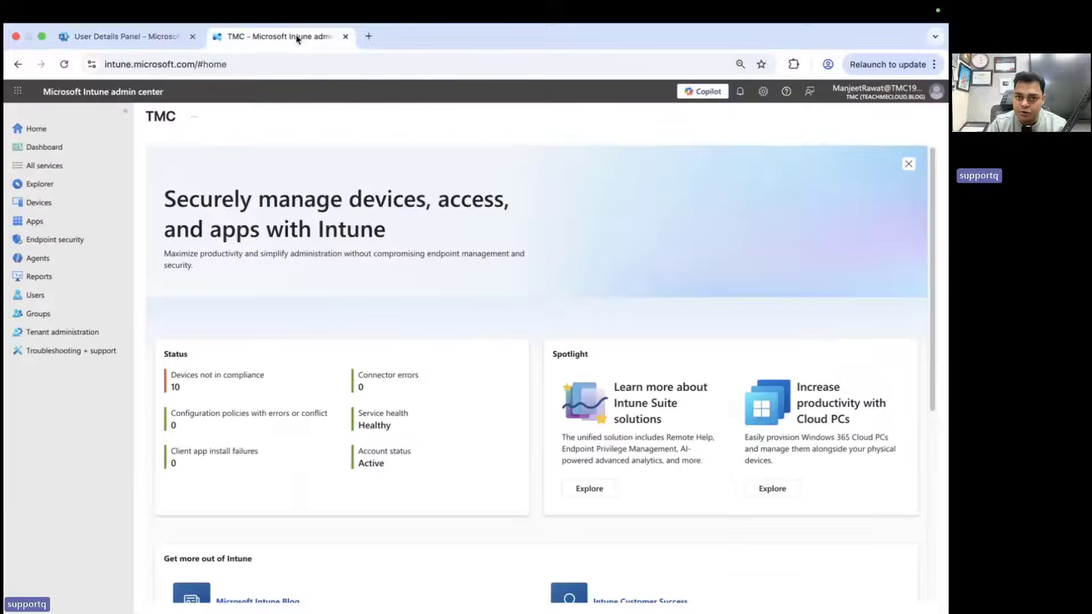
Go to Devices > macOS, confirm no devices are enrolled, and open Enrollment
click(38, 202)
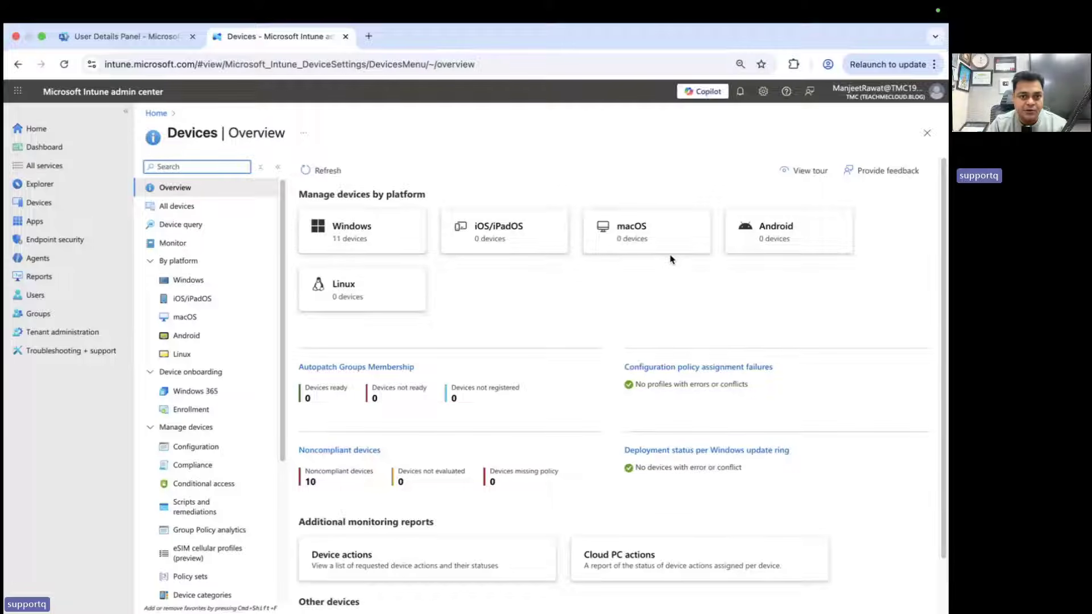
click(625, 246)
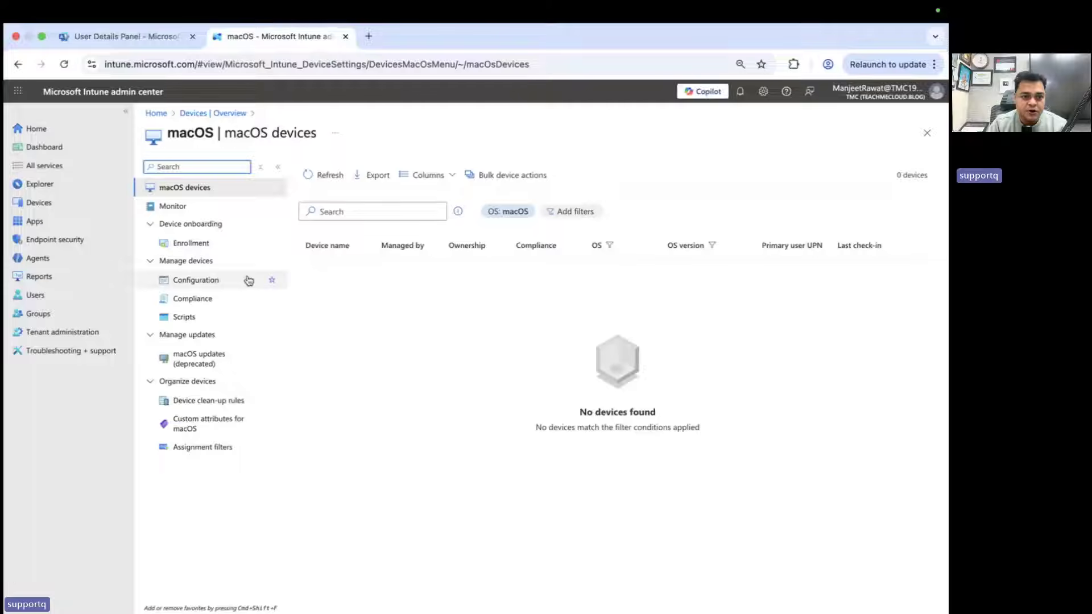
click(192, 243)
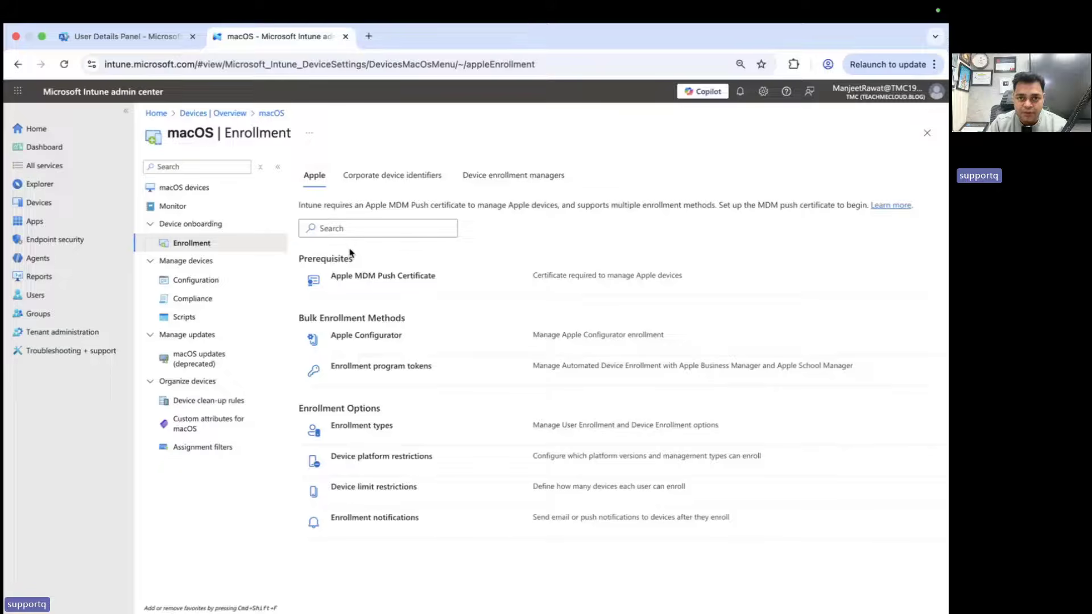
Delete the existing Apple MDM push certificate and dismiss the confirmation notice
click(348, 279)
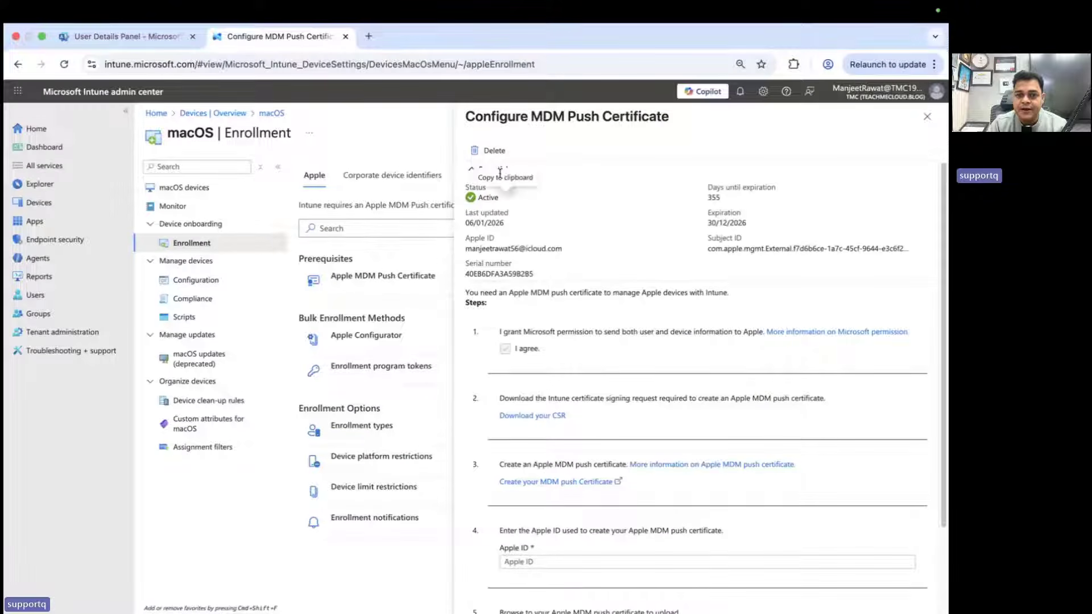
click(489, 150)
click(484, 224)
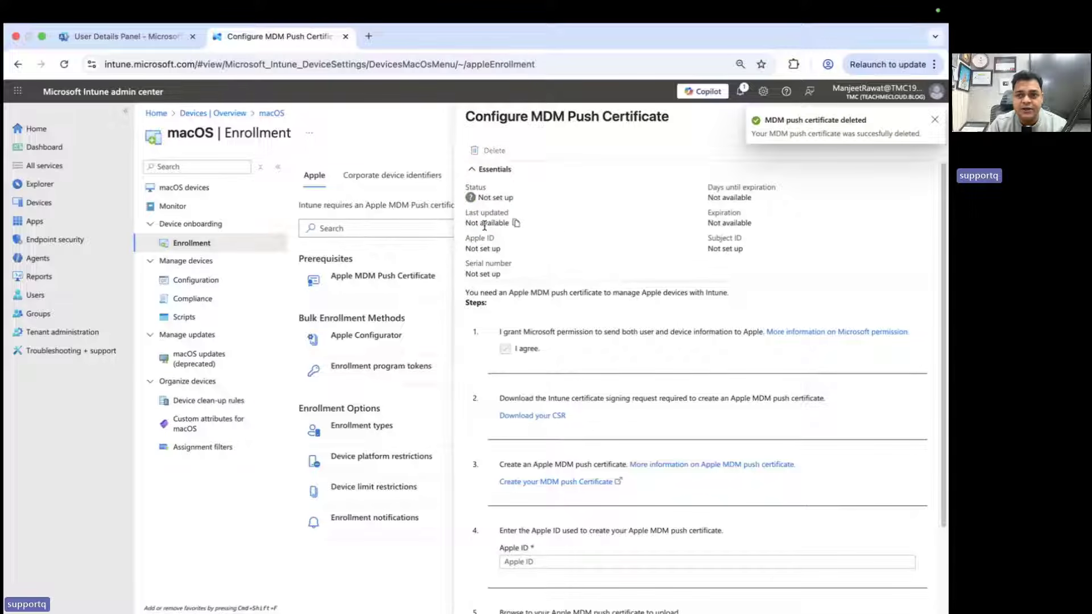
click(933, 121)
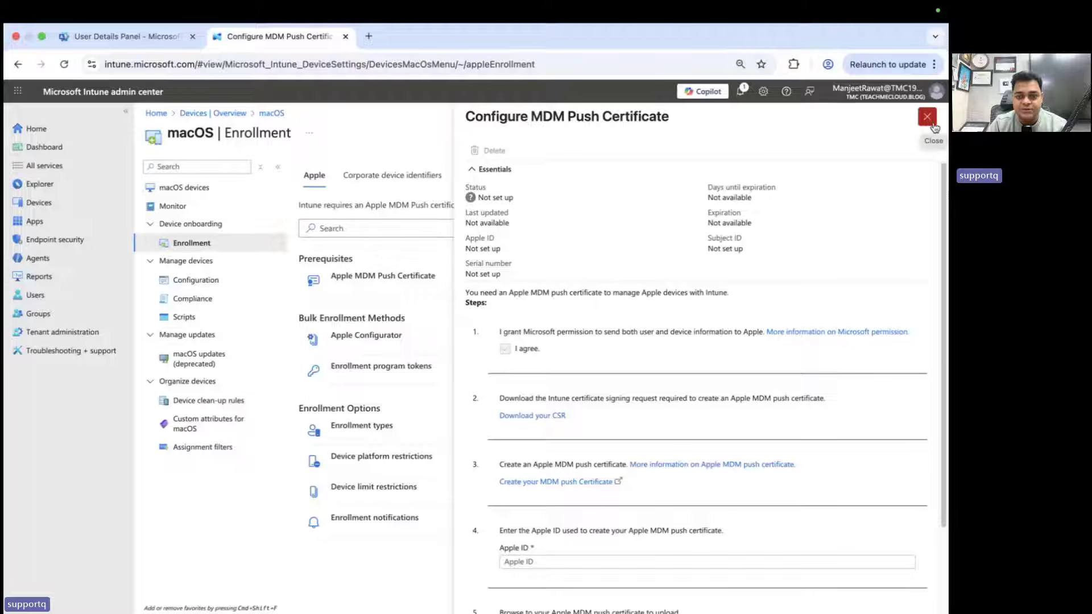
Download the CSR file IntuneCSR (3).csr and show it in its folder
scroll(711, 285, down, 2)
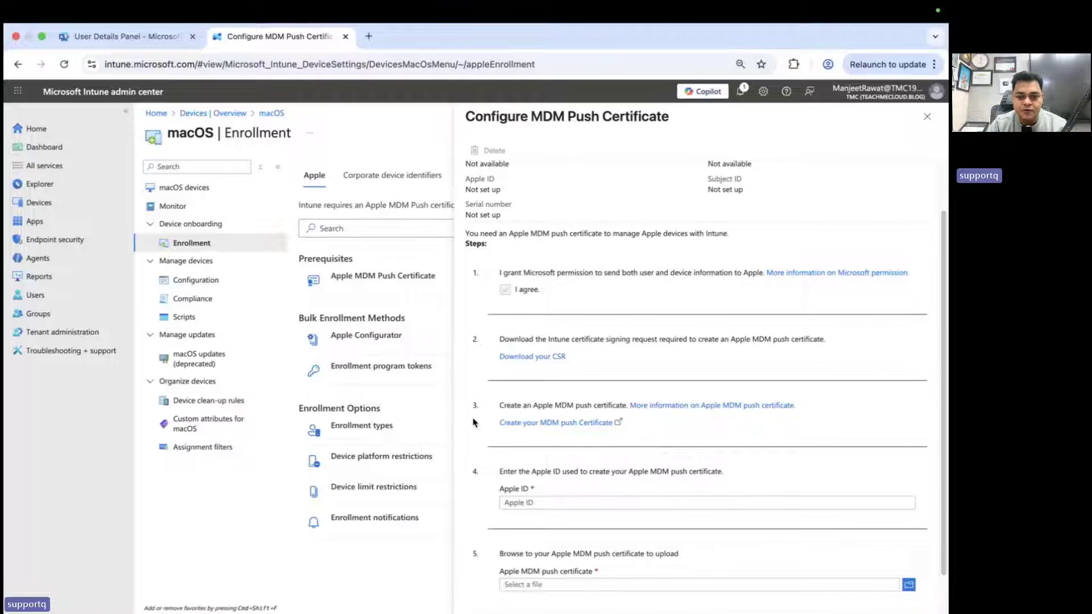
scroll(472, 485, down, 1)
scroll(472, 484, up, 2)
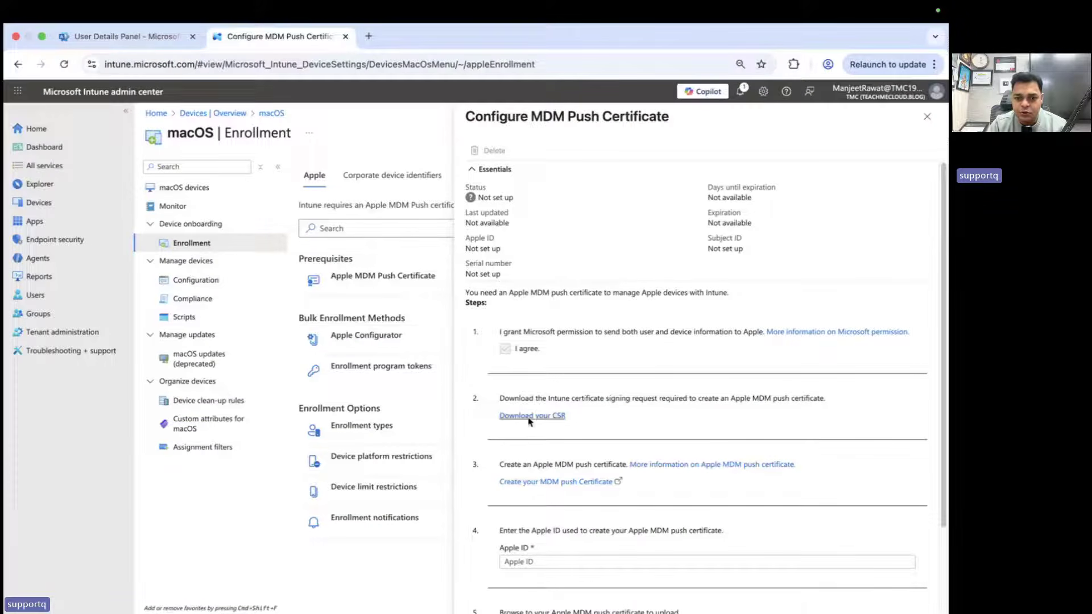
click(542, 421)
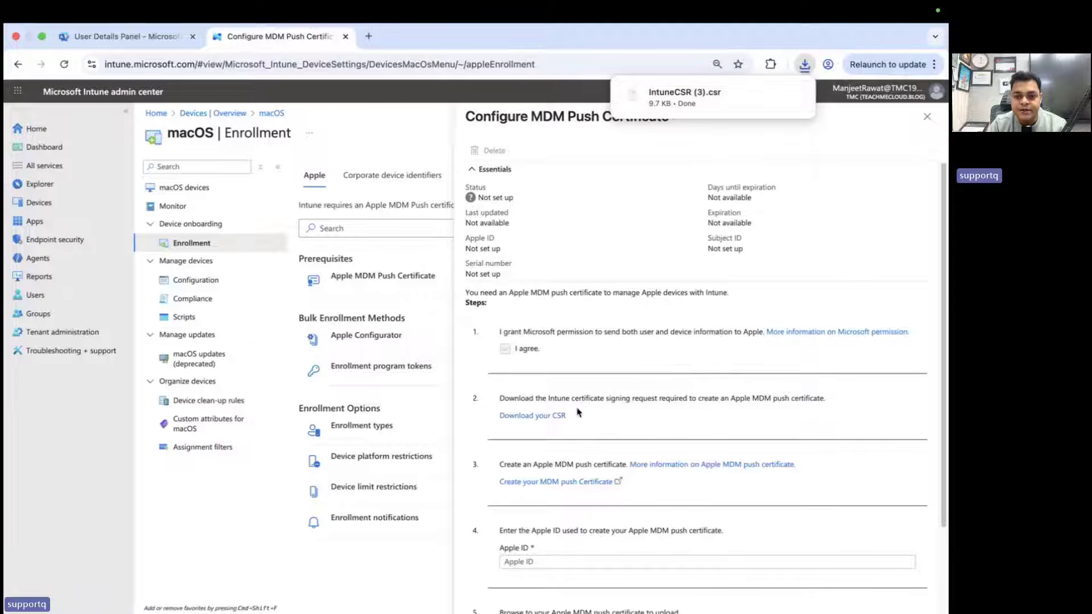
mouse_move(769, 113)
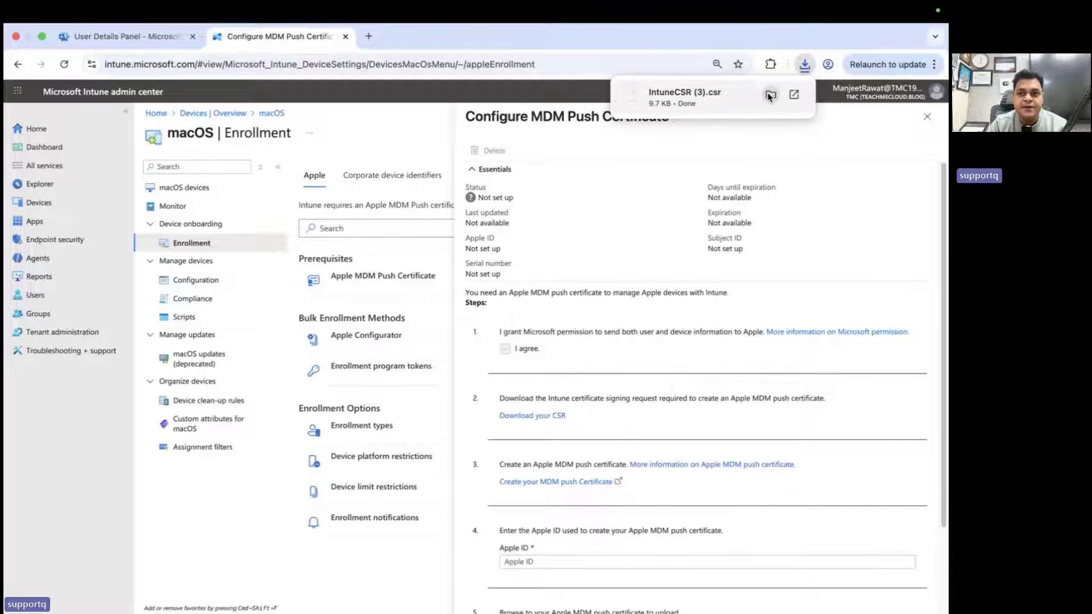
click(770, 94)
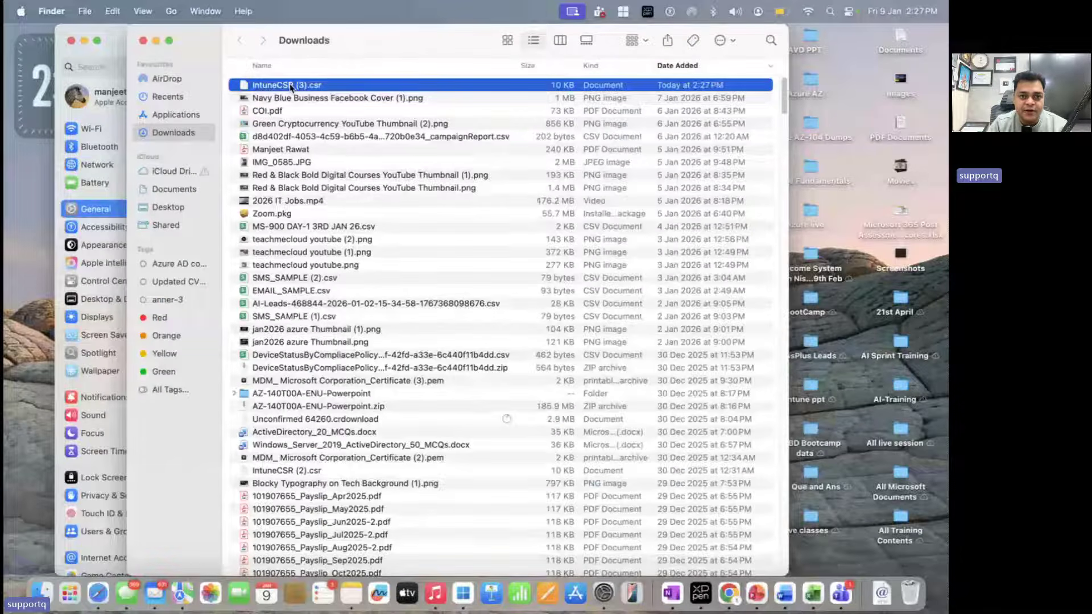
Clear away the file menu, the Downloads window and the Software Update window
right_click(292, 85)
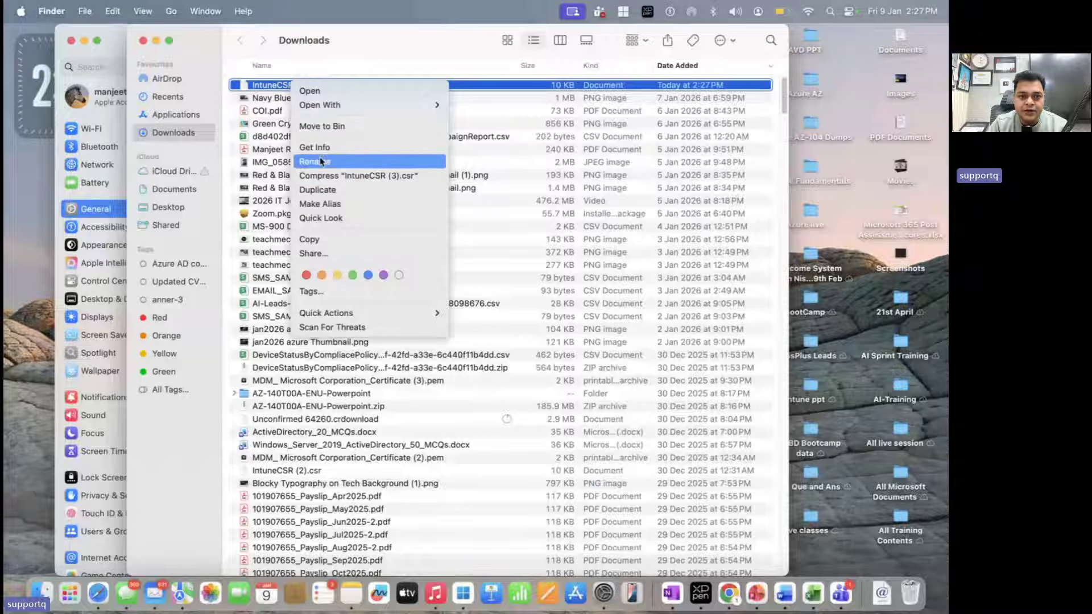
click(217, 62)
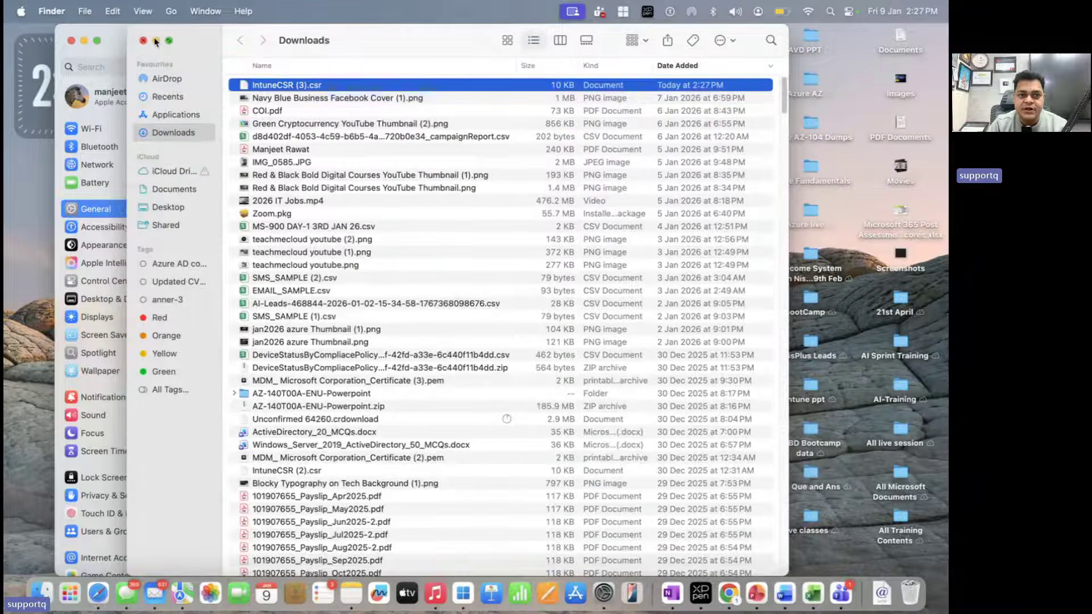
click(155, 41)
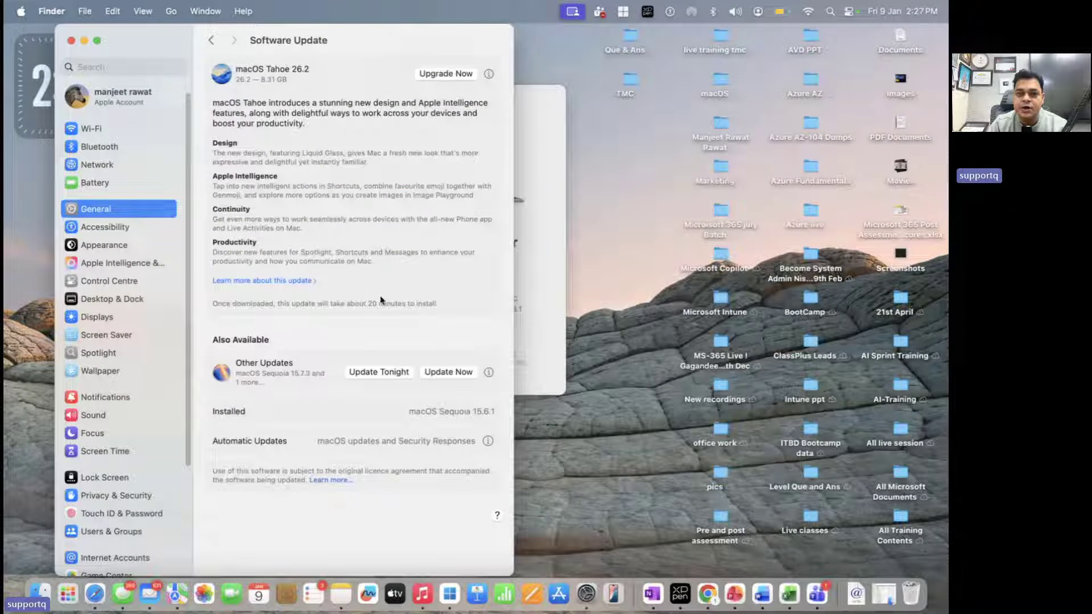
click(71, 41)
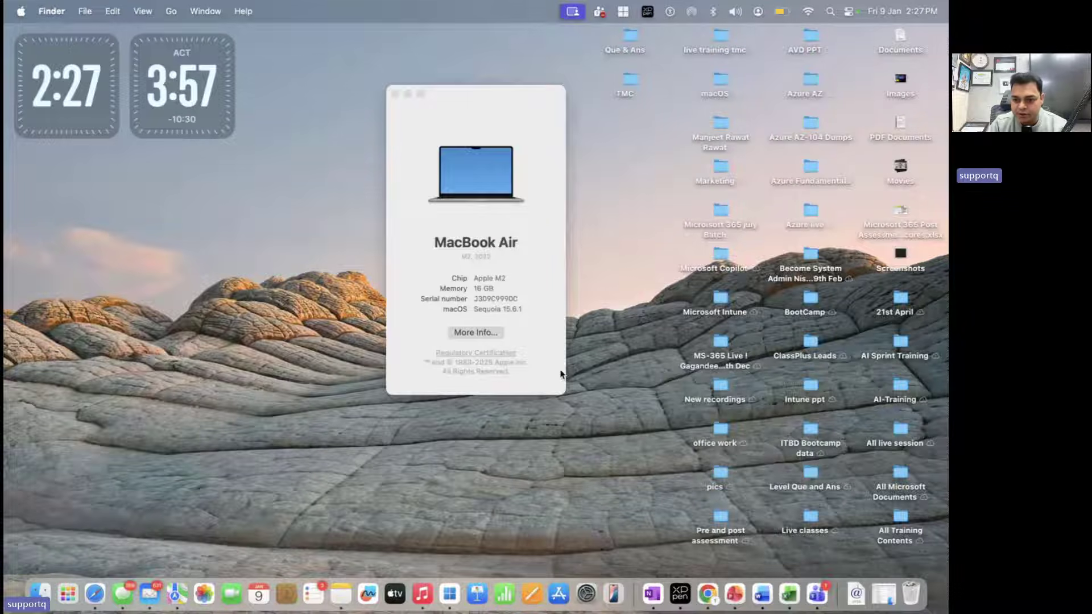
Paste IntuneCSR (3).csr into the Live classes folder and return to the Intune browser
double_click(810, 515)
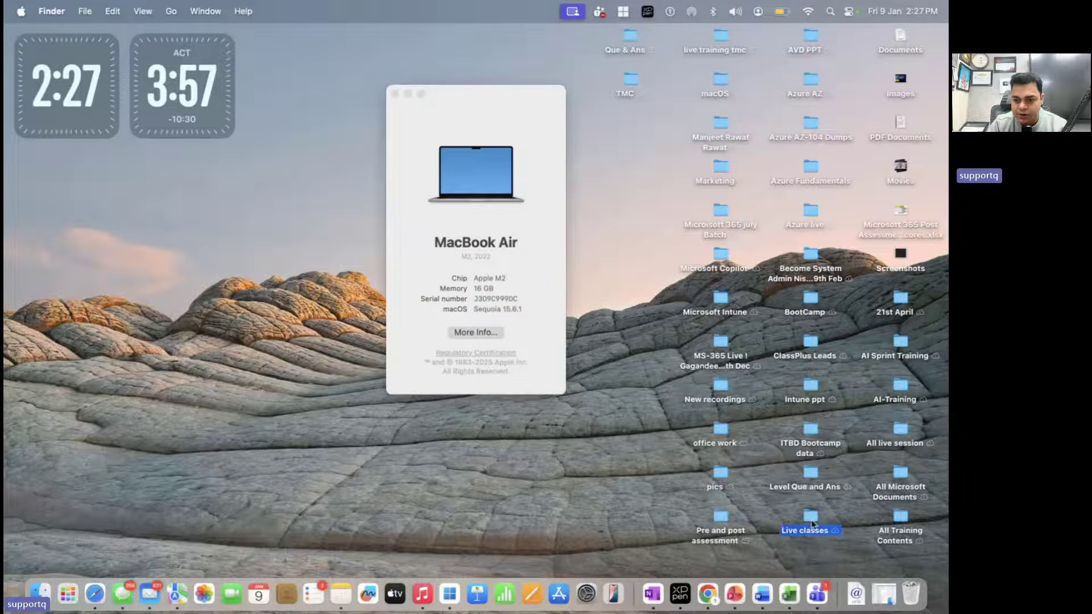
right_click(382, 280)
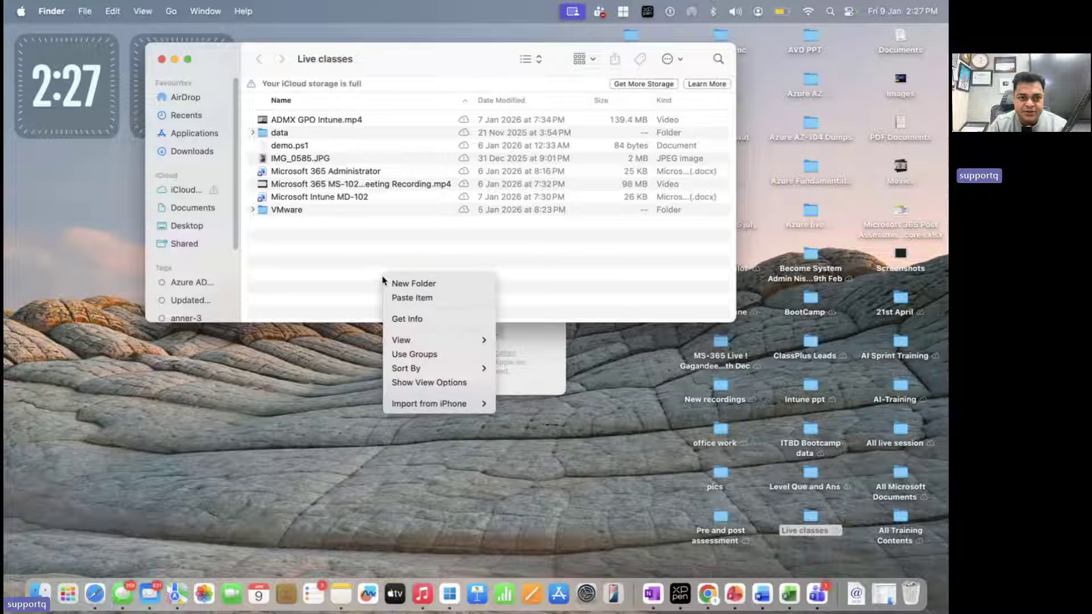
click(396, 296)
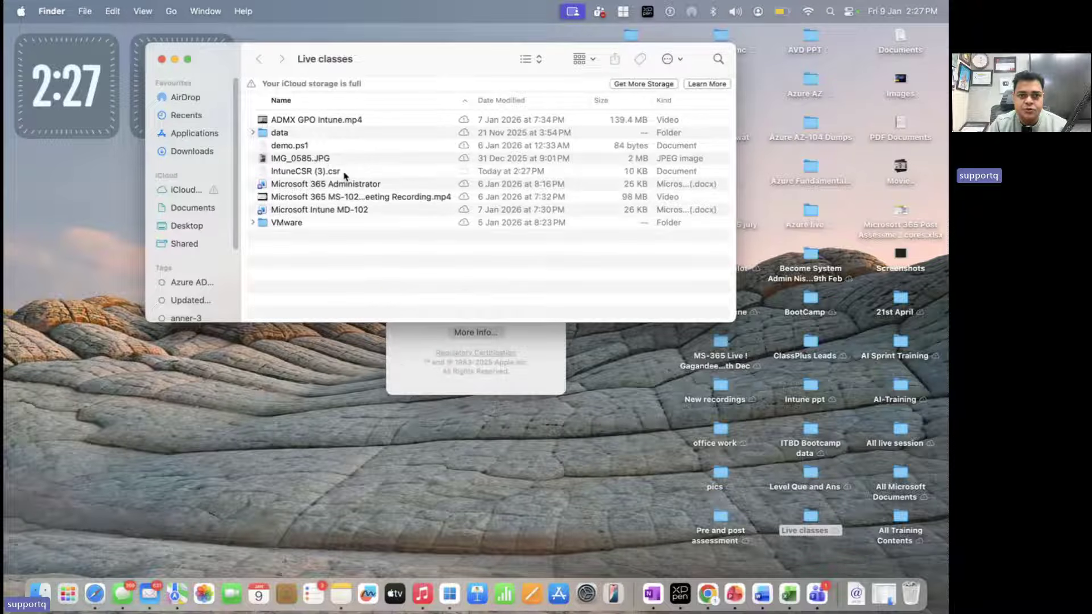
key(ctrl+Right)
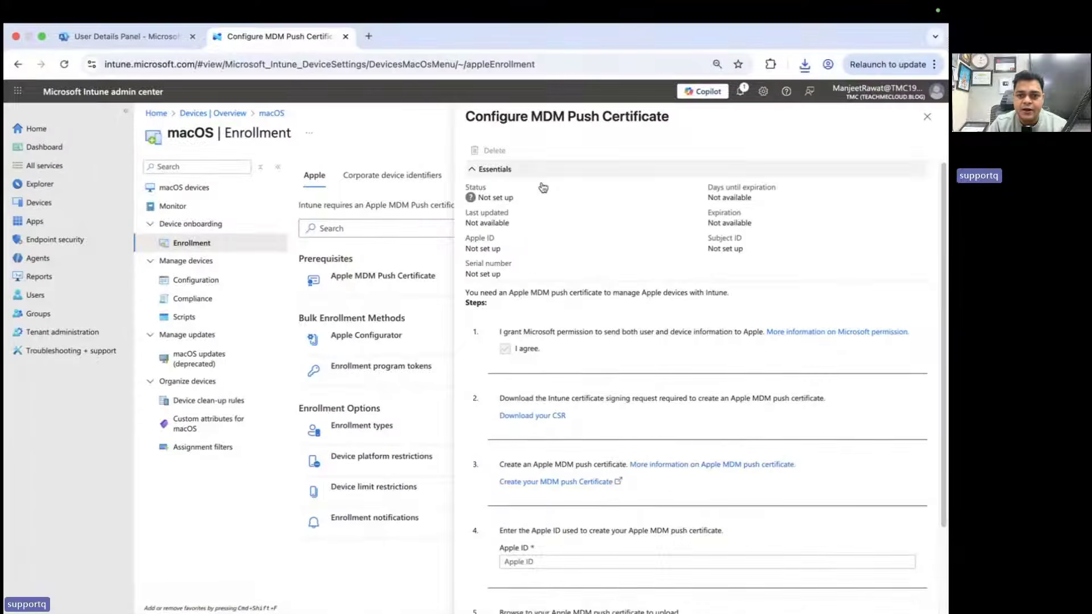
Follow the 'Create your MDM push Certificate' link to Apple's sign-in page in a new tab
scroll(533, 408, down, 3)
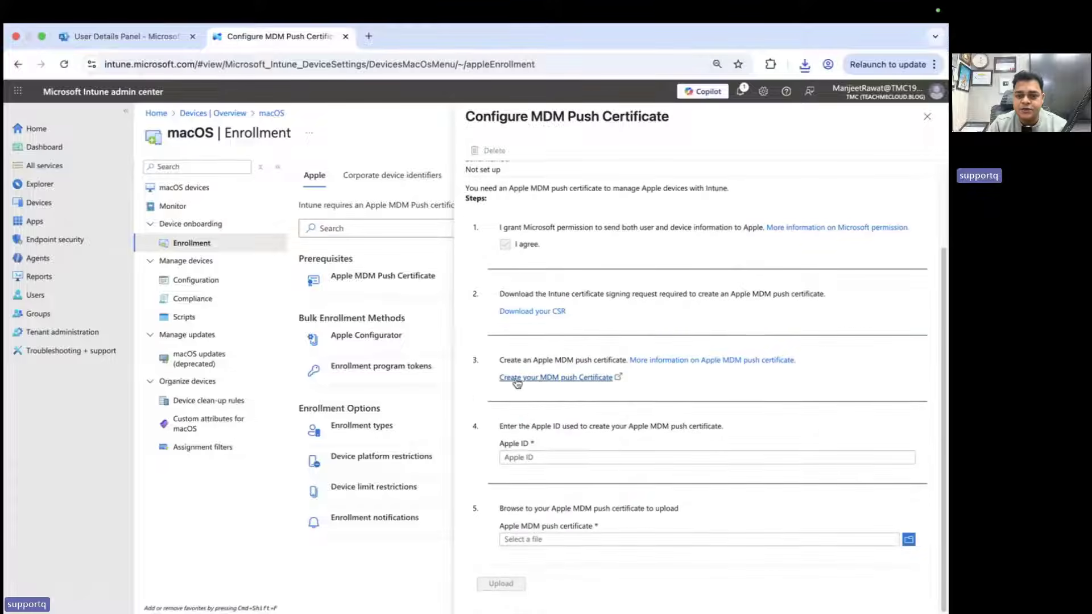
click(525, 378)
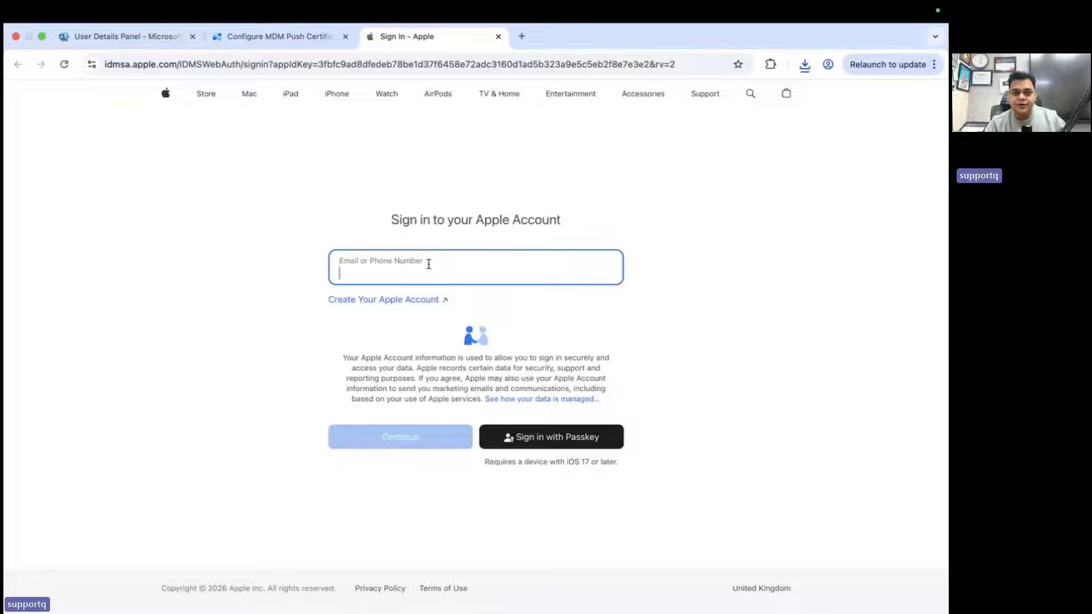
Sign in with the saved Apple account passkey and Touch ID to reach the push certificates list
click(429, 264)
click(455, 305)
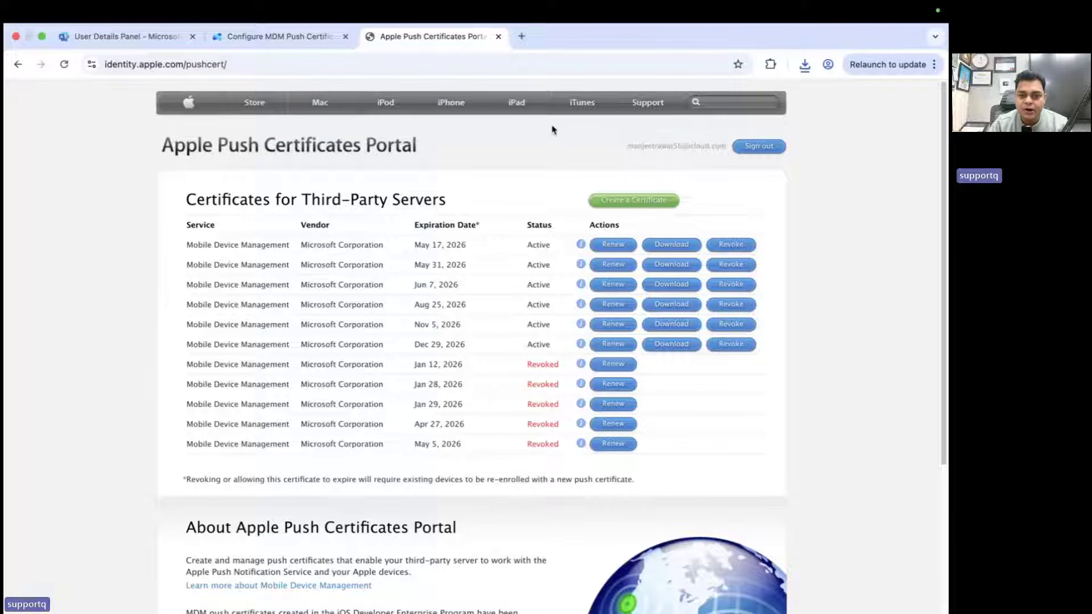
Start a new push certificate and accept the MDM certificate terms
scroll(461, 324, down, 2)
scroll(478, 291, up, 2)
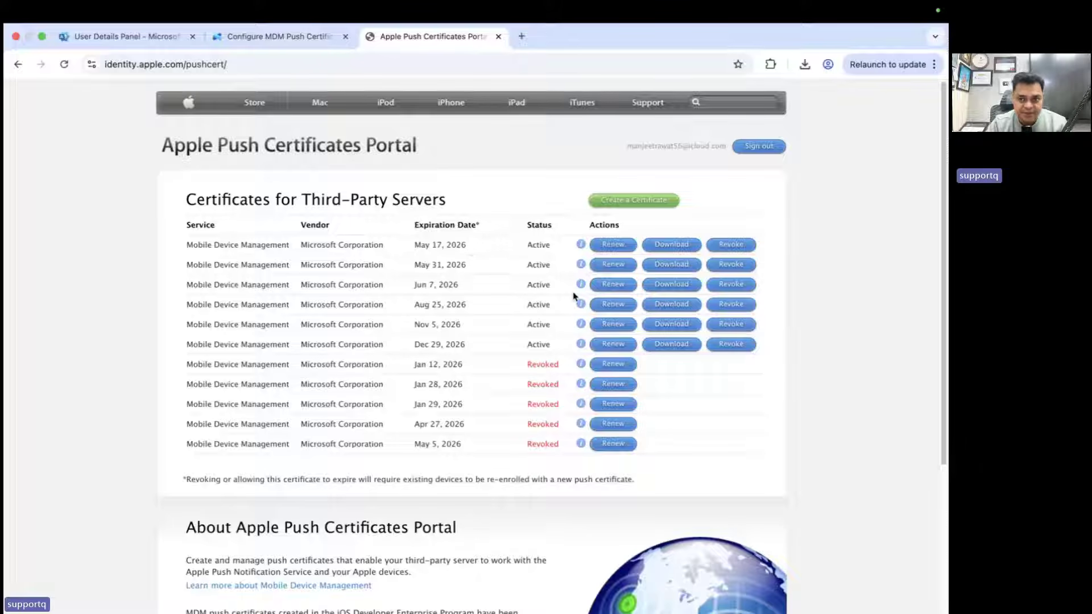
click(645, 205)
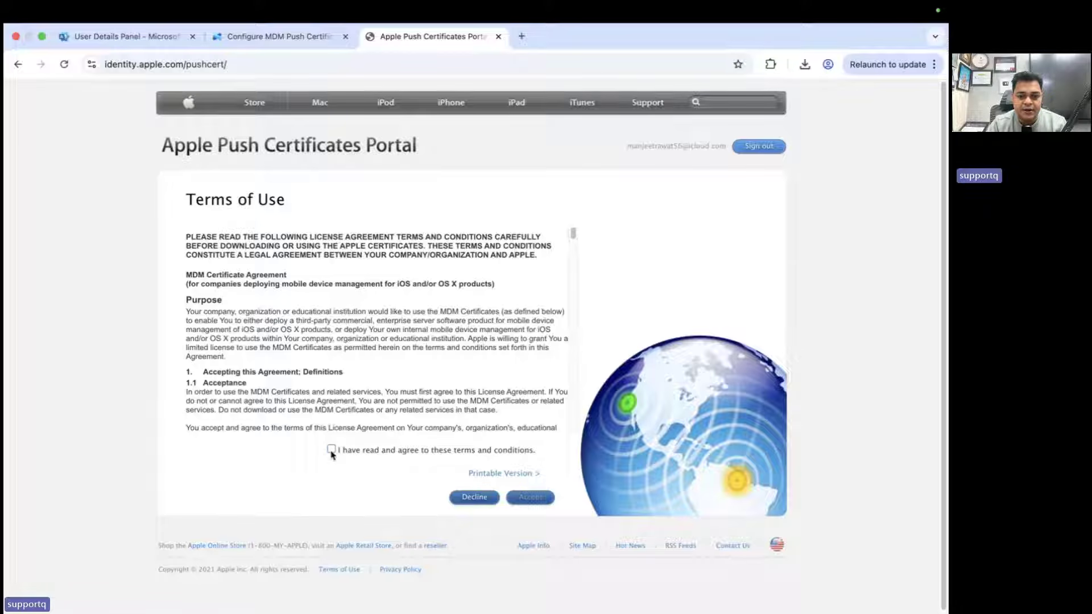
click(331, 450)
click(531, 500)
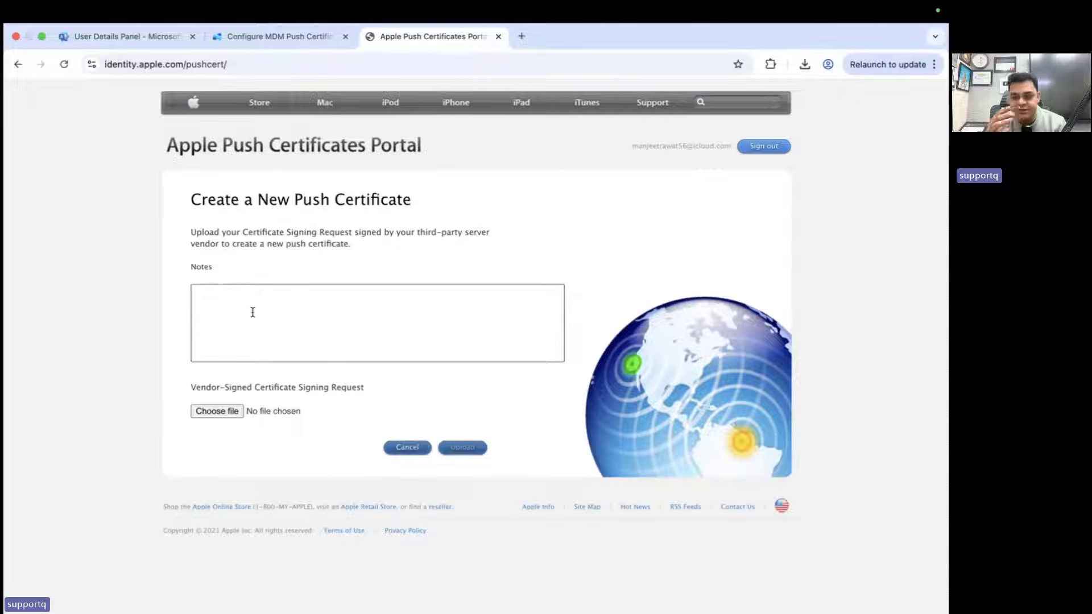
Upload IntuneCSR (3).csr to create the certificate, then download the .pem and show it in Finder
click(223, 413)
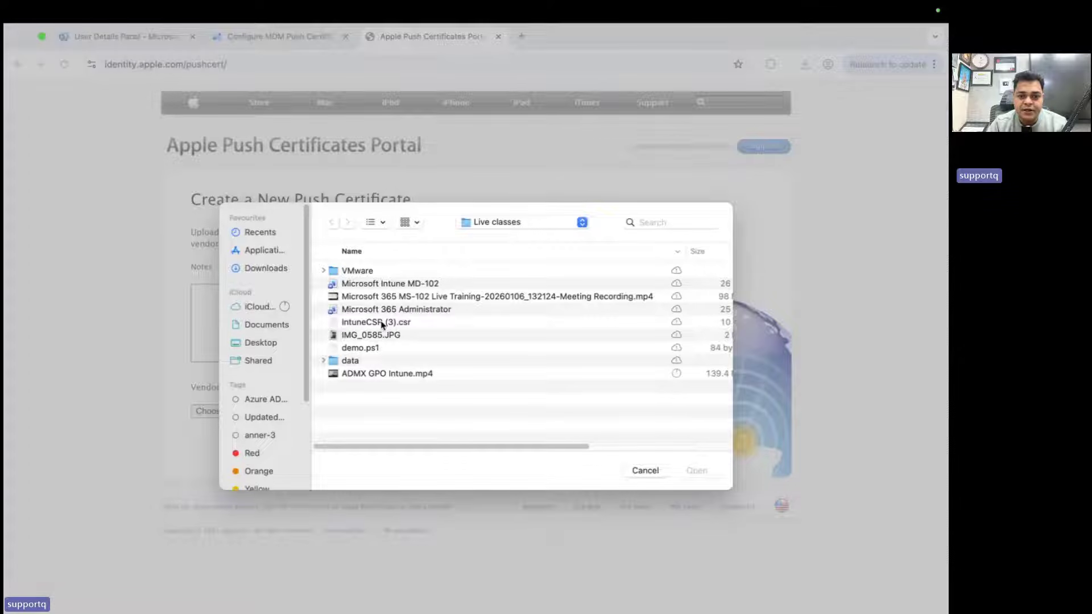
double_click(382, 322)
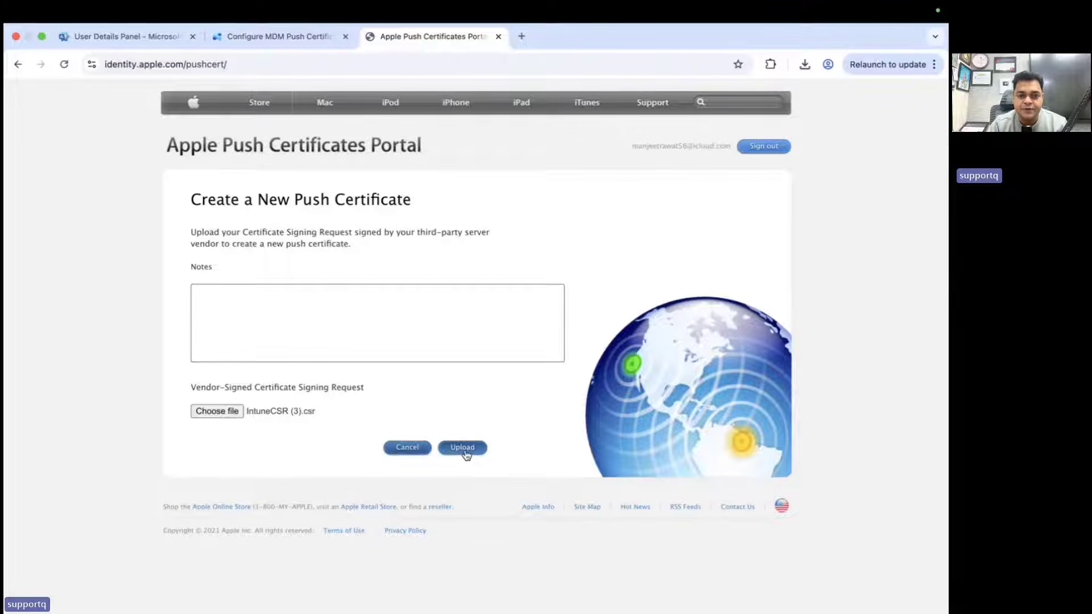
click(462, 448)
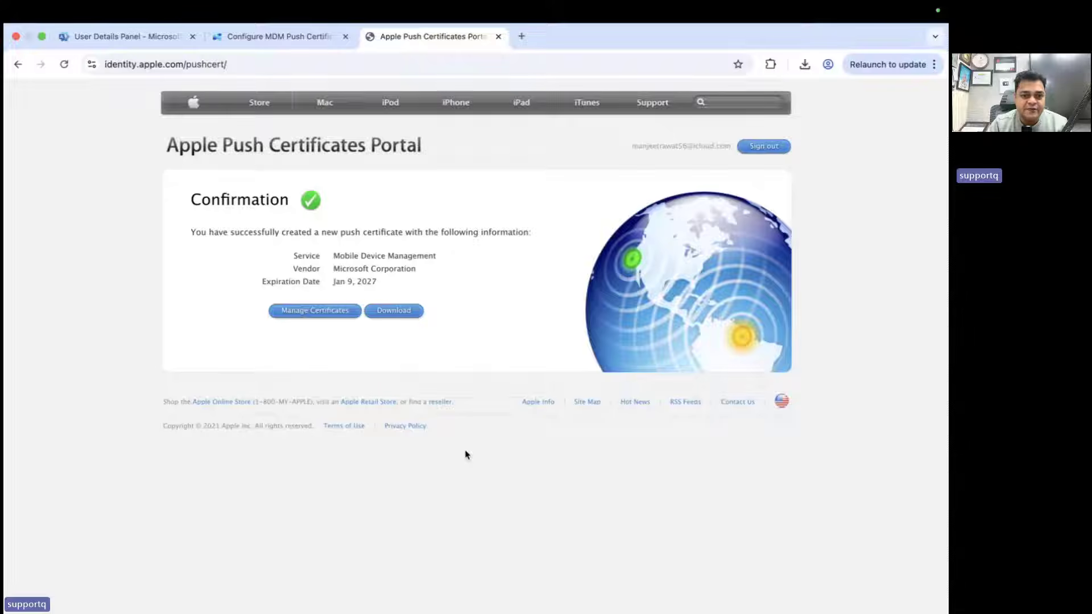
click(396, 314)
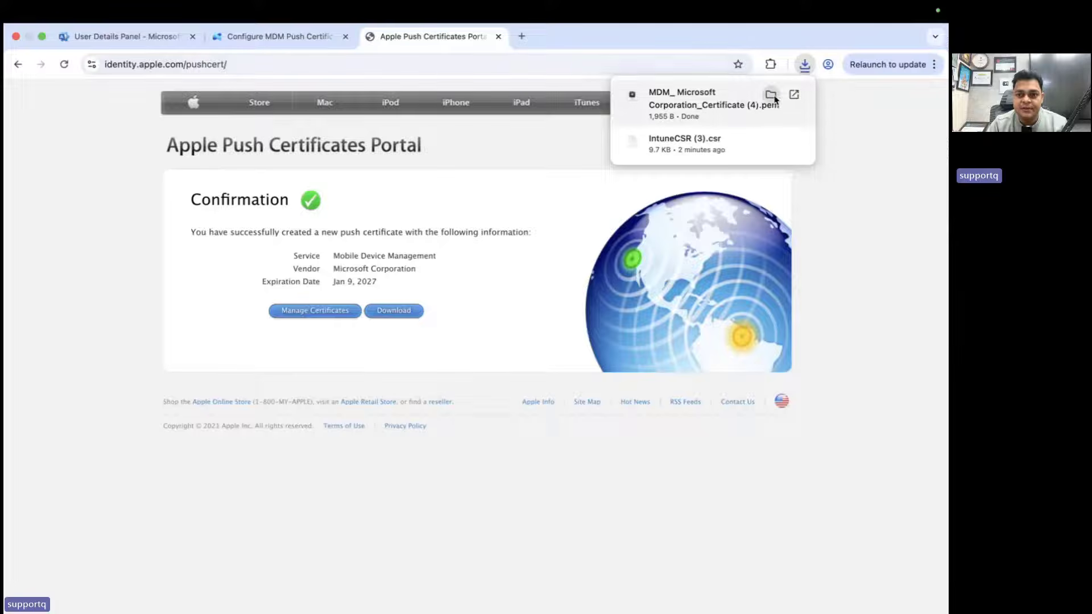
click(772, 97)
right_click(327, 89)
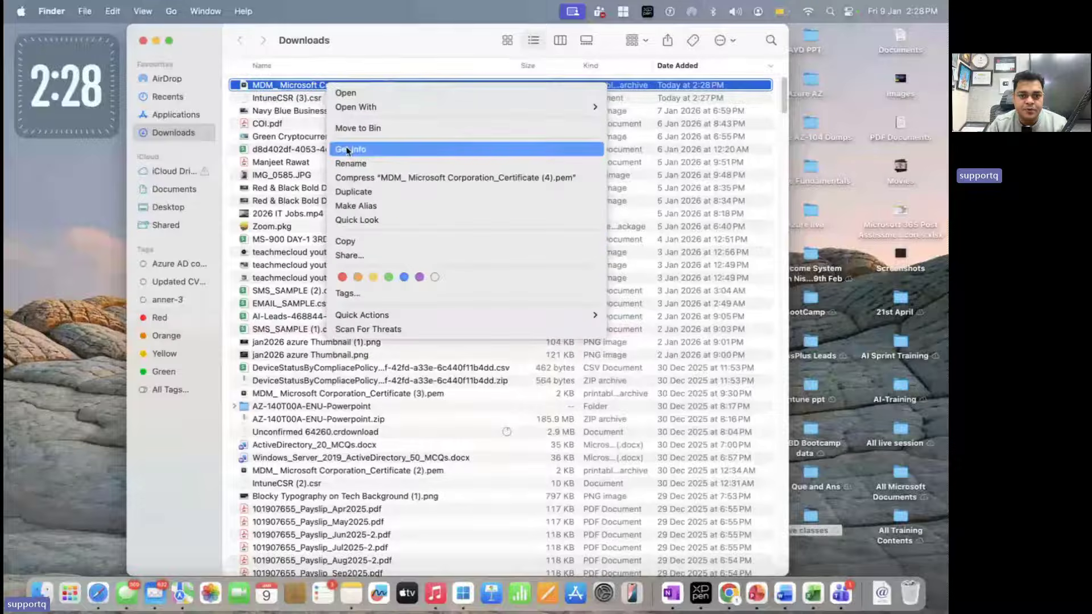
Copy MDM_ Microsoft Corporation_Certificate (4).pem from Downloads into Live classes, then return to Chrome
click(353, 243)
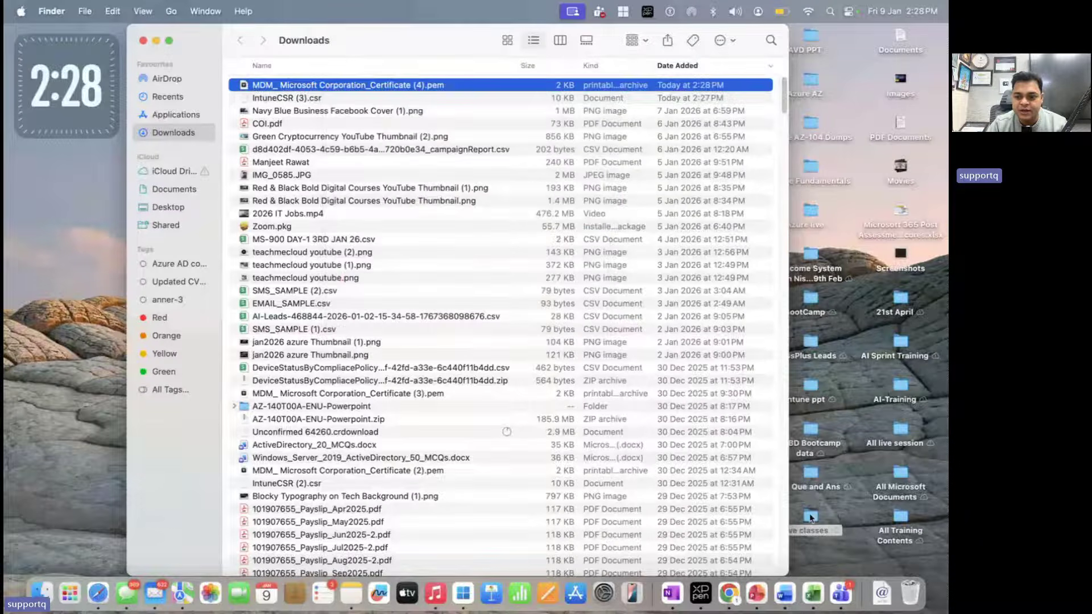
double_click(811, 517)
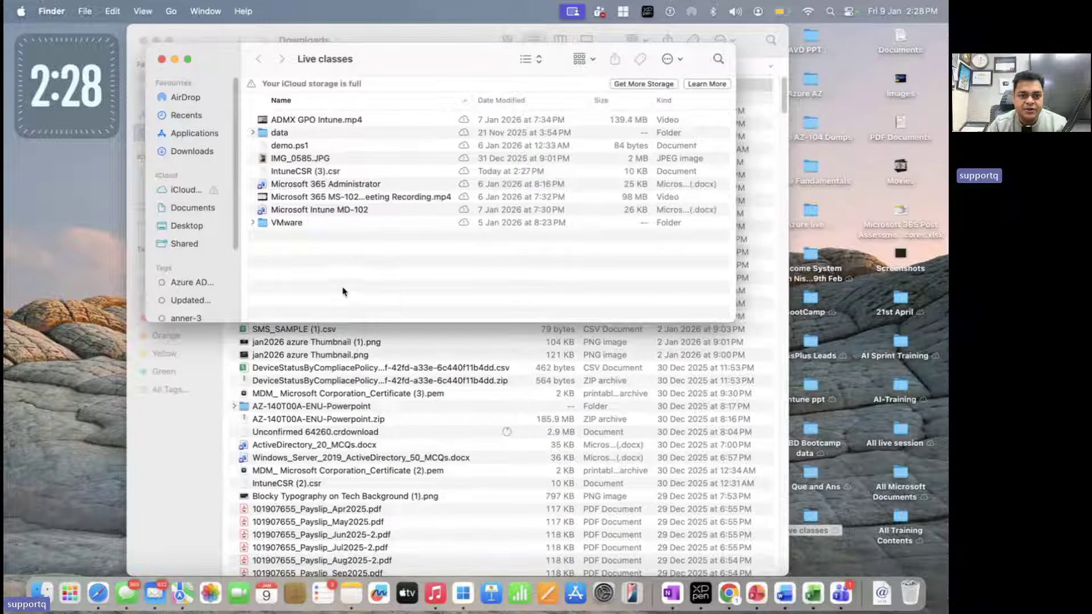
right_click(342, 291)
click(365, 308)
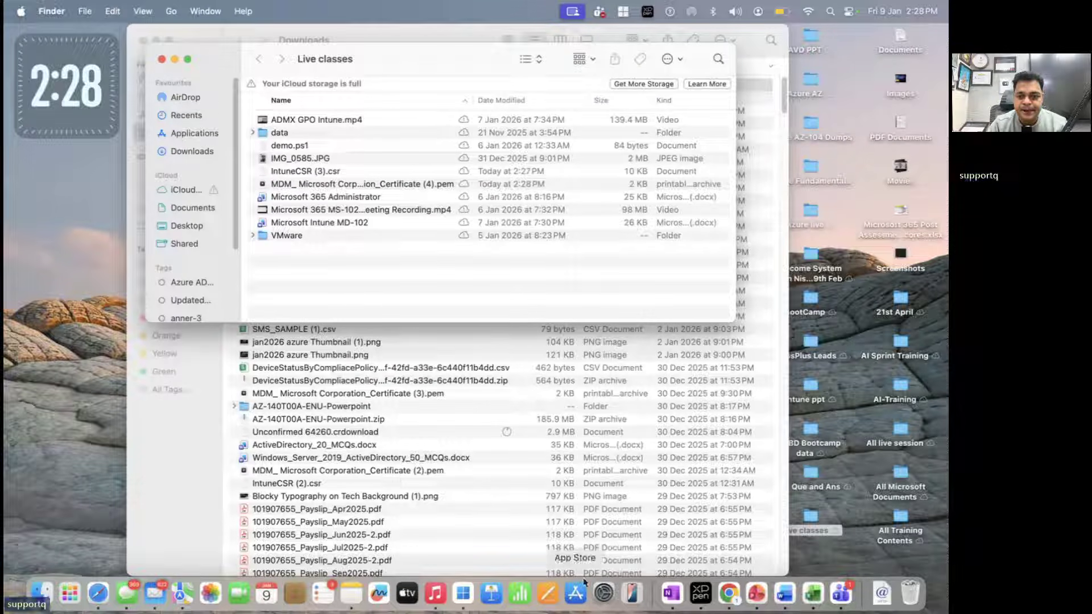
click(737, 598)
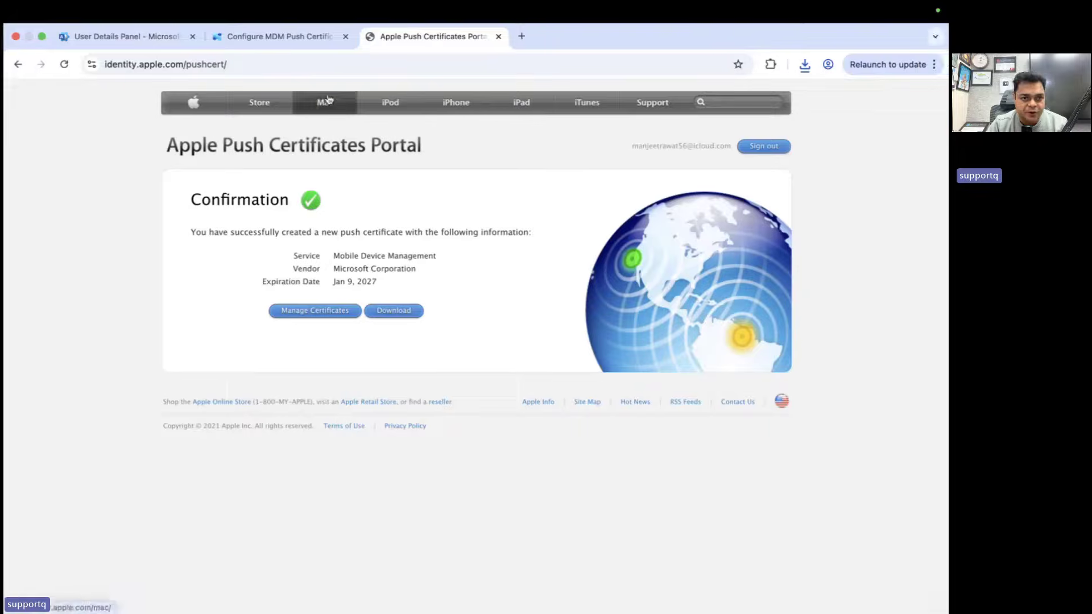
Enter the Apple ID that created the certificate in the Intune push certificate setup
click(296, 38)
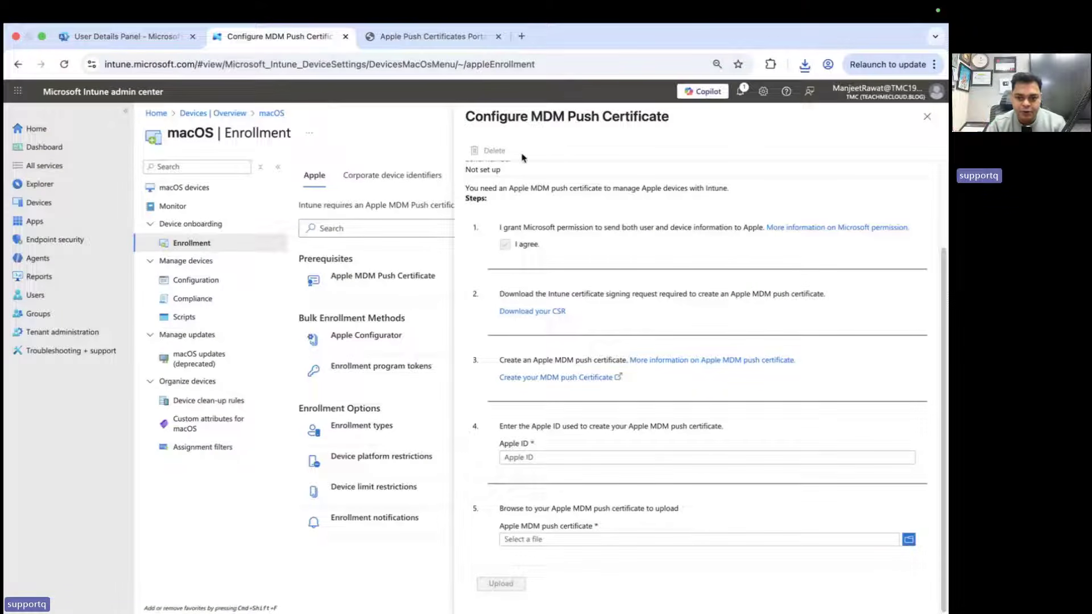
click(559, 457)
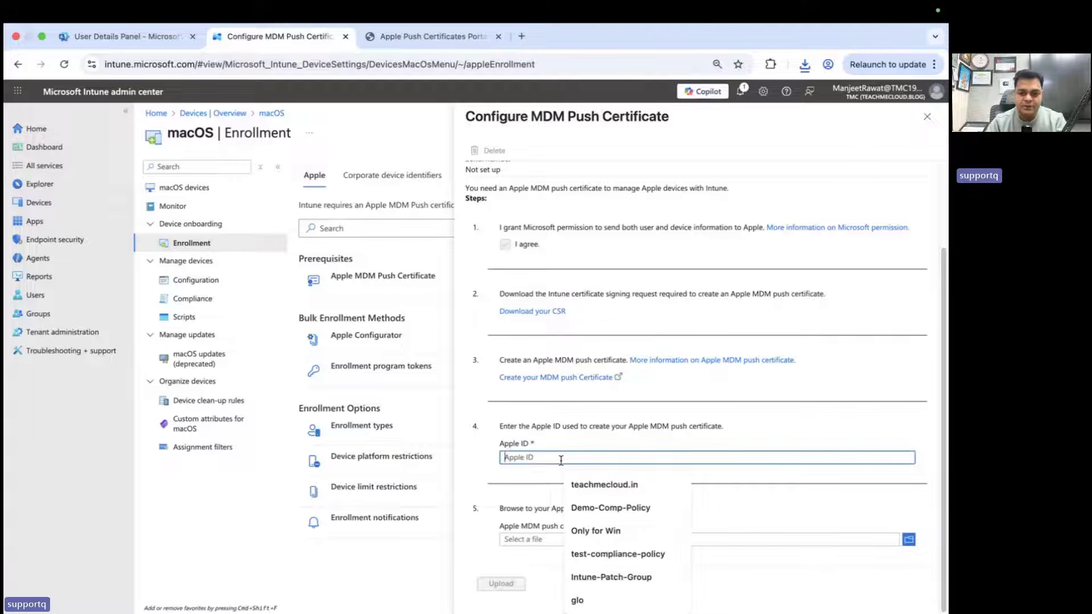
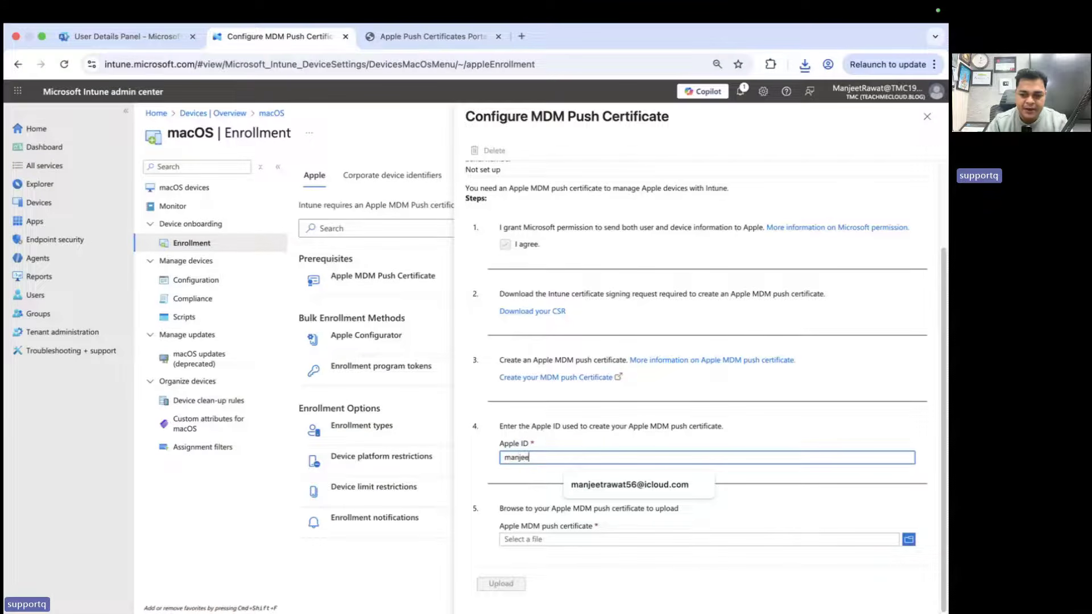
click(629, 485)
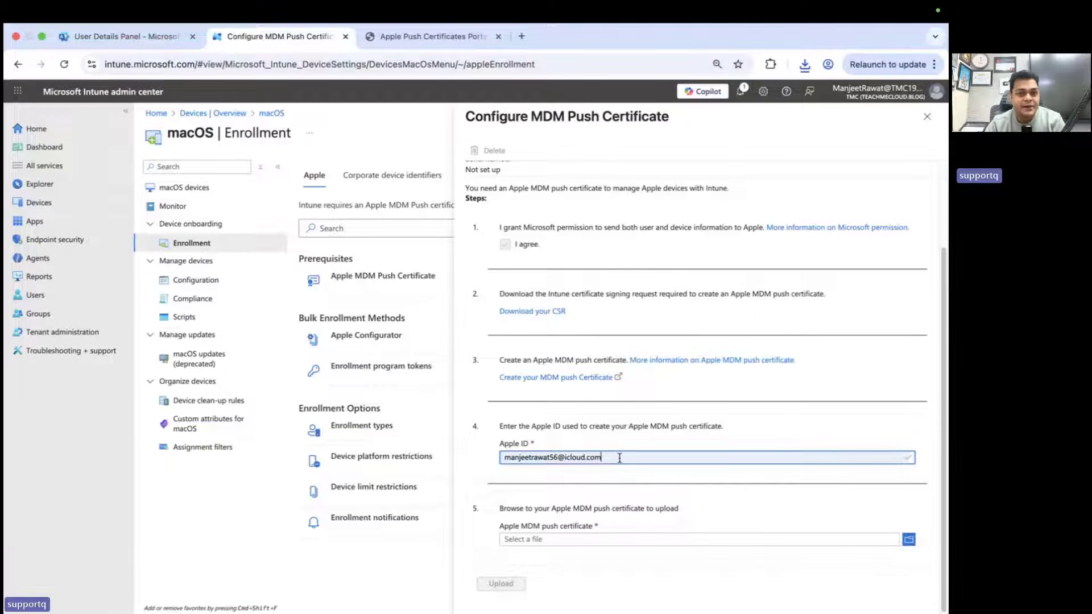
Select MDM_ Microsoft Corporation_Certificate (4).pem and upload it as the push certificate
click(908, 540)
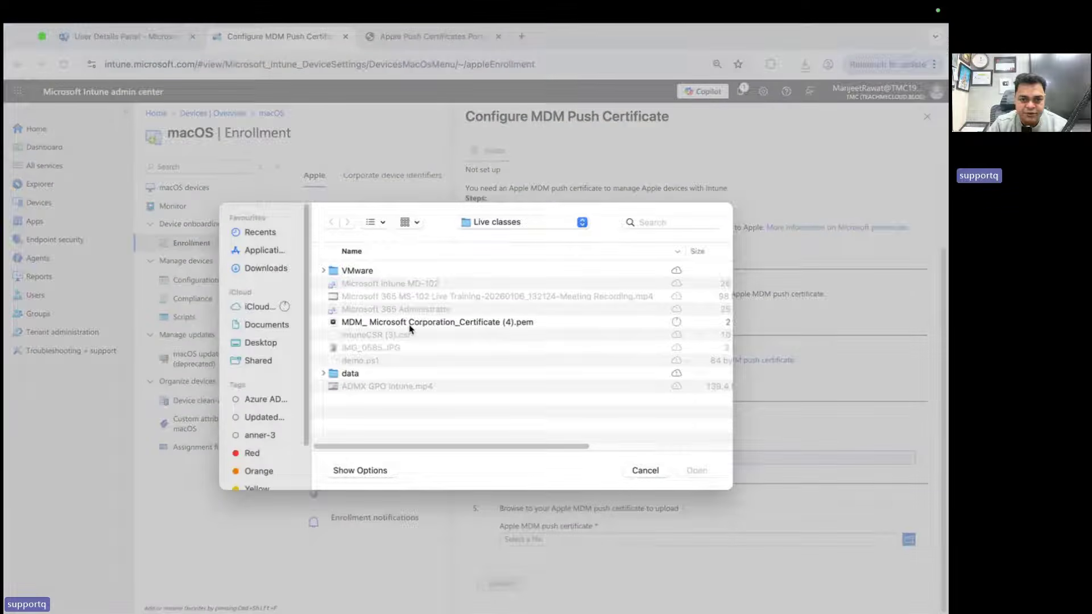
click(411, 323)
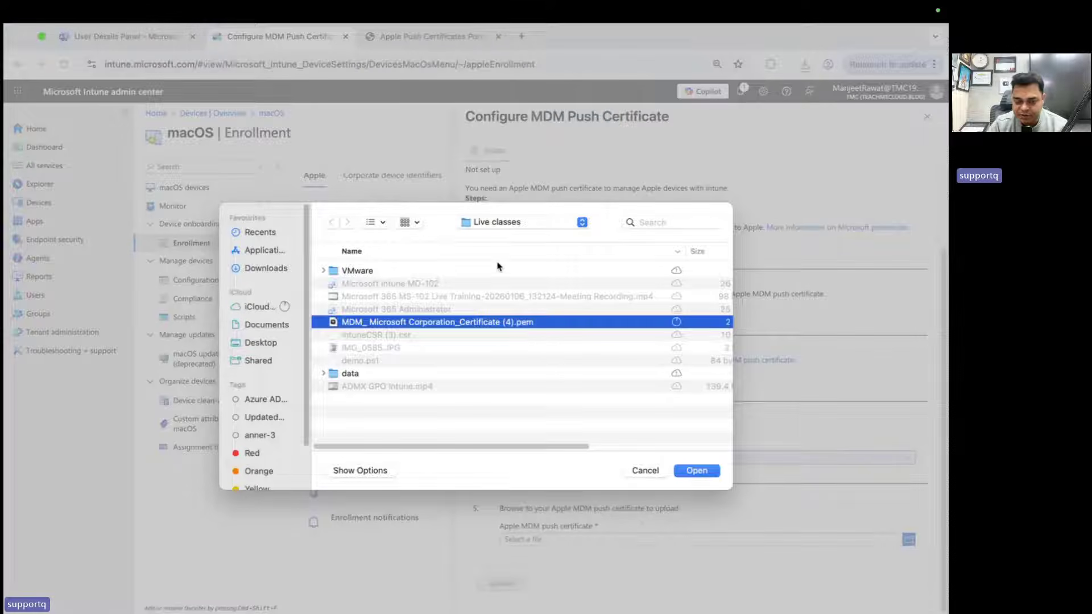
click(697, 471)
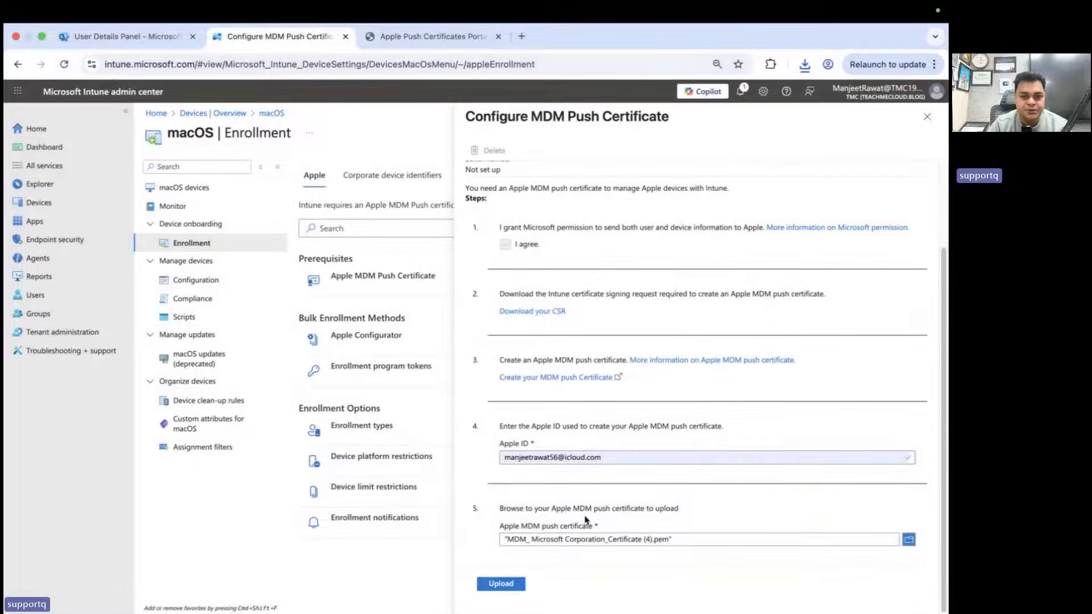
click(512, 586)
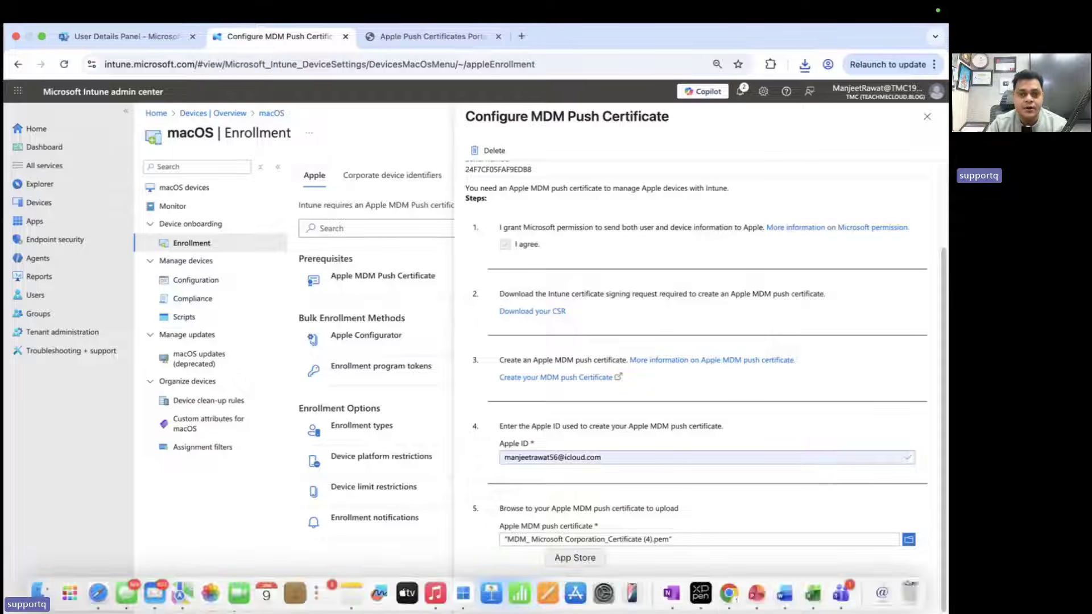
Check the certificate's Essentials show Status Active with 365 days left
scroll(621, 304, up, 3)
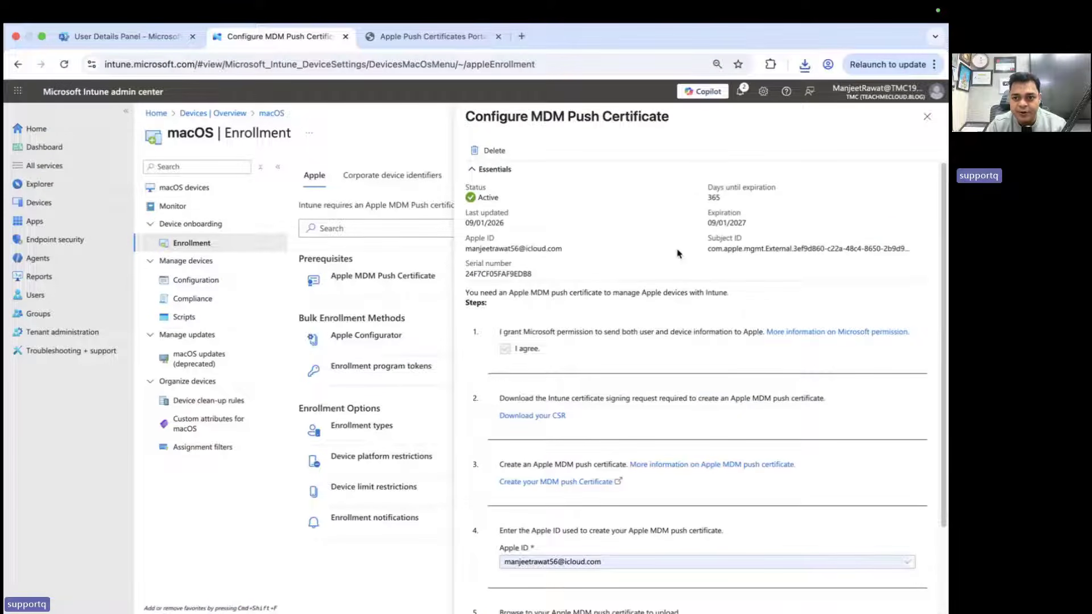
drag(680, 255, 686, 203)
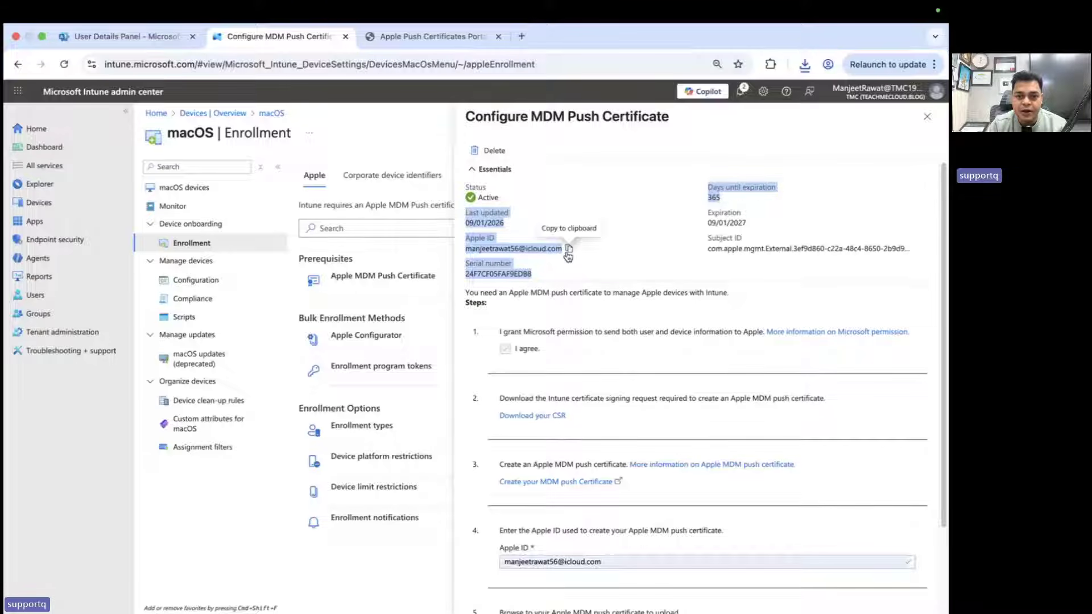
click(569, 248)
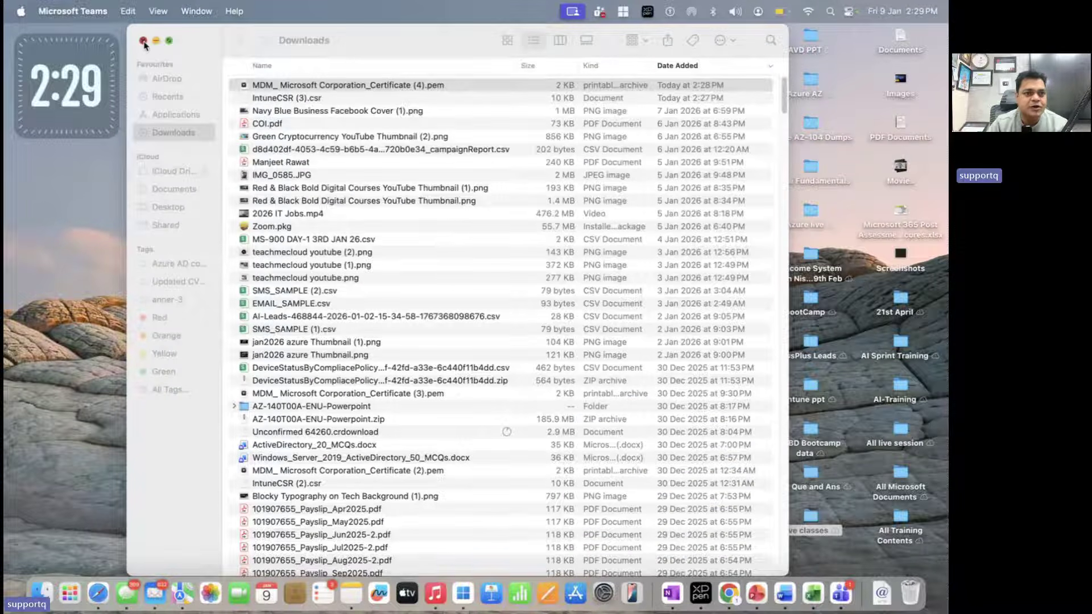
Close the Finder and About This Mac windows and search Spotlight for 'conp'
click(143, 41)
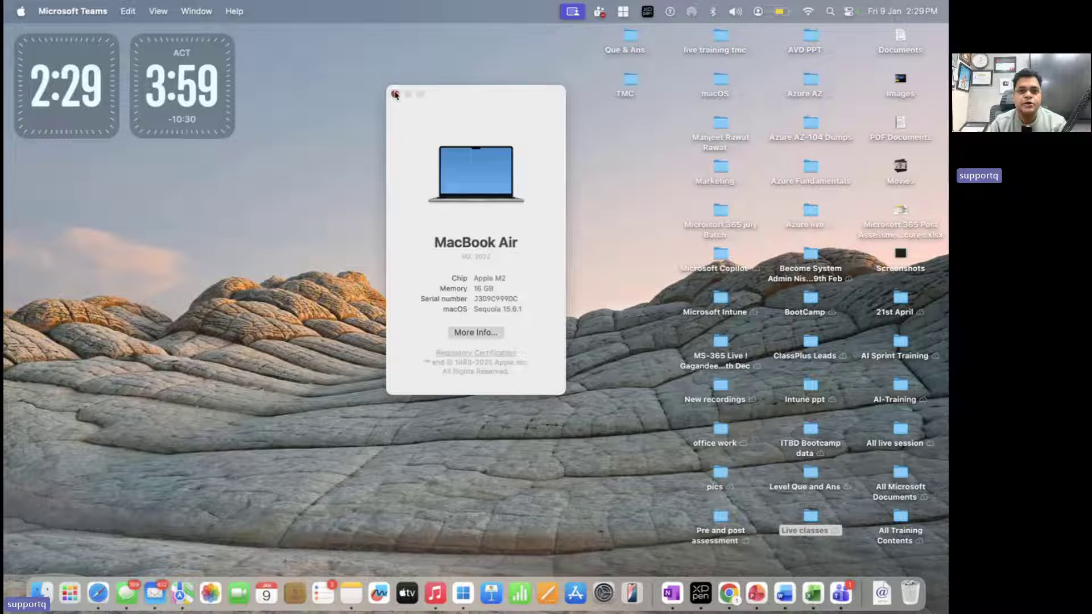
click(396, 94)
key(super+space)
text(conp)
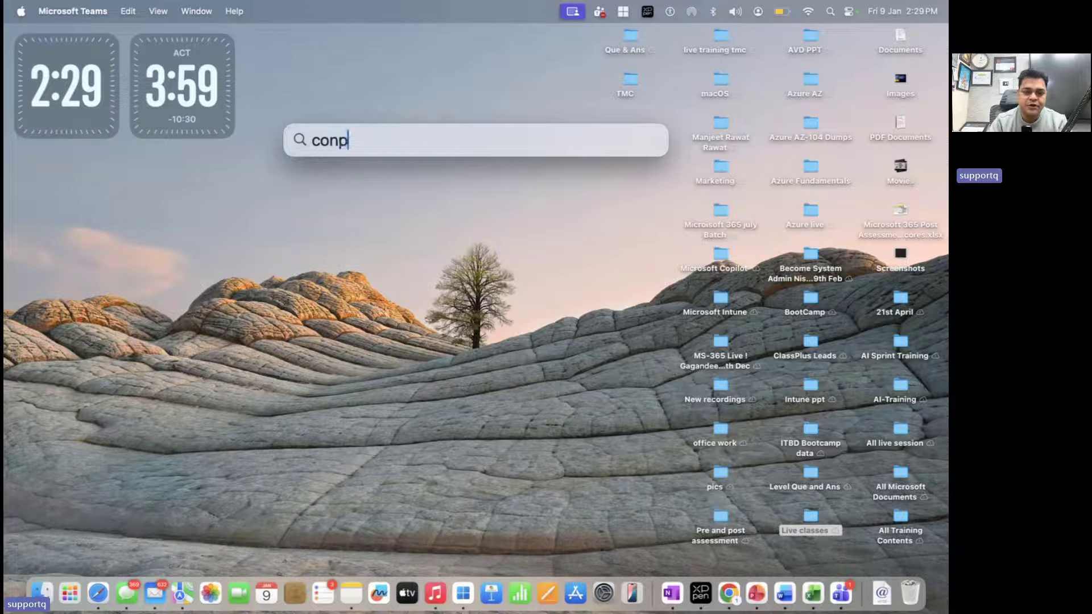
Correct the Spotlight query to 'com' and launch Company Portal to its welcome screen
key(BackSpace)
key(BackSpace)
text(m)
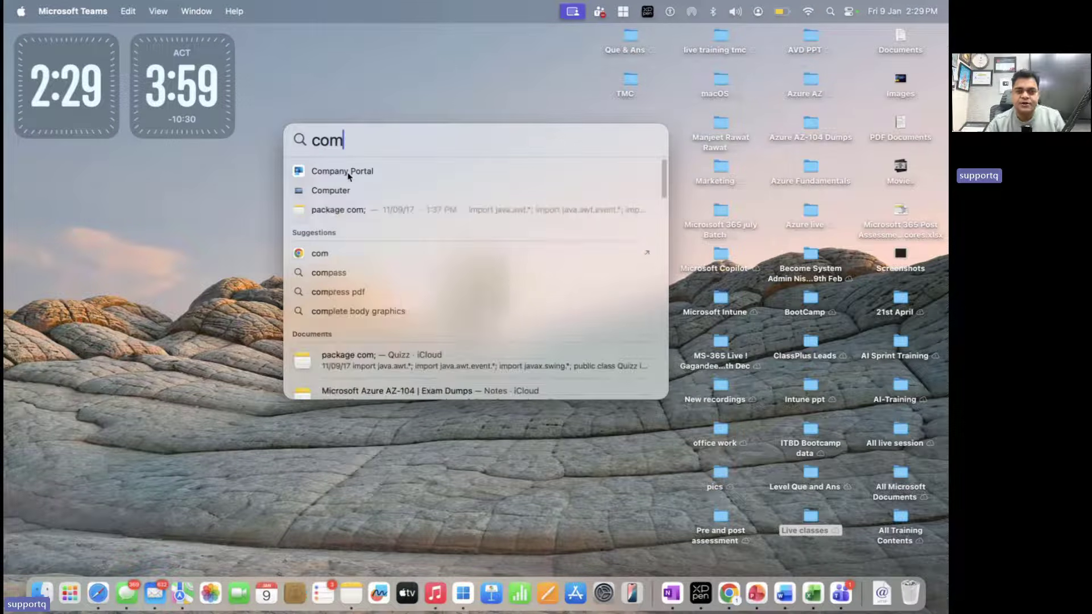
click(349, 174)
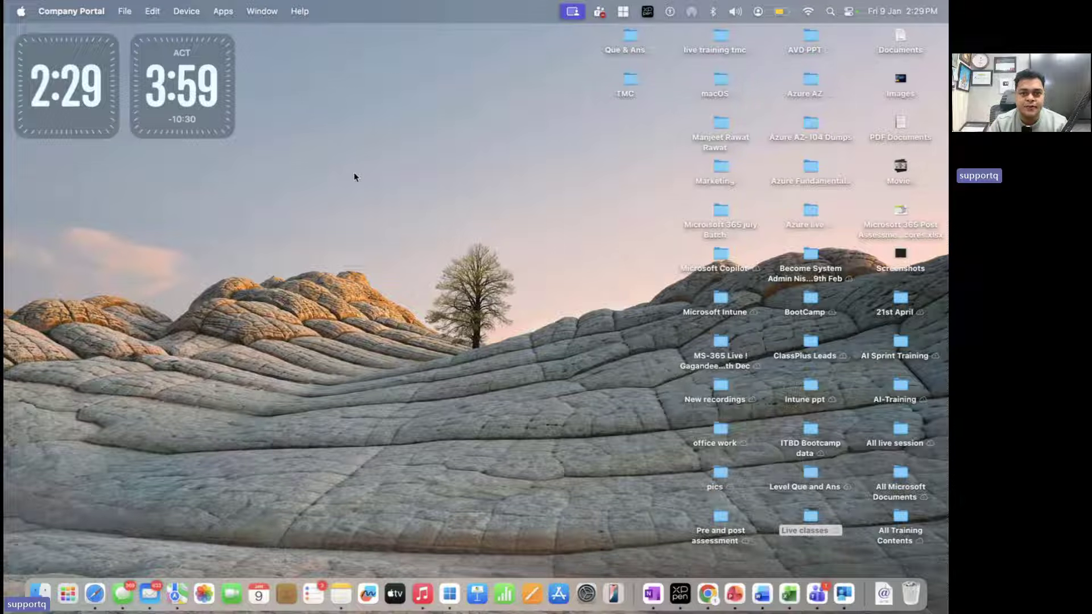
click(847, 596)
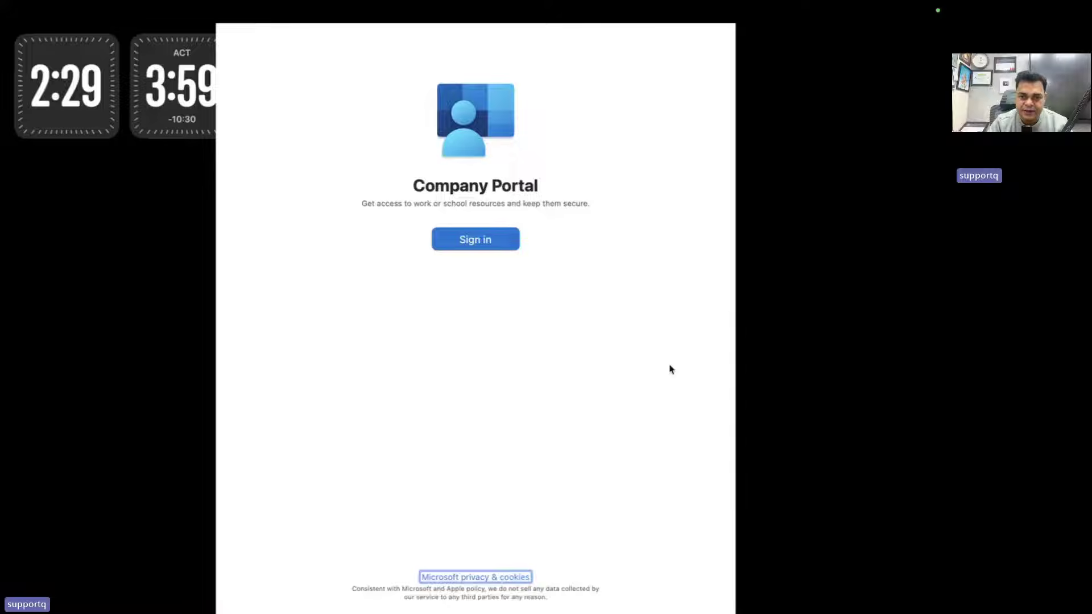
Sign in to Company Portal as another account with the work e-mail and password, getting Account not authorized
click(491, 243)
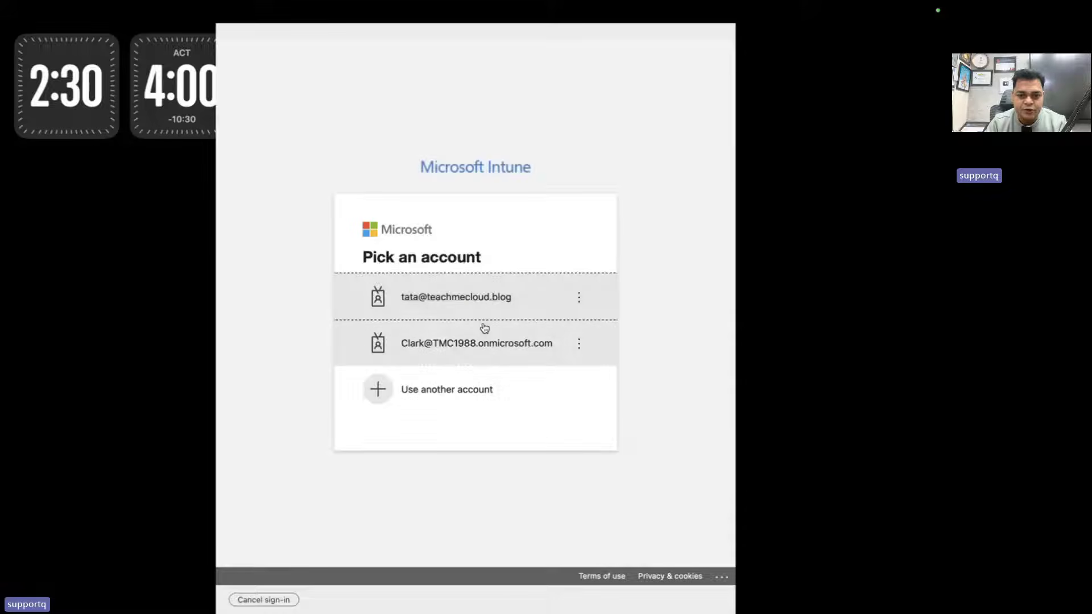
click(456, 390)
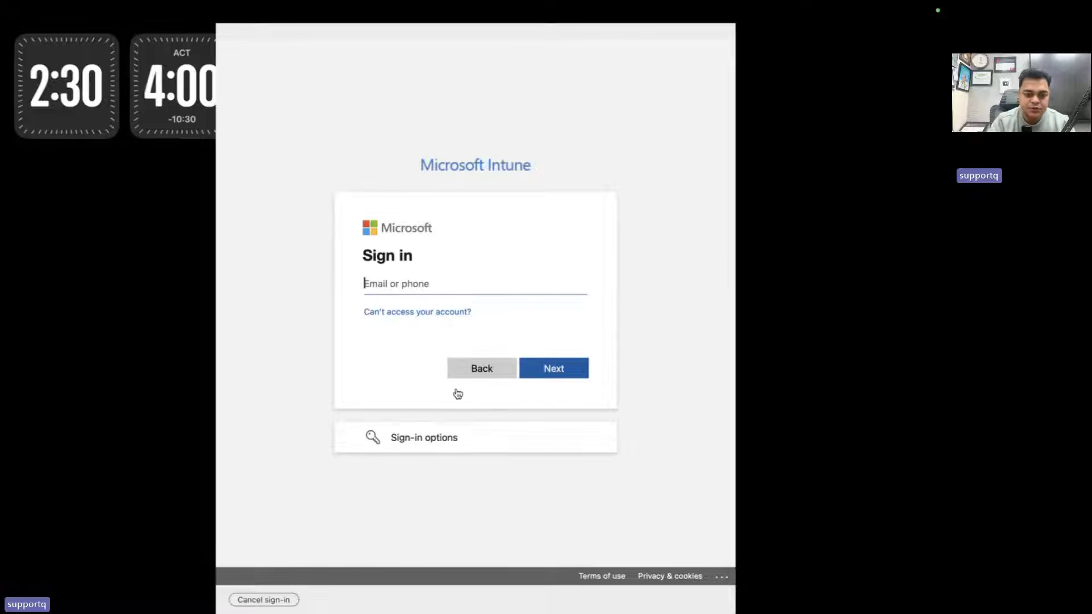
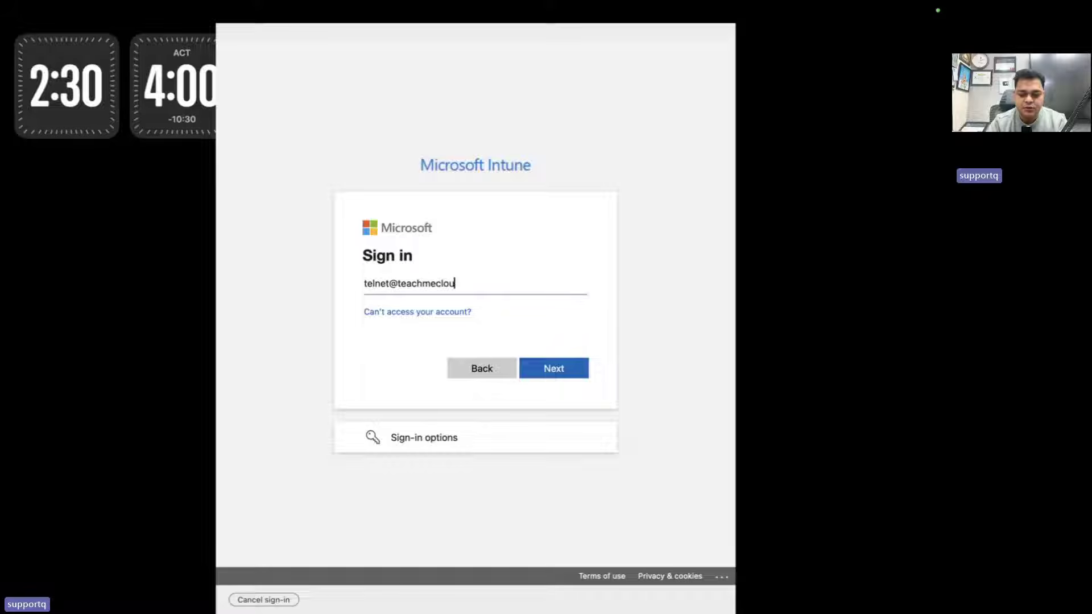
key(Return)
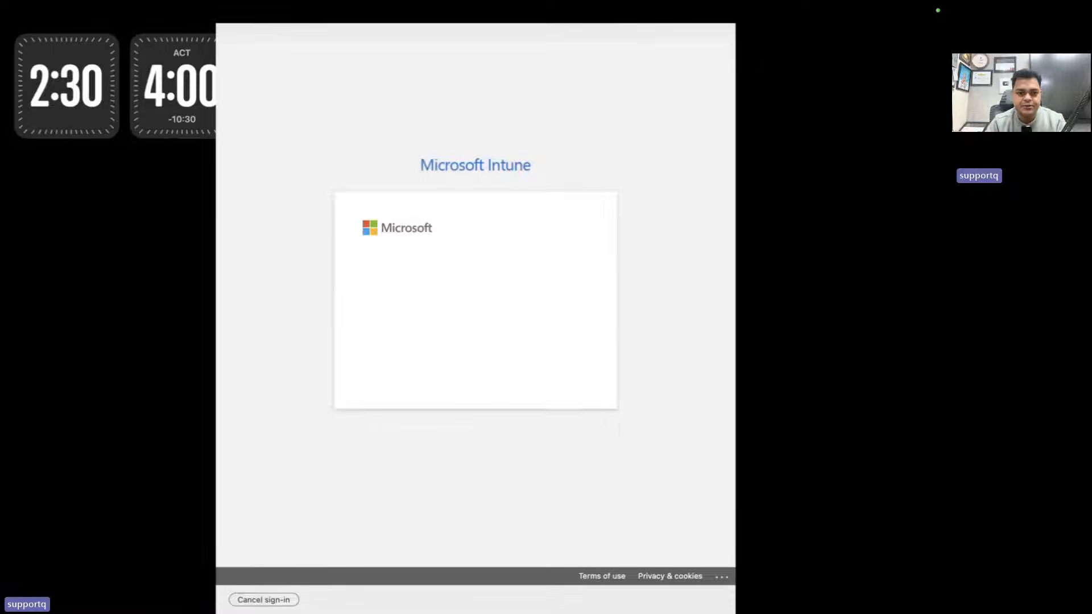
text(•••••••••)
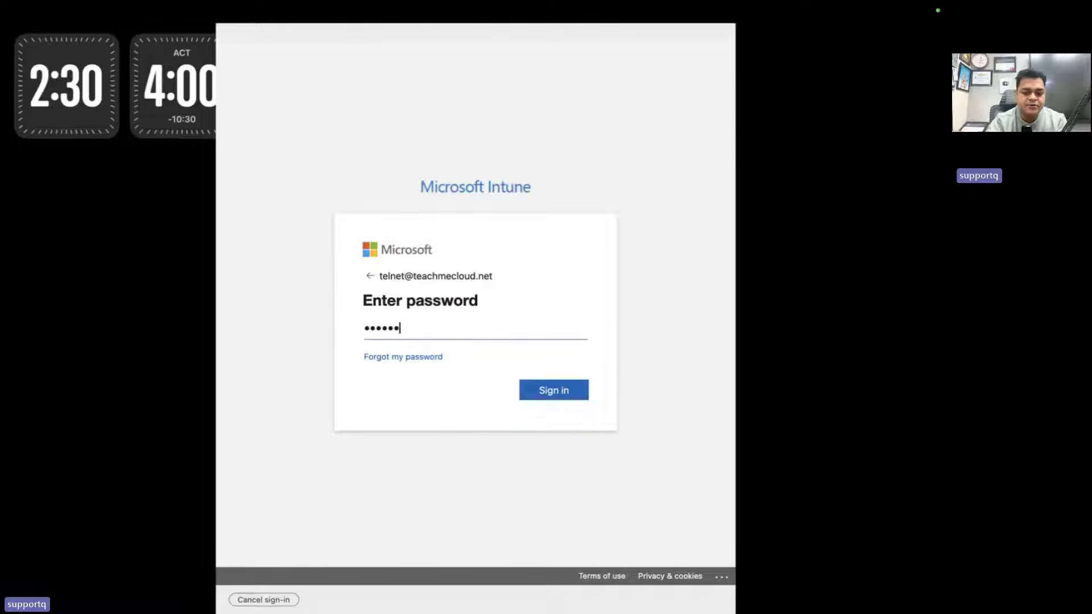
key(Return)
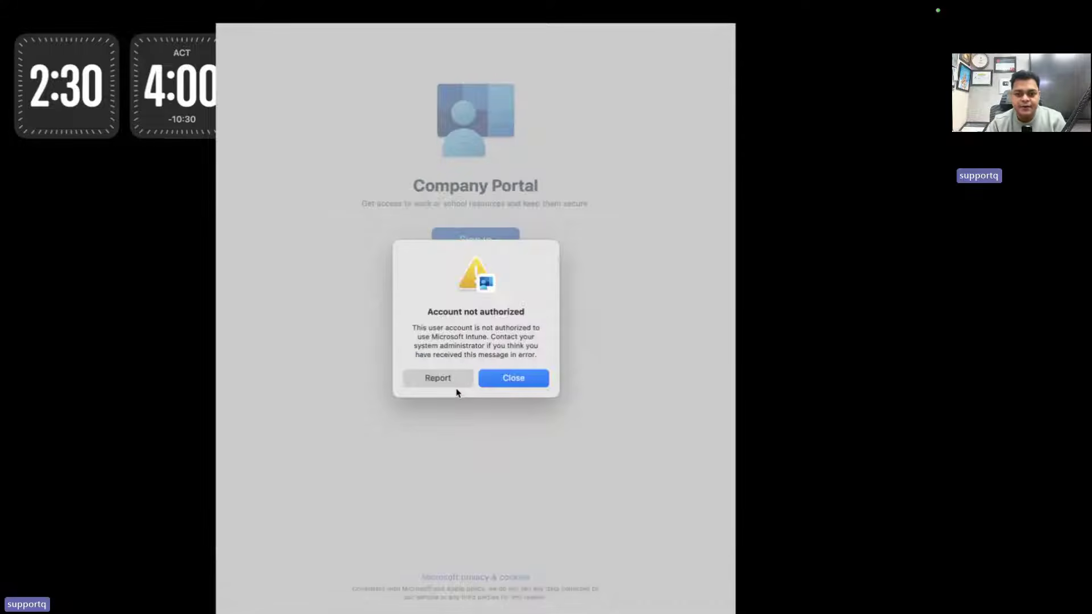
click(519, 378)
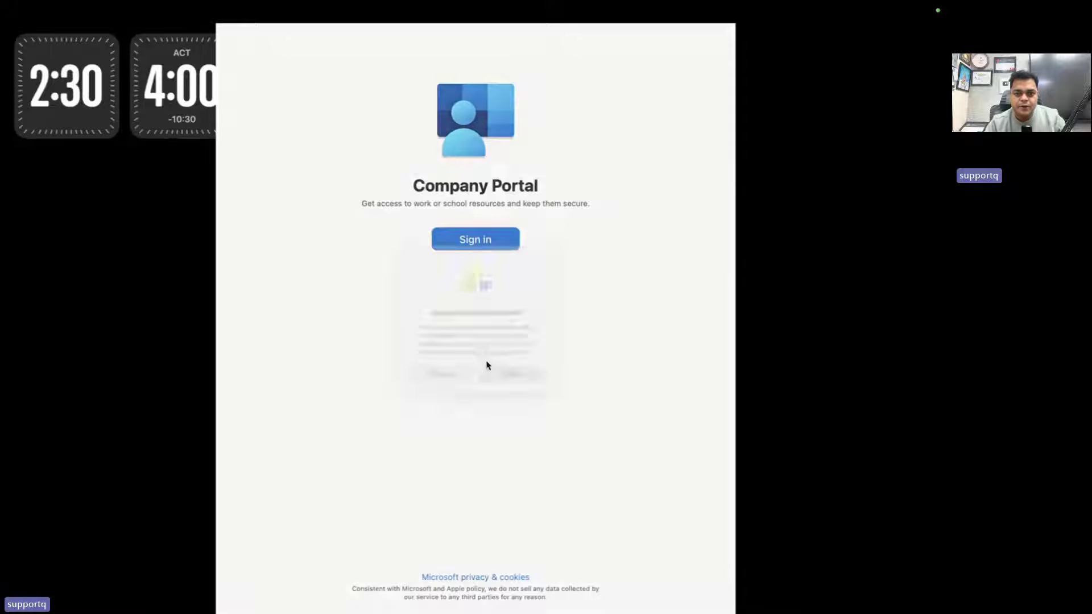
click(506, 241)
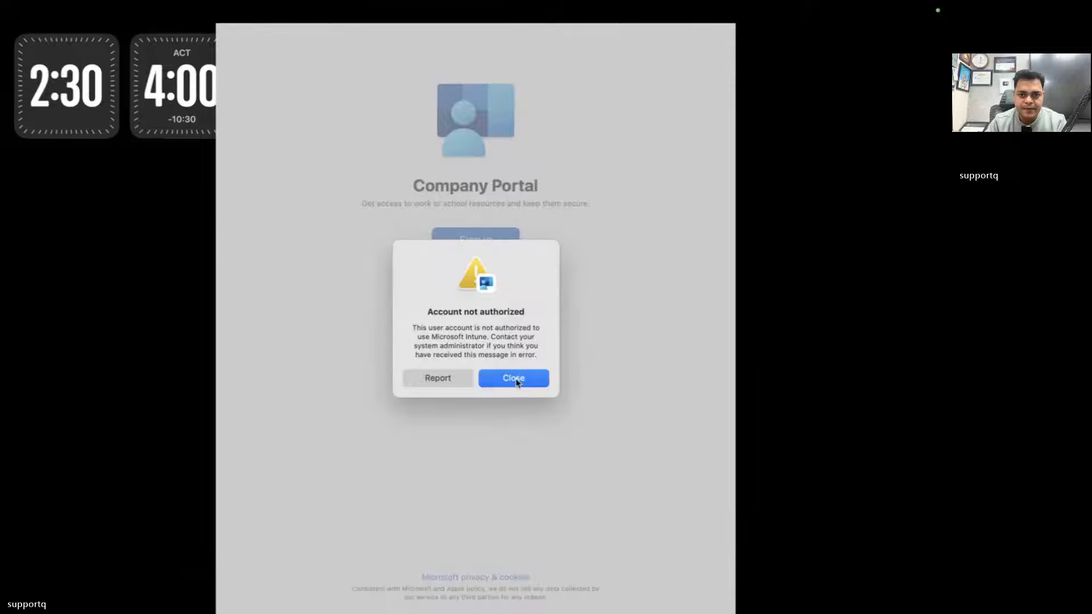
Dismiss the error and retry sign-in with the already signed-in work account, rejected again
click(514, 380)
click(483, 244)
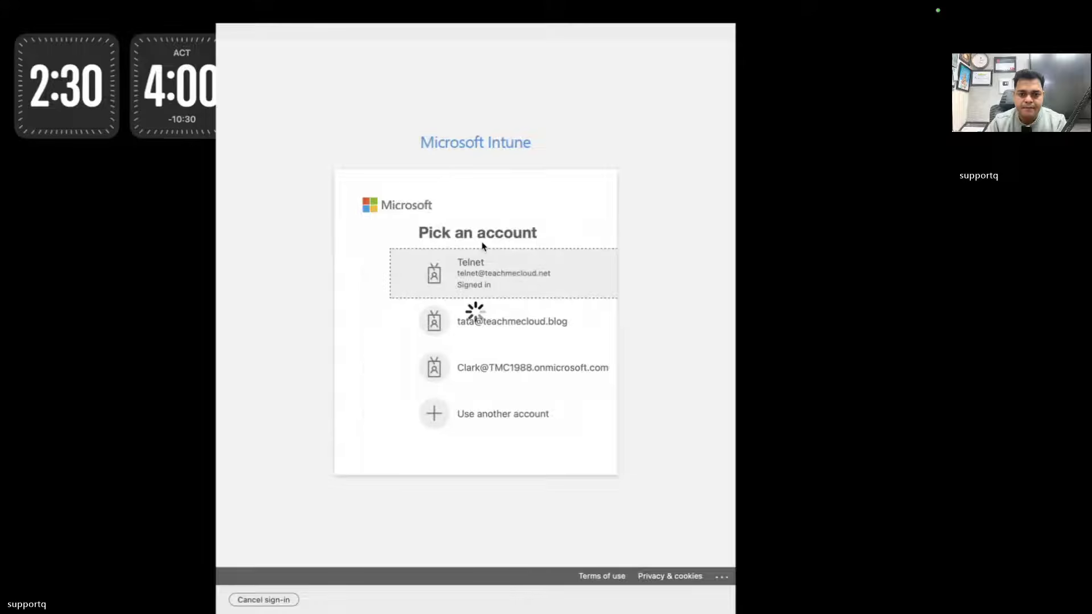
click(455, 290)
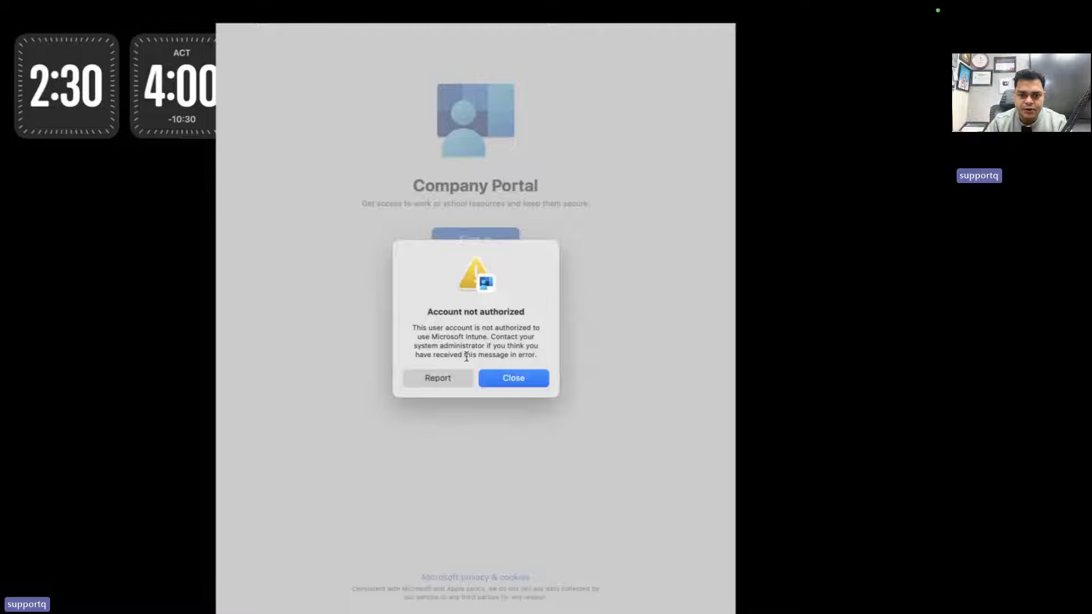
click(509, 381)
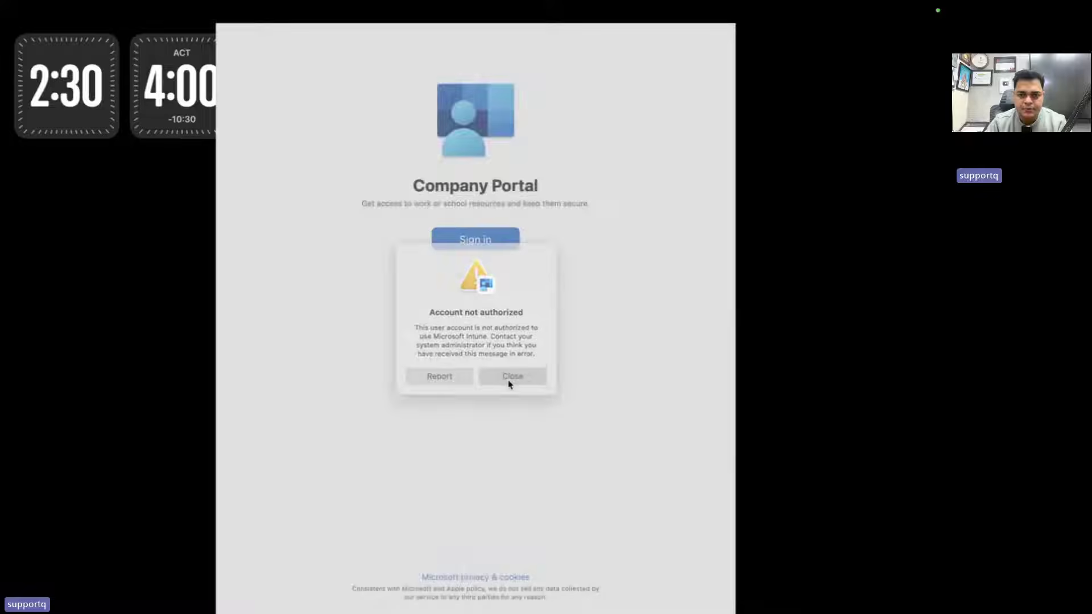
Sign in again by re-entering the work e-mail and password, dismissing the same Account not authorized error
click(476, 241)
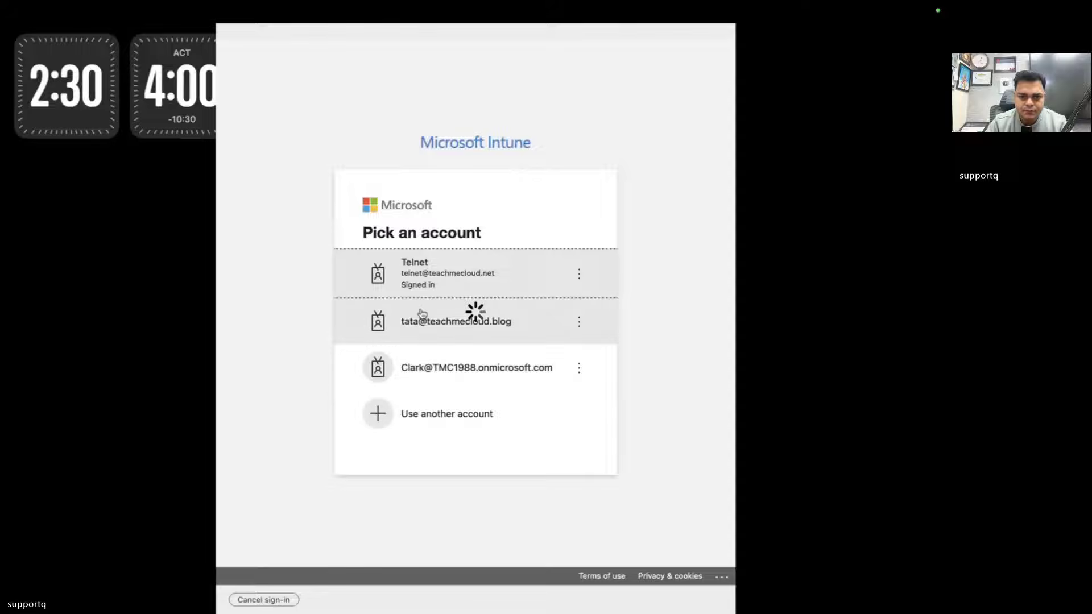
click(464, 418)
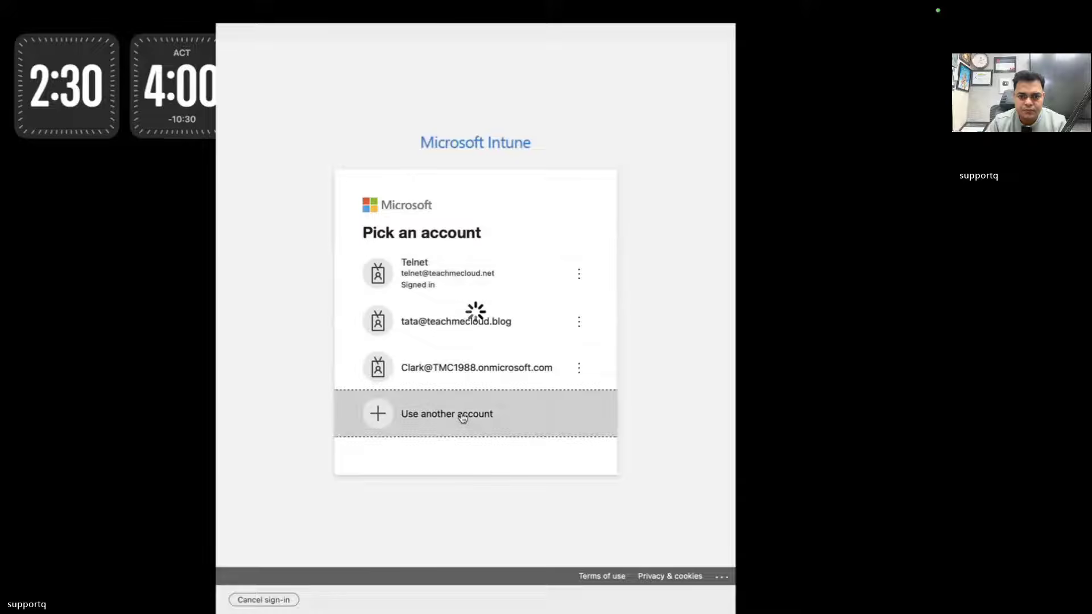
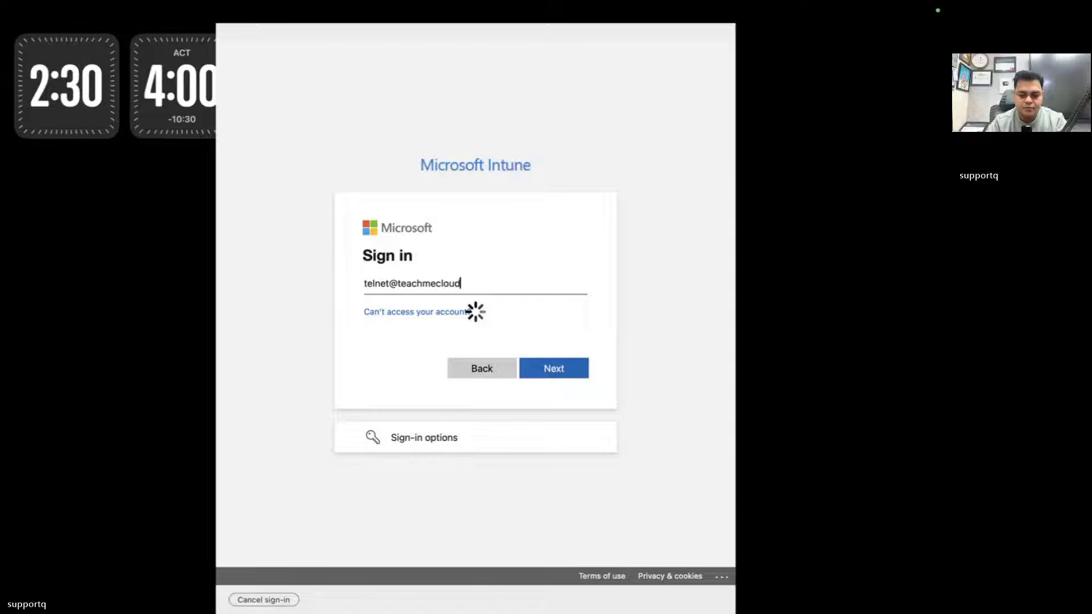
key(Return)
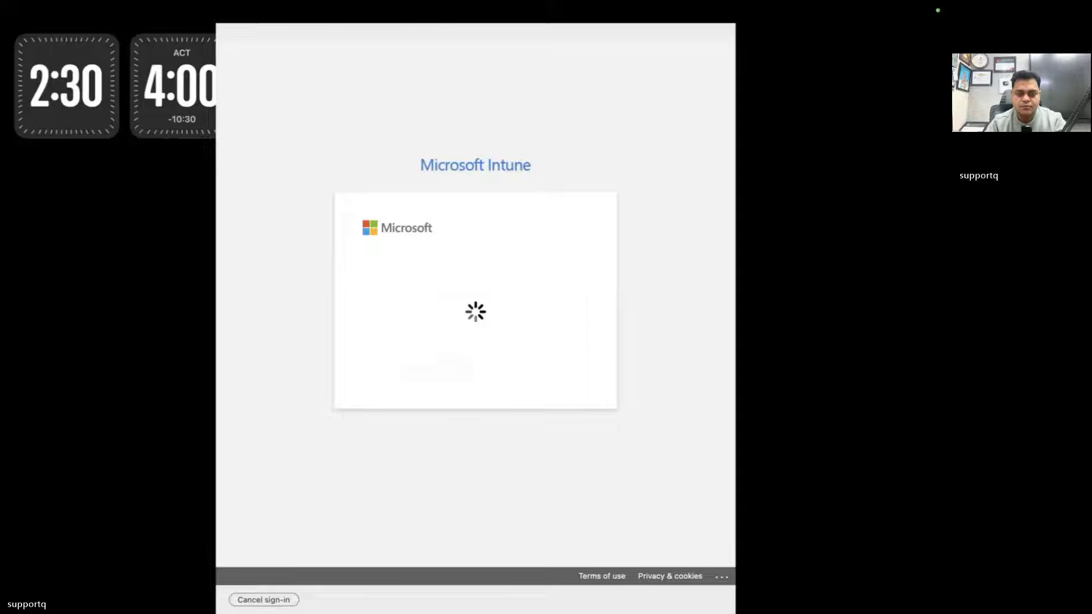
text(********)
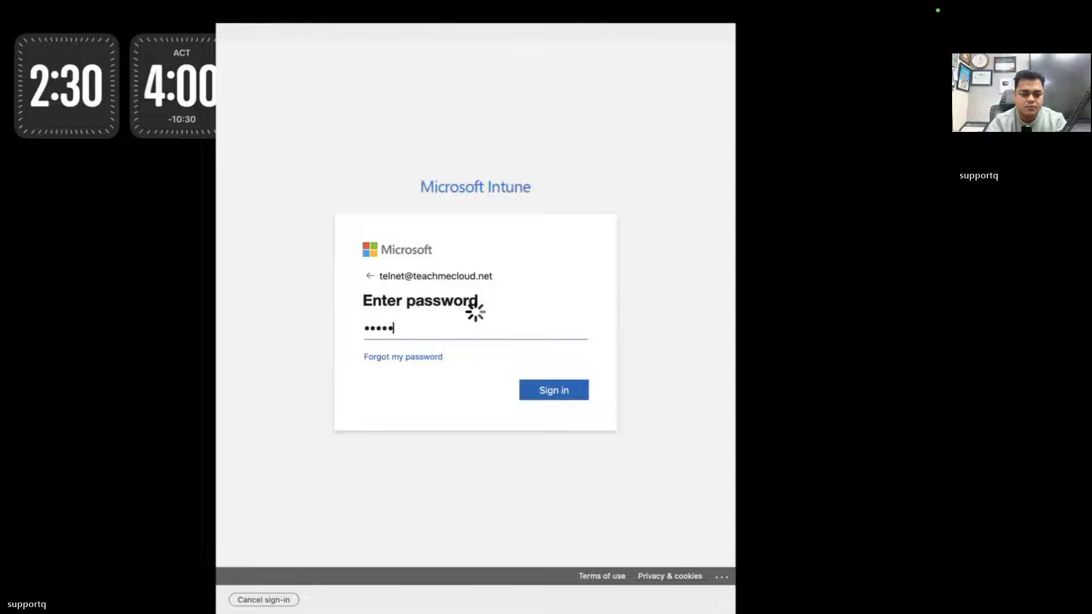
key(Return)
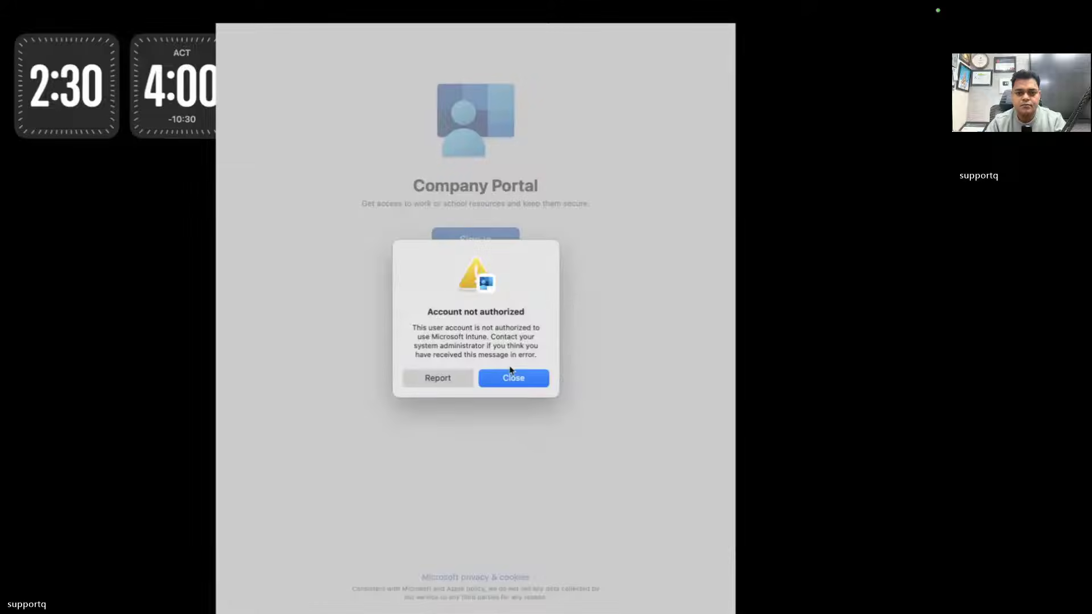
click(510, 378)
Retry once more with the existing work account, then switch back to the Intune admin center
click(480, 238)
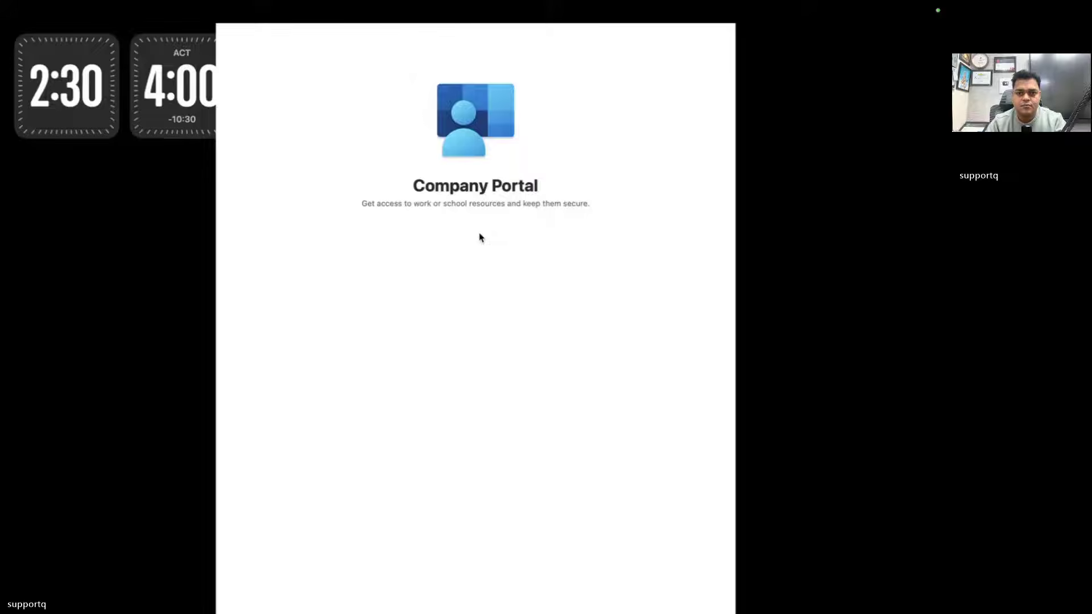
click(469, 290)
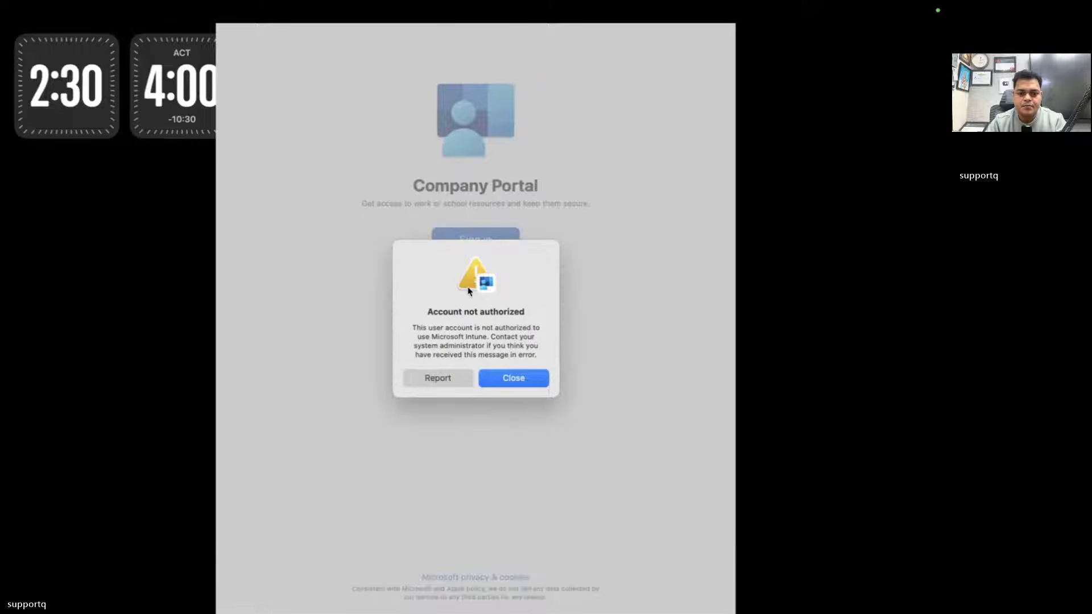
click(515, 386)
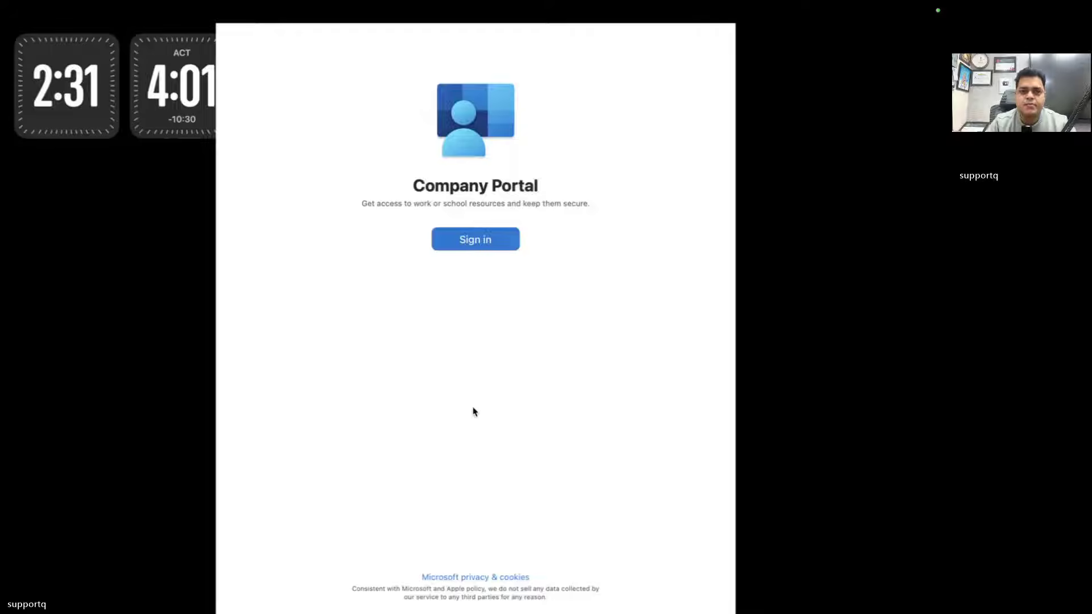
key(ctrl+Right)
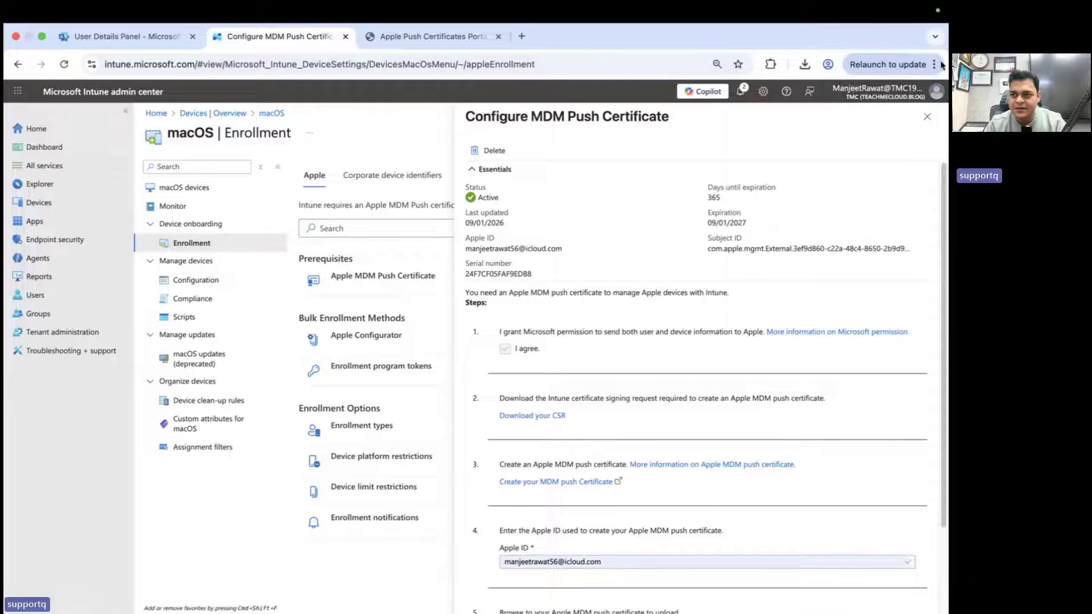
Open a new incognito Chrome window and go to outlook.com
click(908, 69)
click(810, 160)
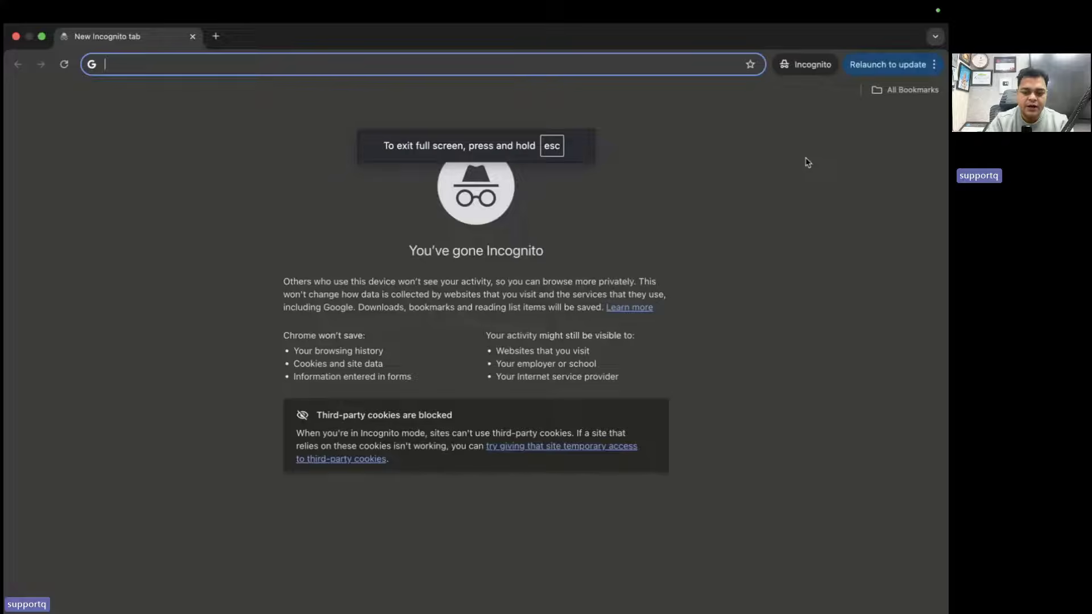
text(go)
key(Return)
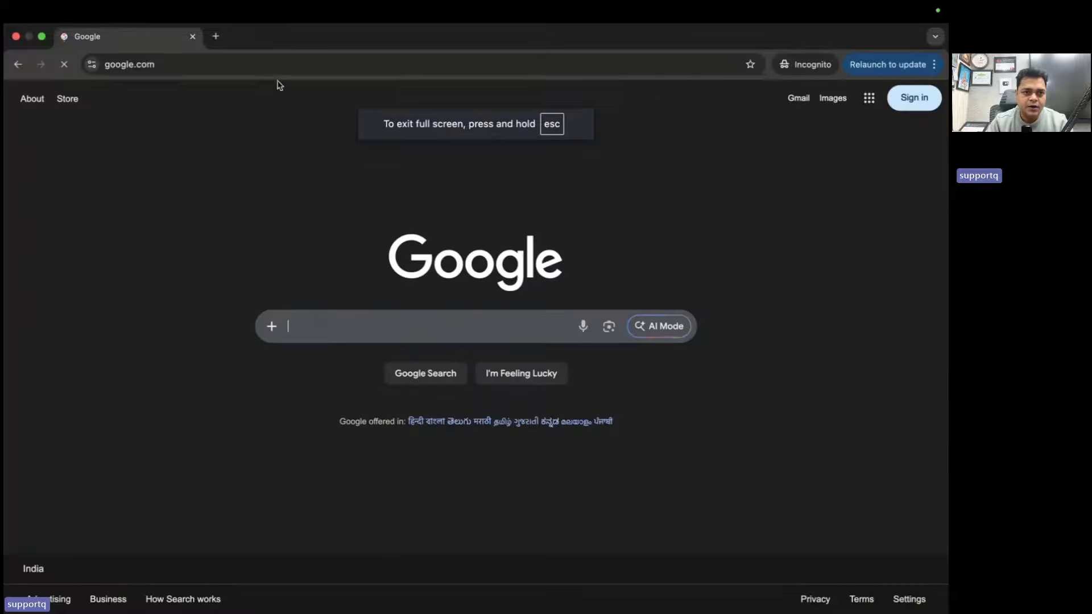
click(233, 71)
text(ou)
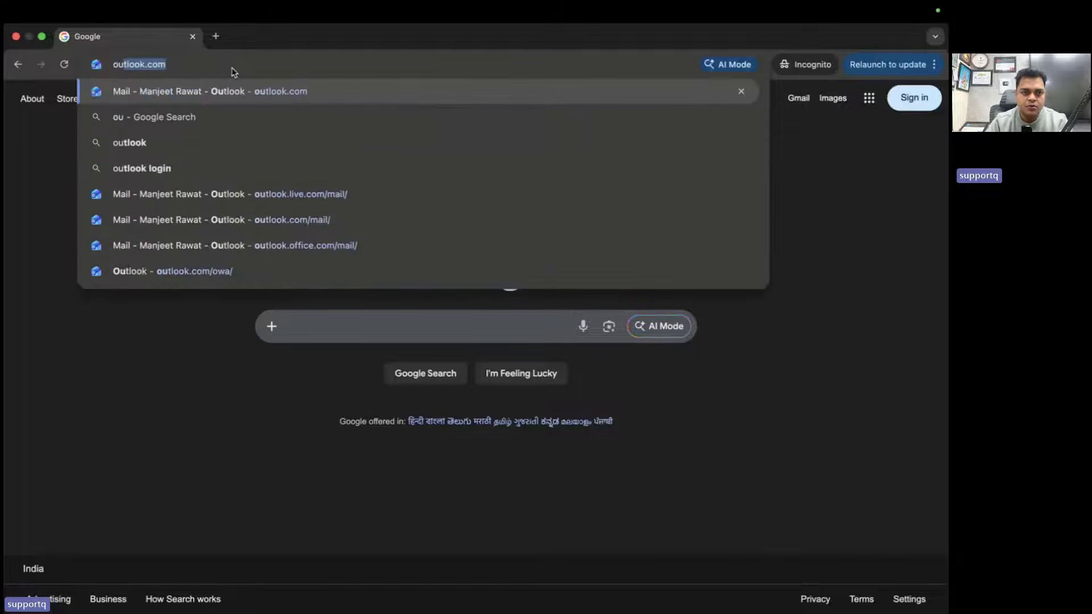
key(Return)
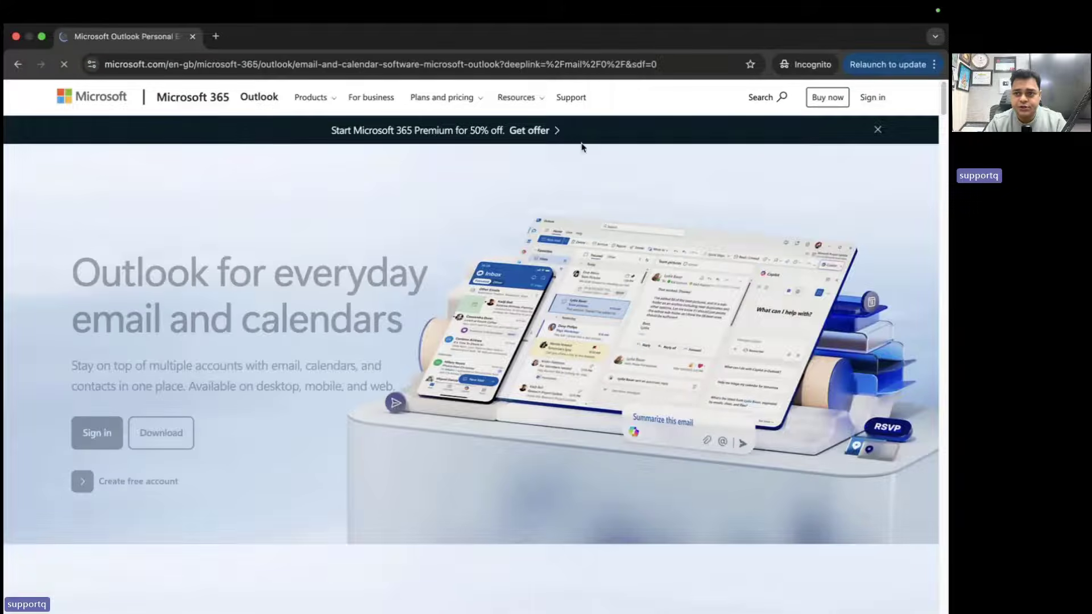
Start the Outlook sign-in with the work account name, then switch to the Company Portal space
click(873, 97)
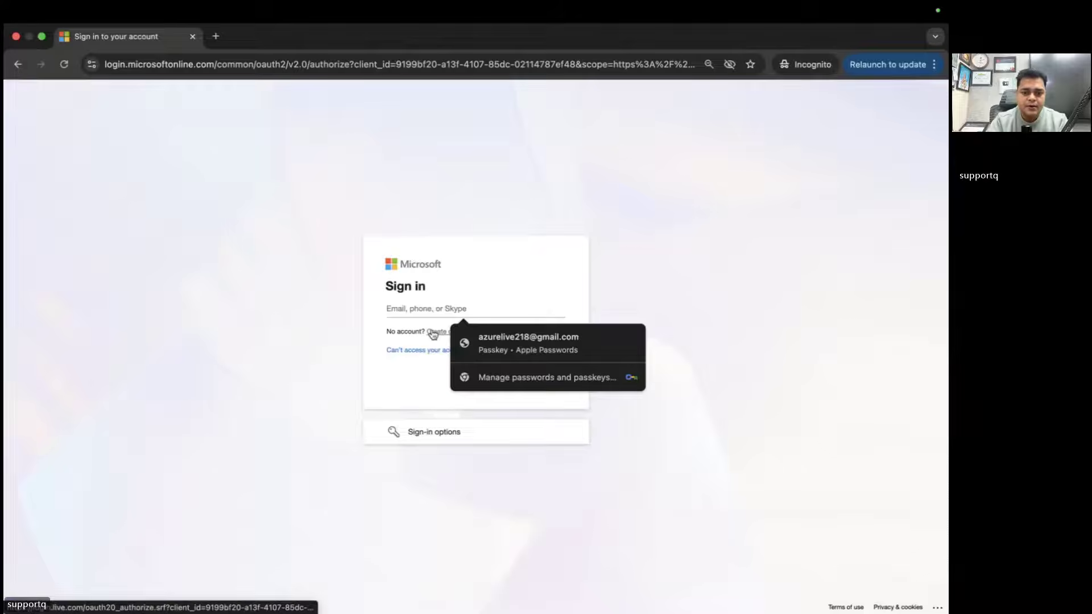
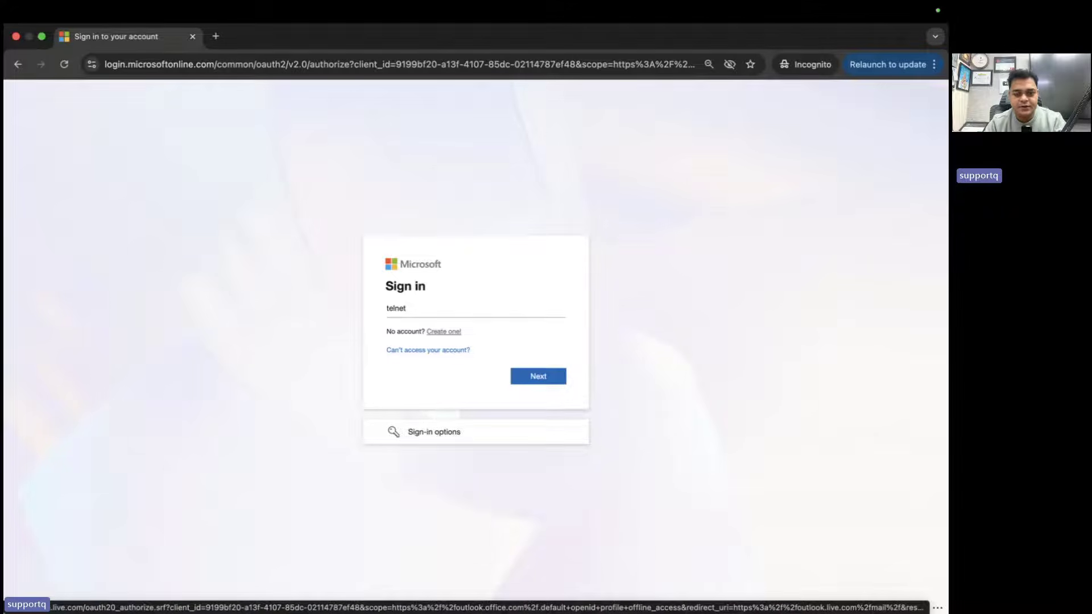
key(ctrl+Right)
key(ctrl+Right)
key(ctrl+Left)
key(ctrl+Left)
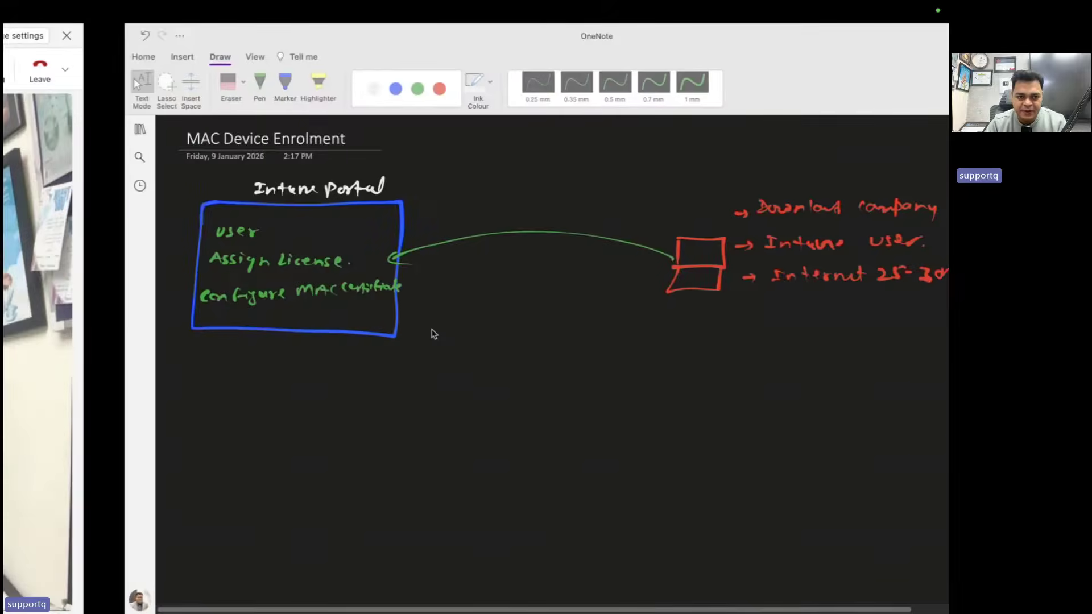
key(ctrl+Left)
key(ctrl+Left)
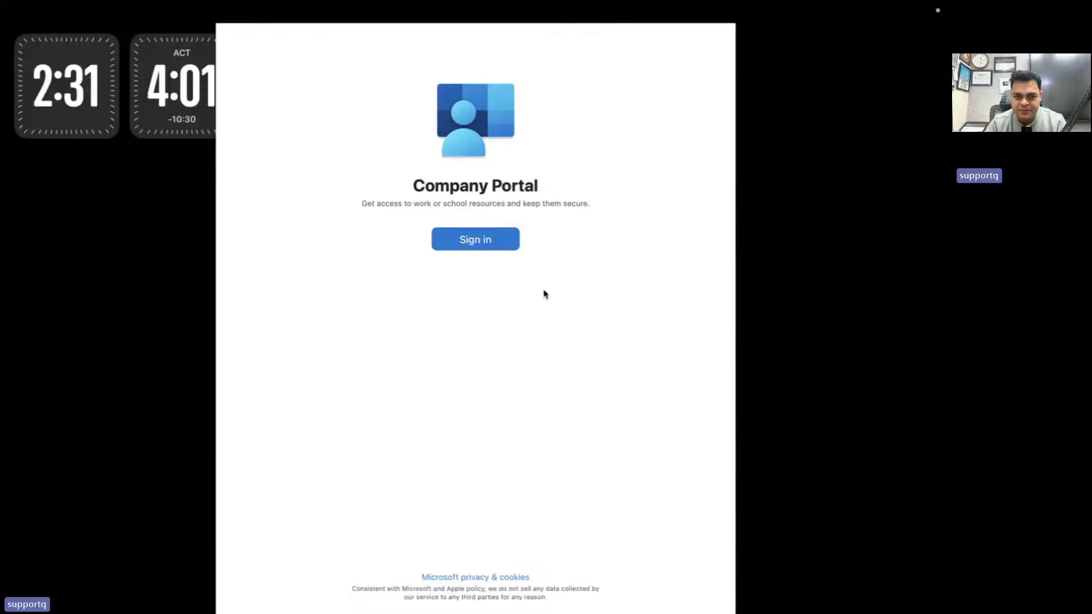
Sign in to Company Portal as another account using the work e-mail and password, reaching Set up TMC access
click(488, 238)
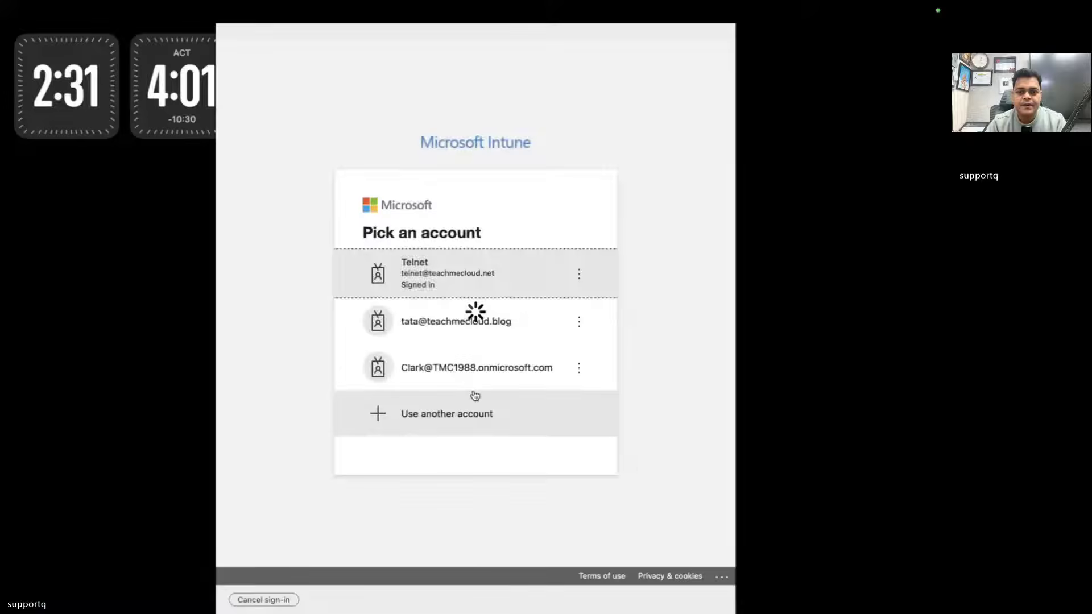
click(465, 424)
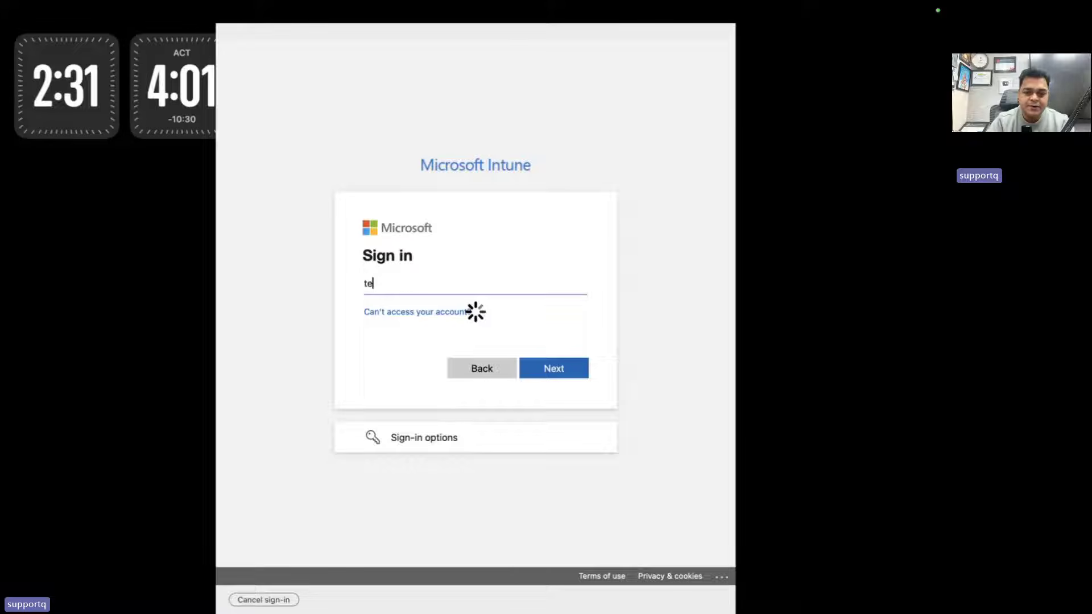
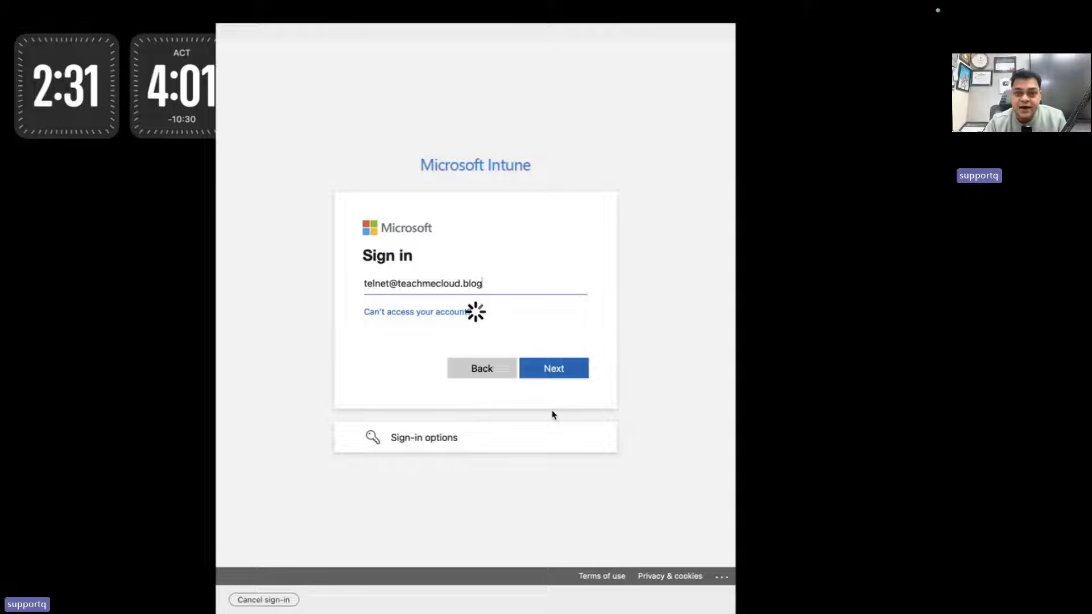
click(562, 371)
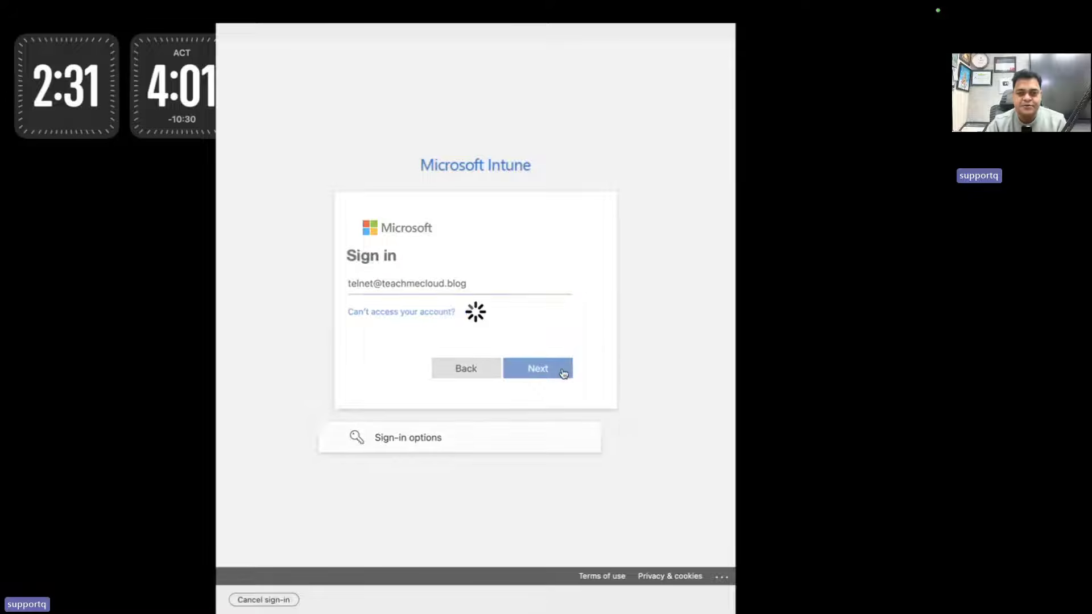
text(****)
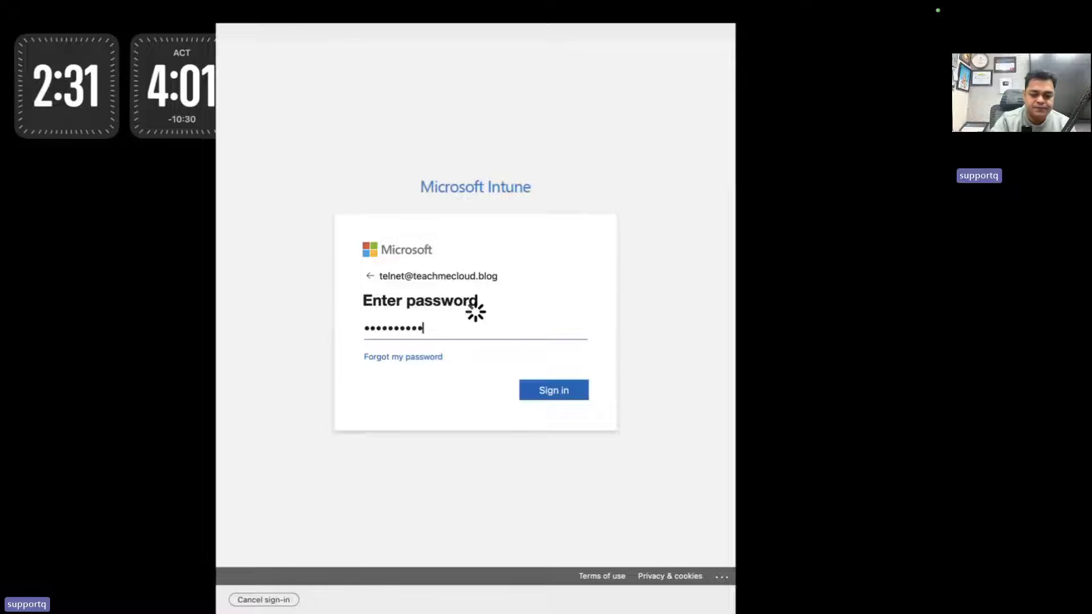
key(Return)
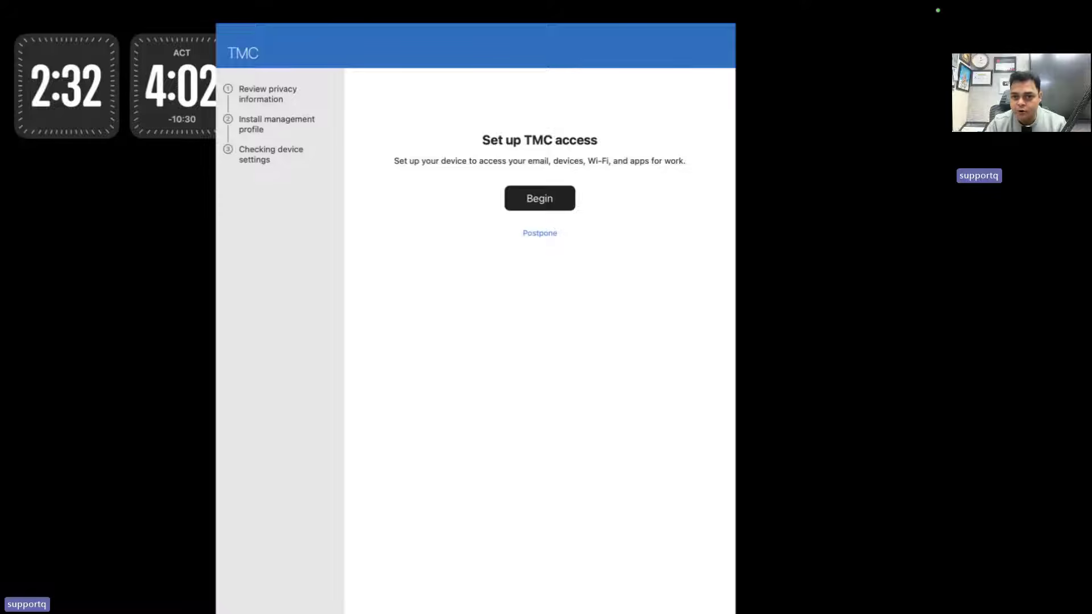
Begin Company Portal setup, accept the privacy information, and retry after the couldn't-add-device error
click(559, 205)
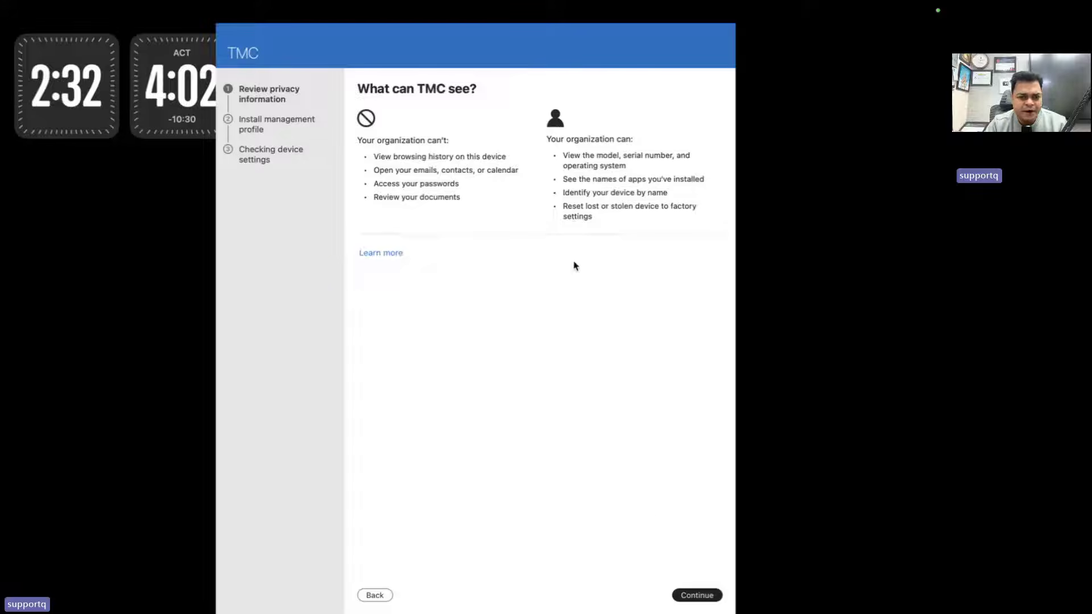
click(689, 596)
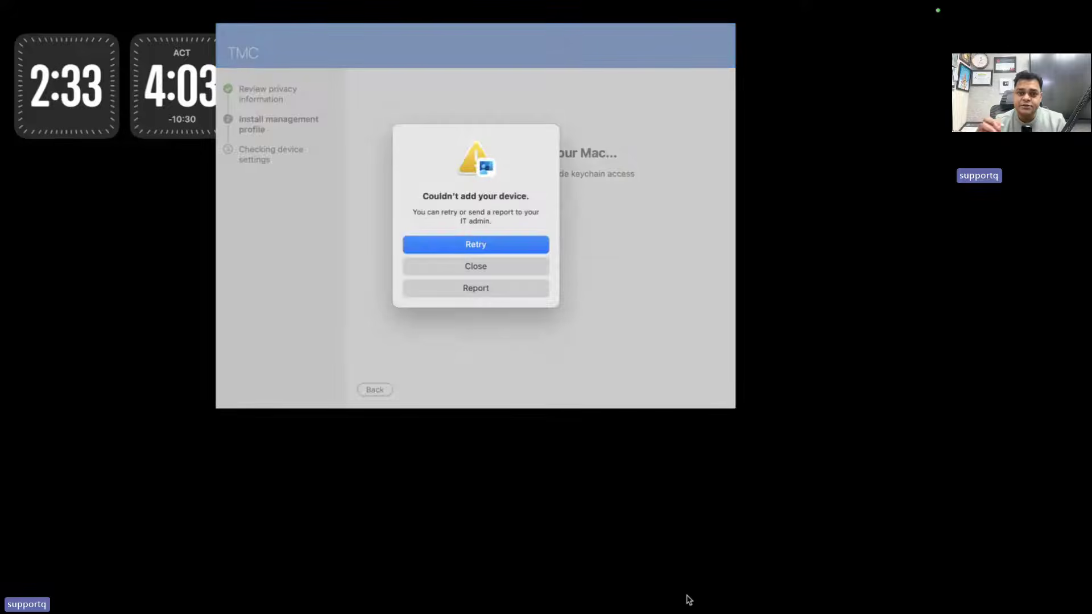
click(502, 246)
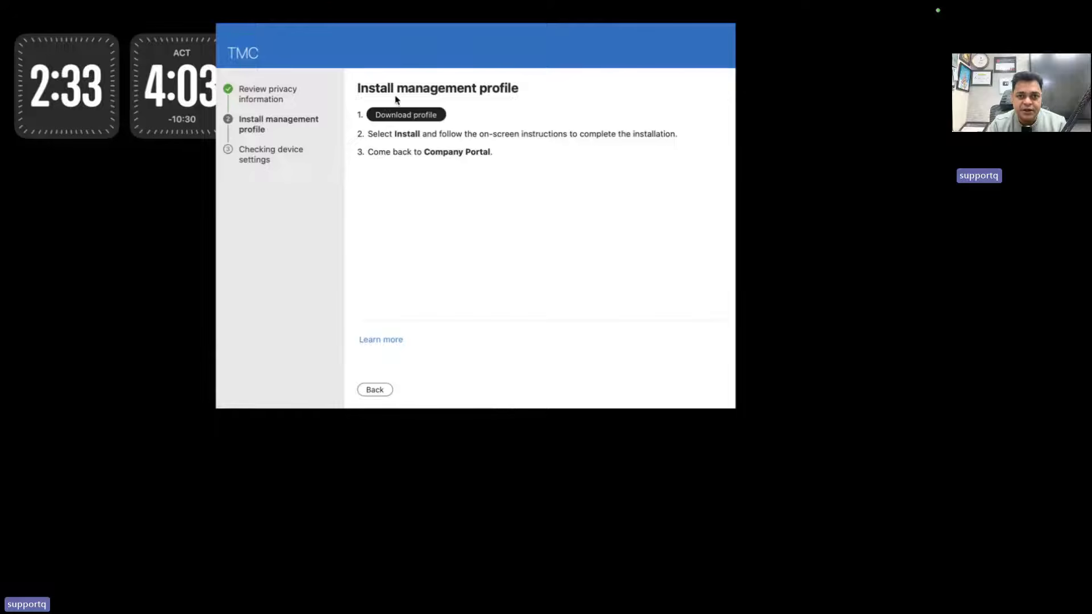
Download the management profile, retrying until the repeated device errors clear
click(406, 118)
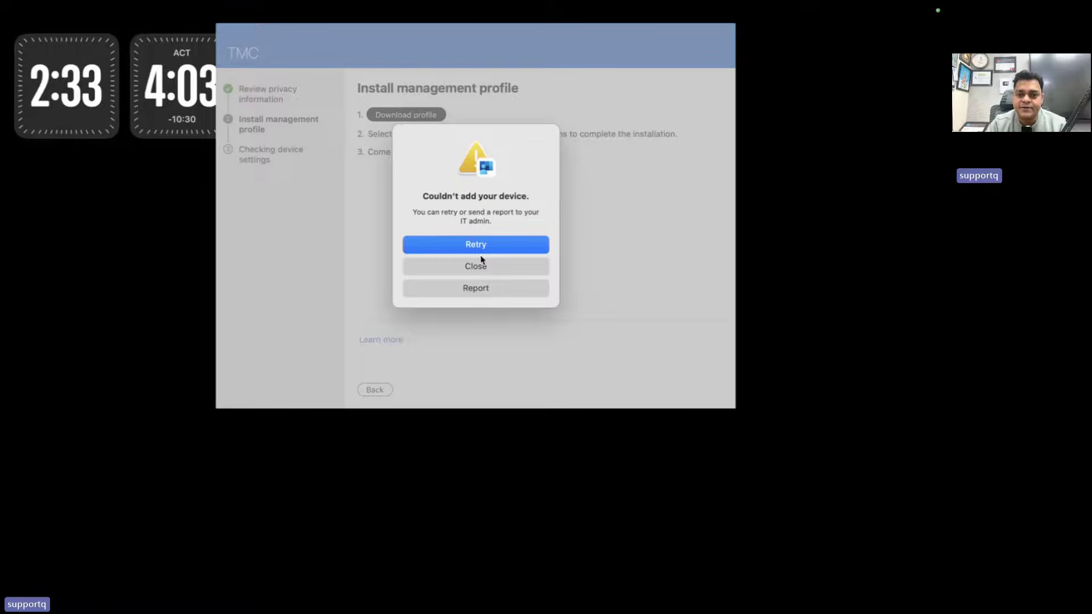
click(480, 251)
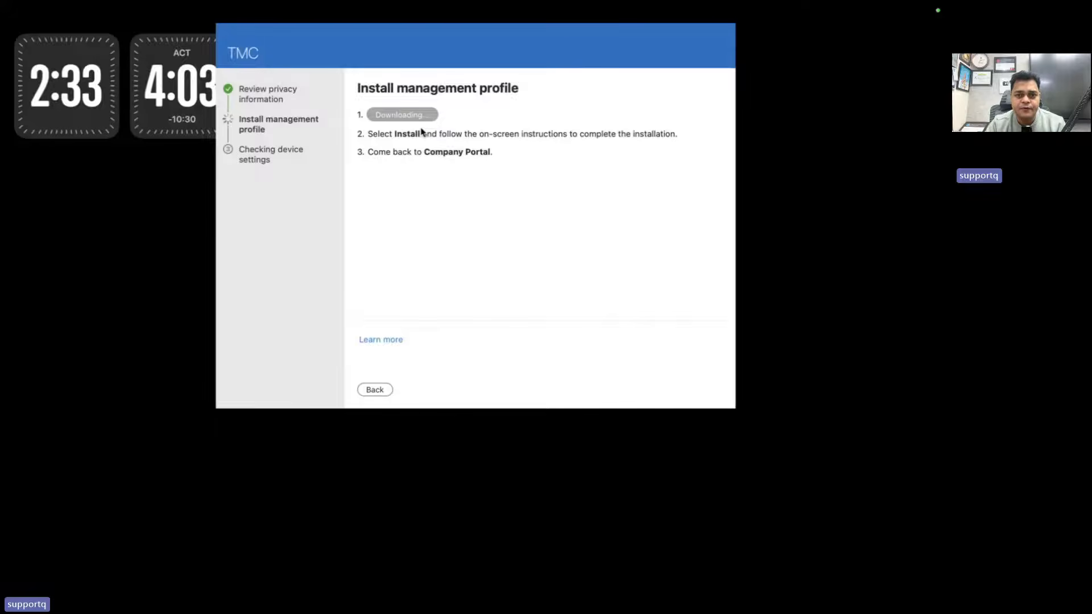
click(482, 249)
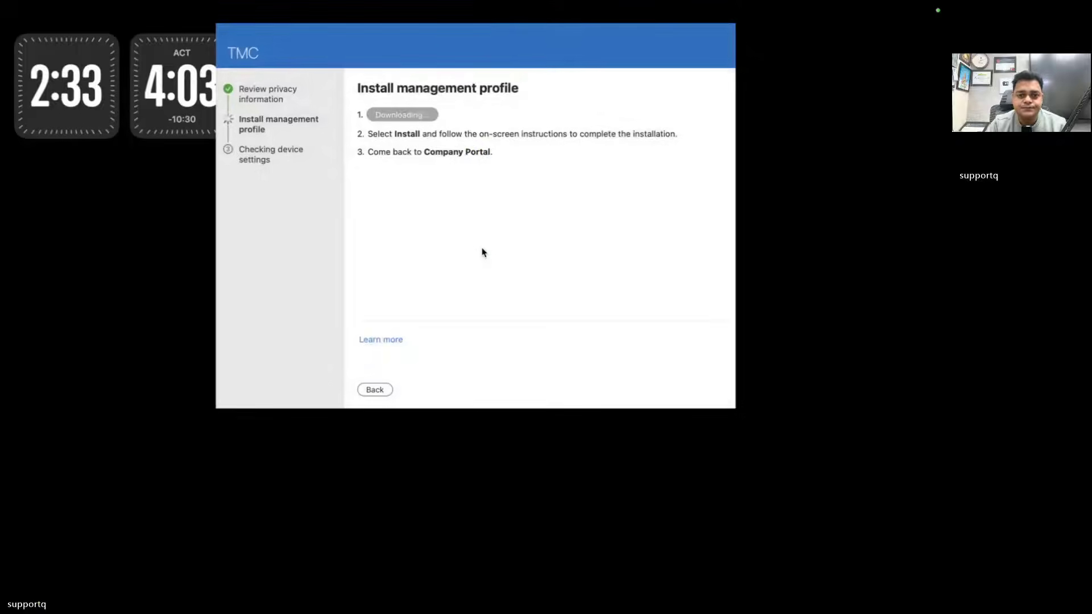
click(482, 249)
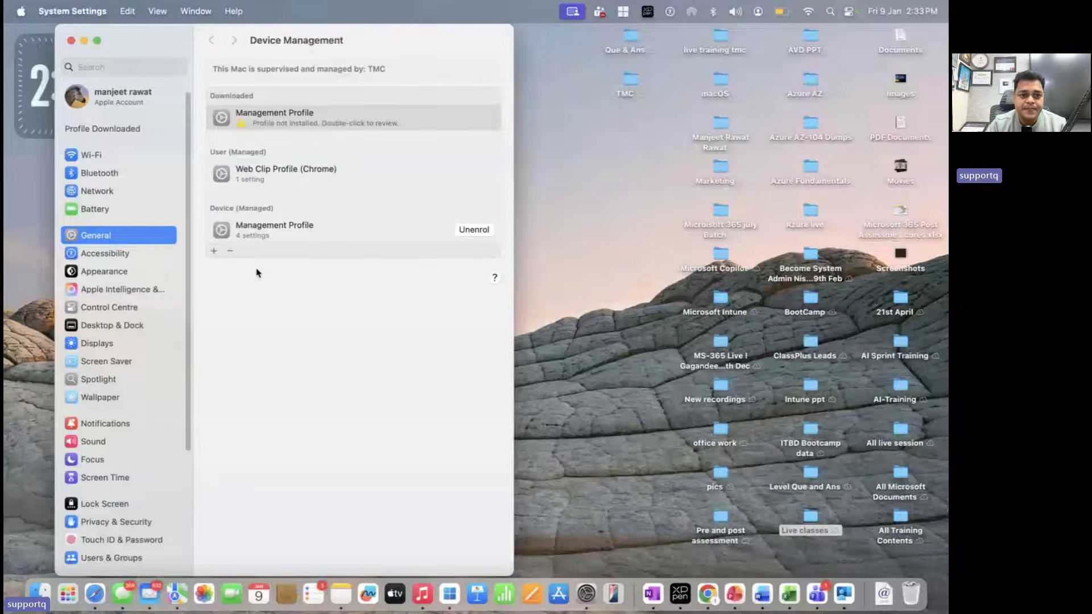
Unenrol the Mac from the Device (Managed) Management Profile, confirming removal with the administrator password
click(291, 241)
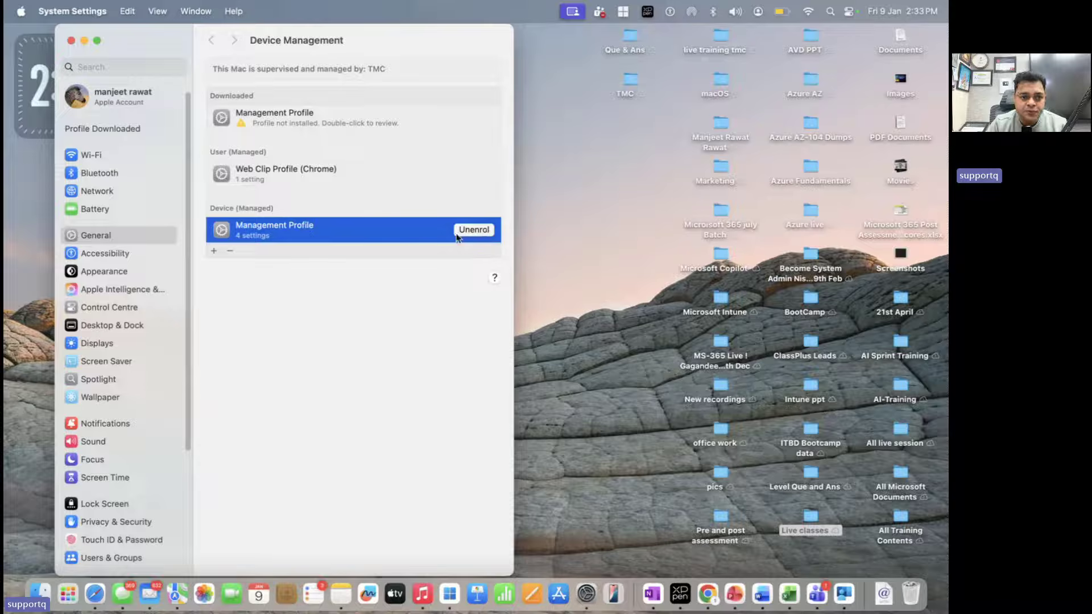
click(458, 230)
click(316, 359)
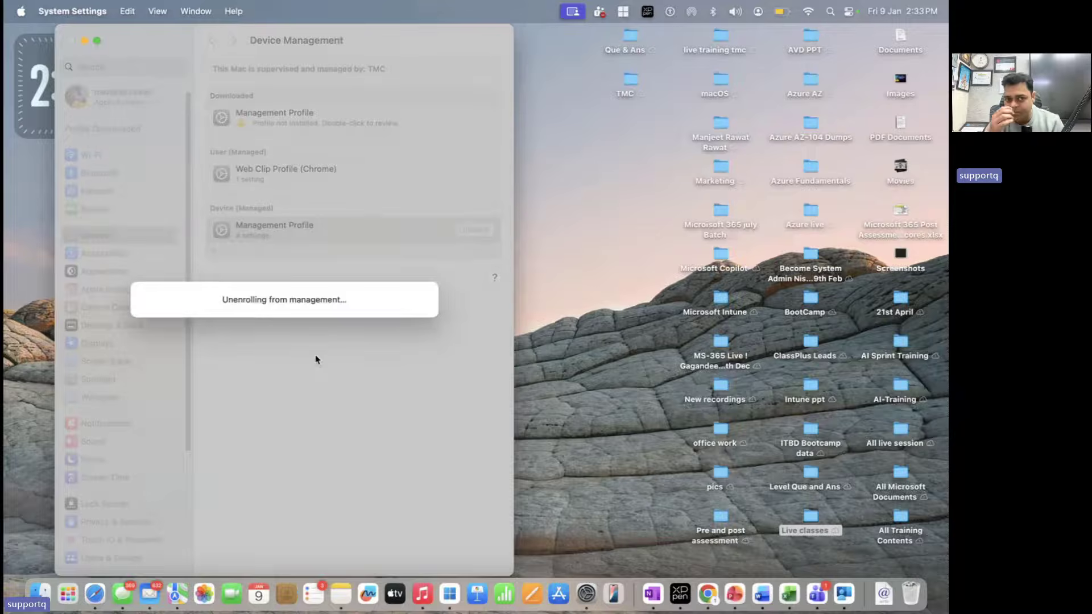
text(********)
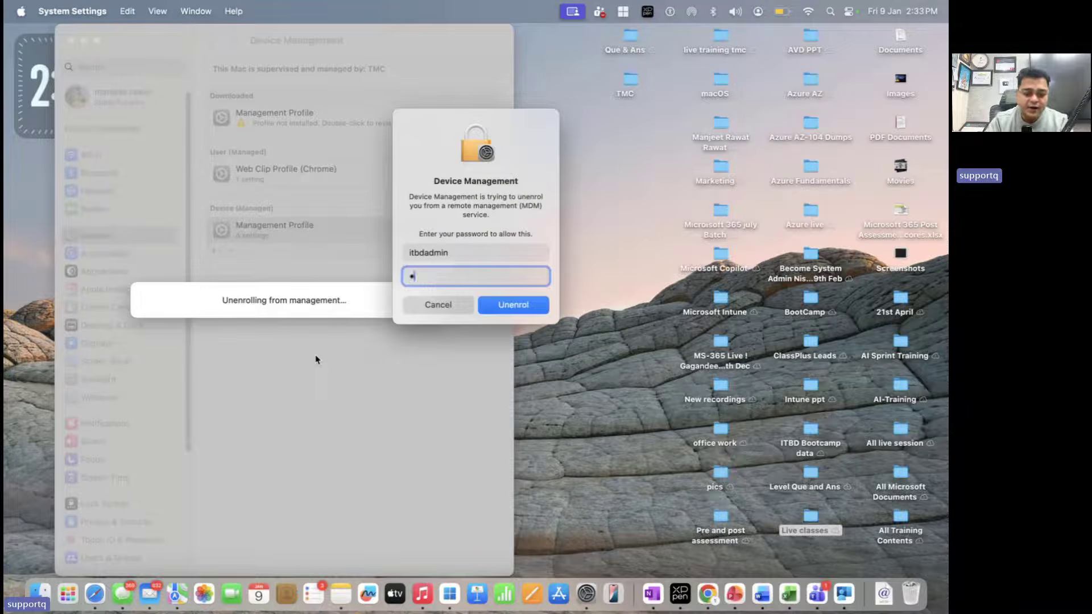
text(*****)
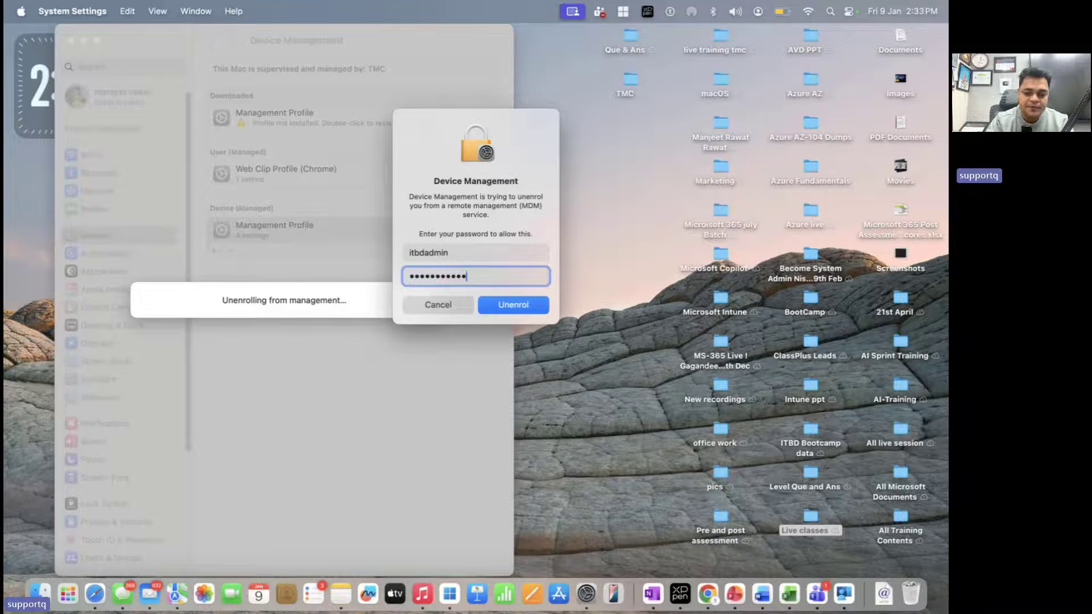
key(Return)
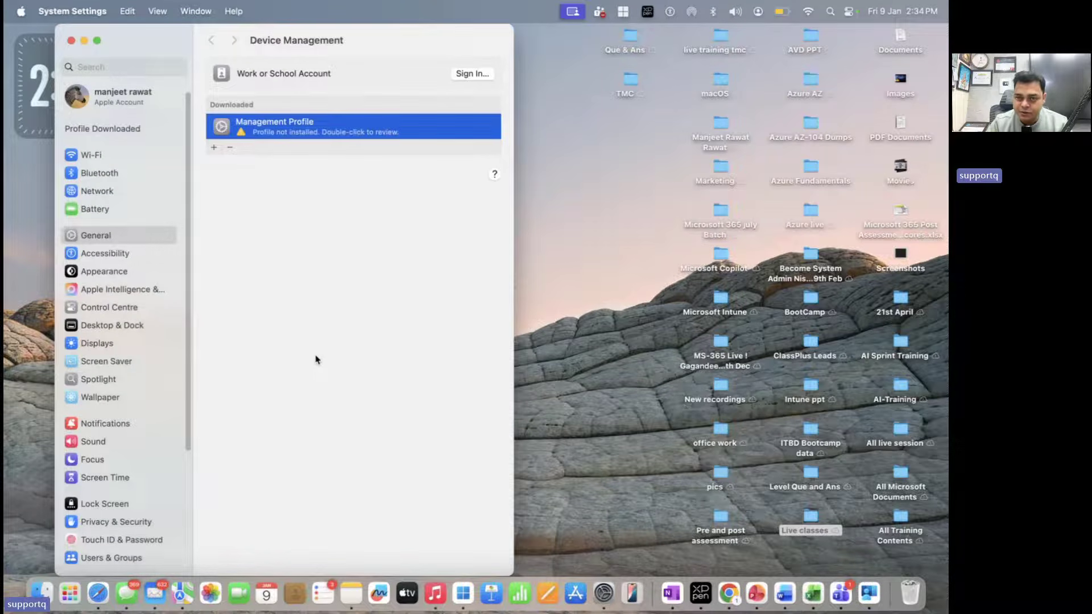
Install the downloaded Management Profile and approve MDM enrolment with the administrator password
double_click(303, 127)
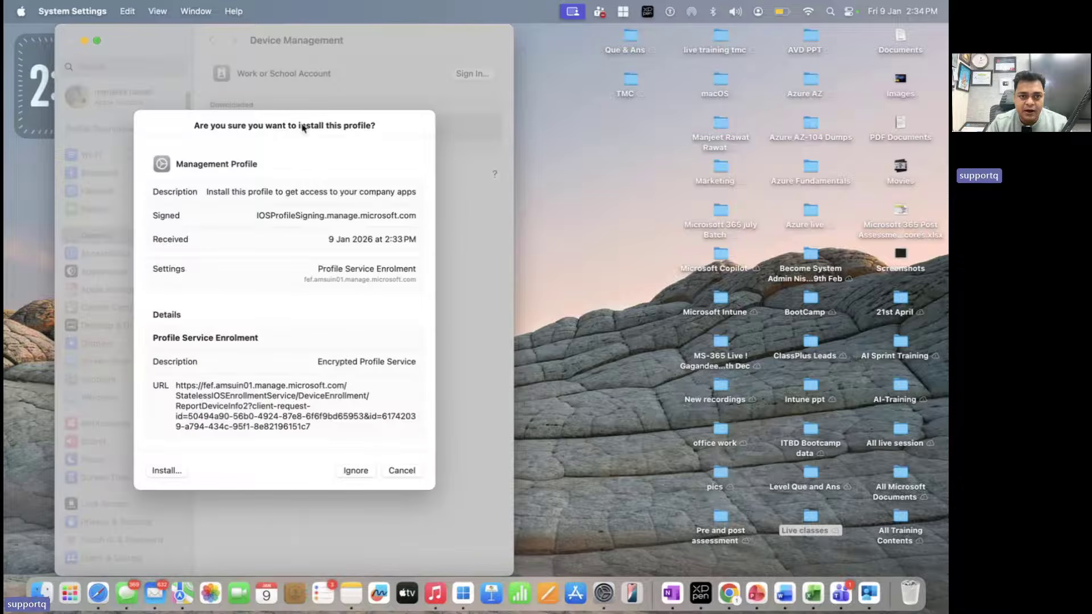
click(172, 474)
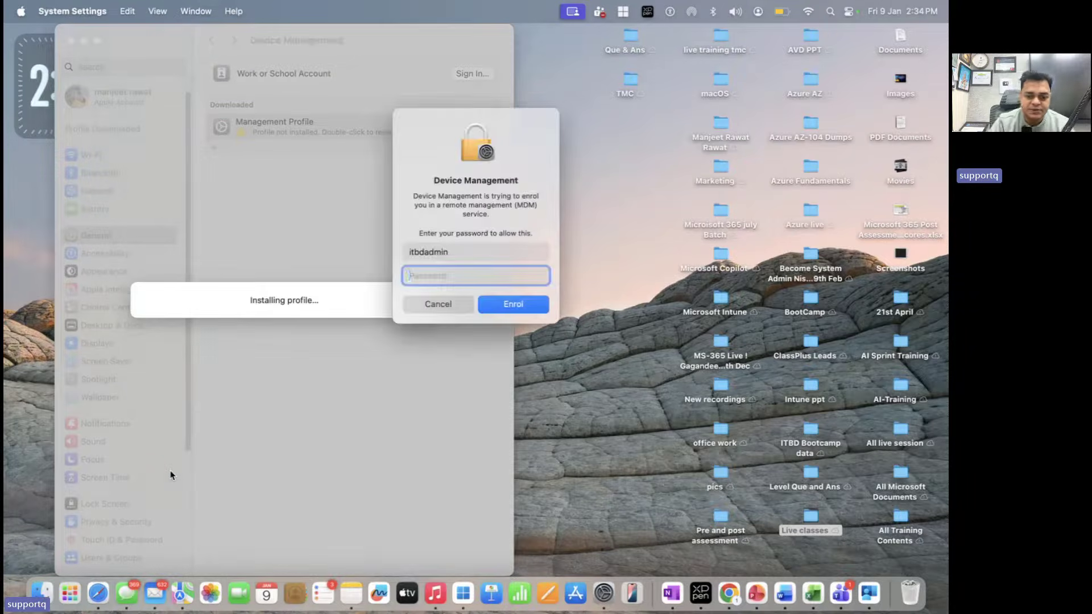
text(•••••••)
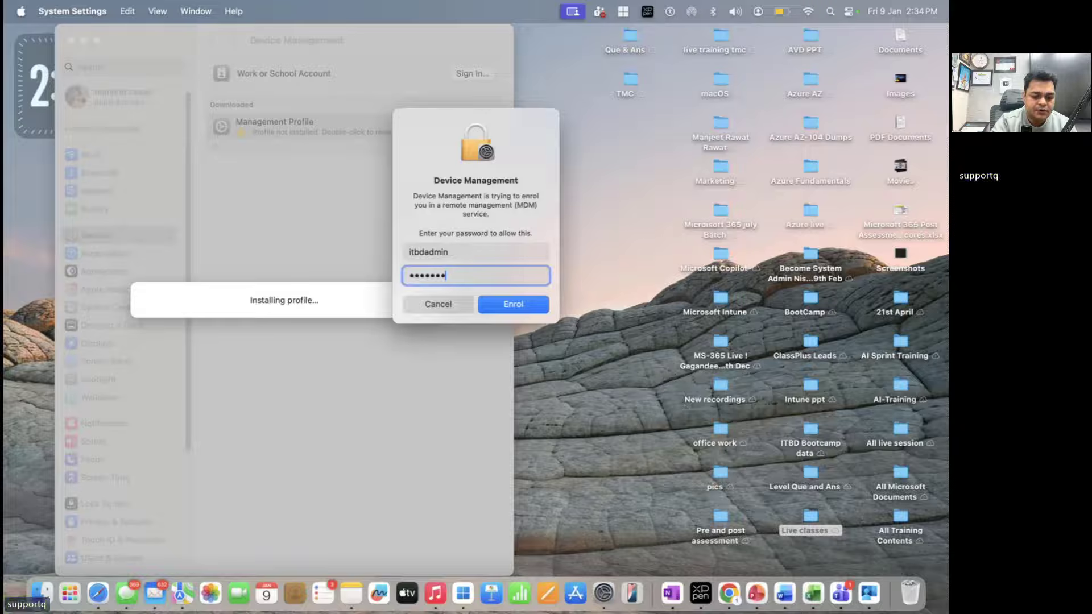
text(••••)
key(Return)
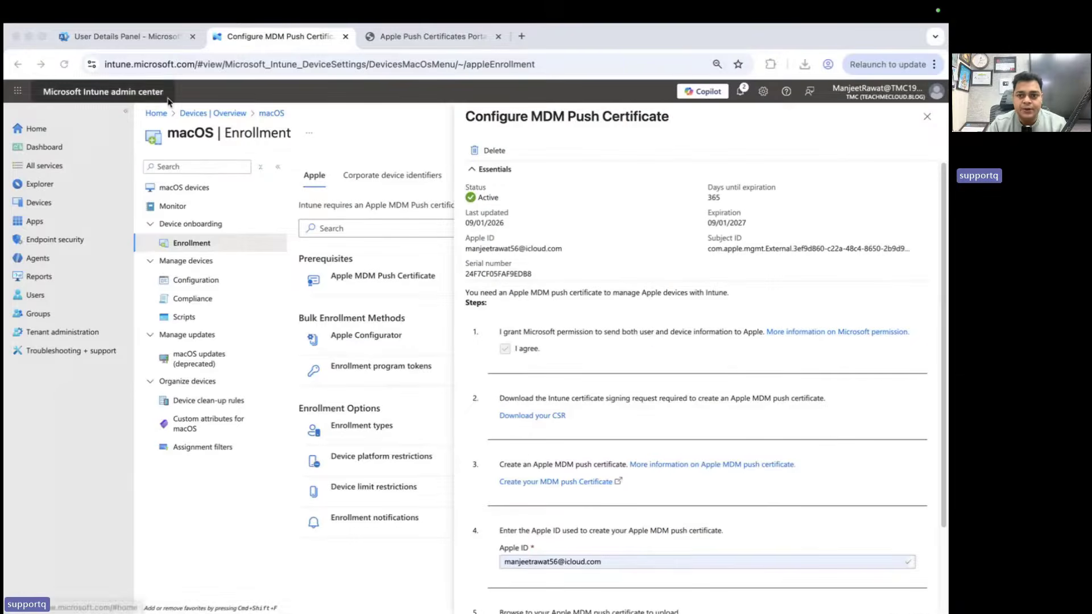
Close the MDM push certificate details and reload the Devices overview page
click(927, 117)
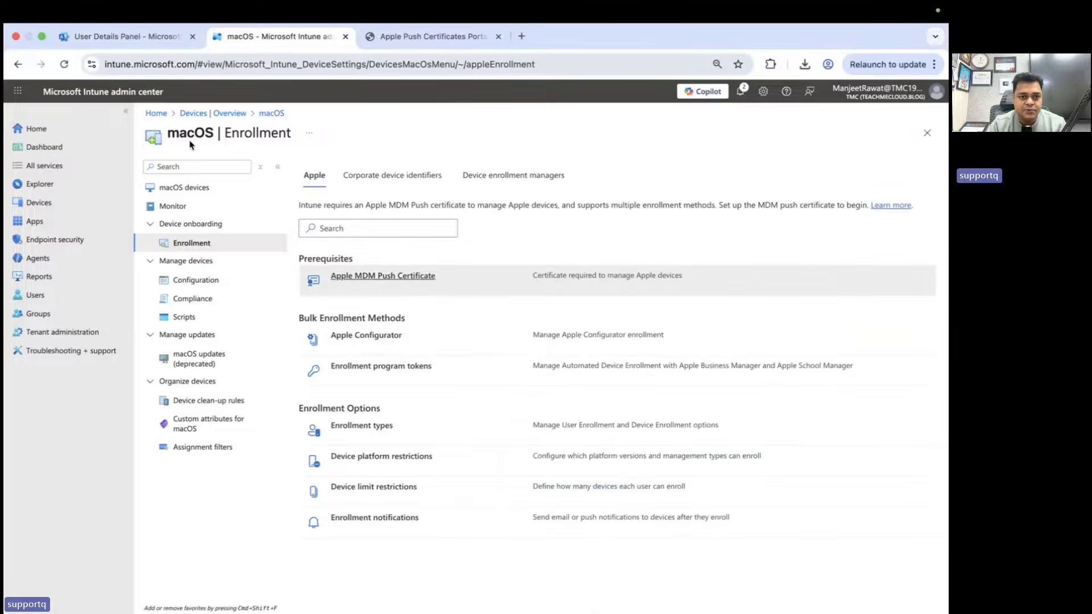
click(223, 114)
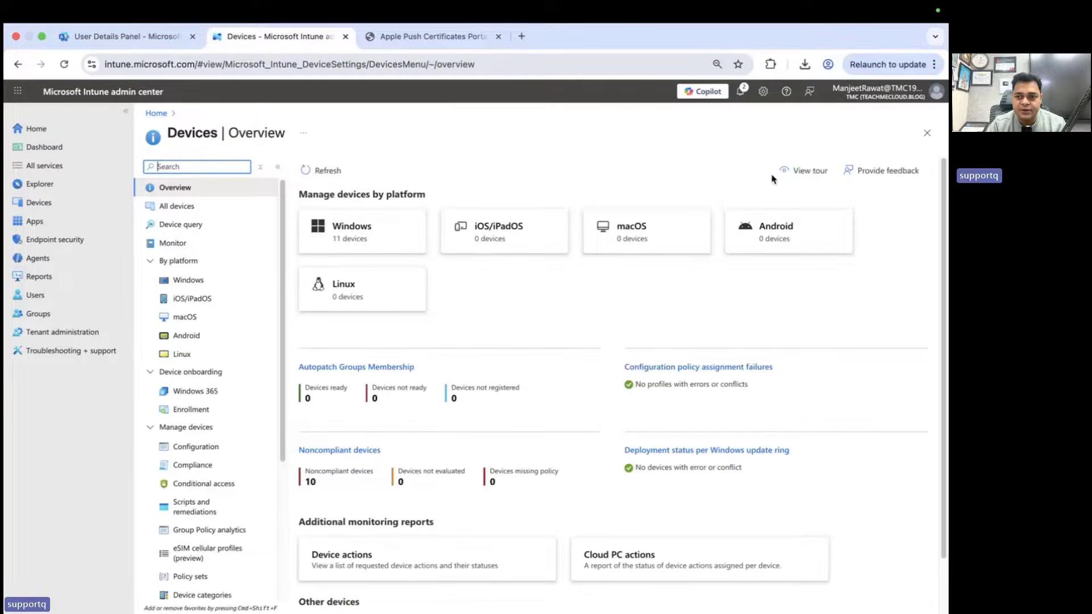
click(67, 66)
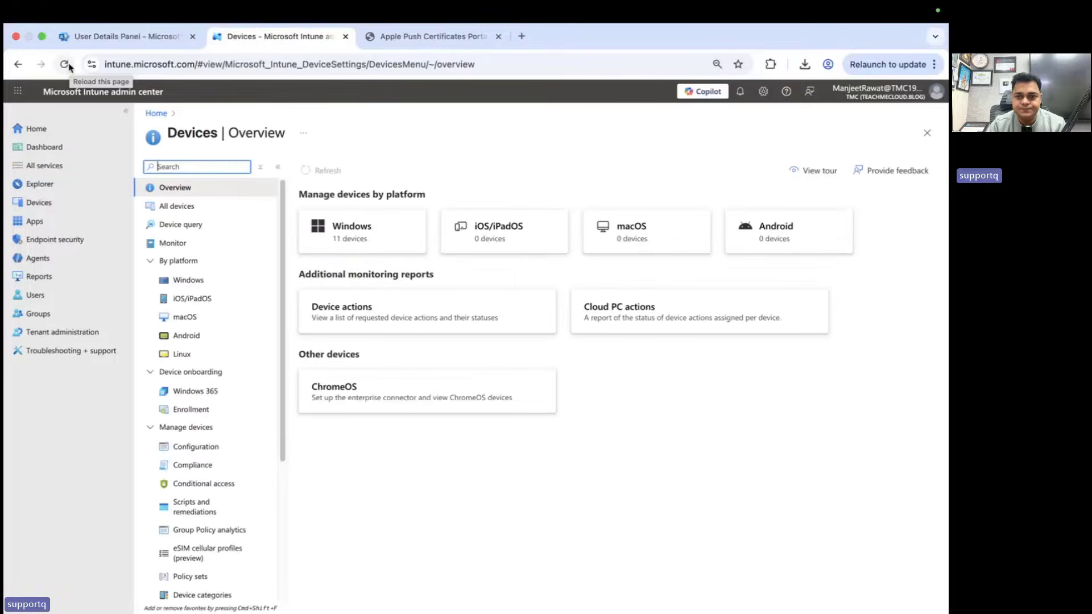
Check the macOS devices list twice for the Mac, then return home to the Devices overview
click(663, 230)
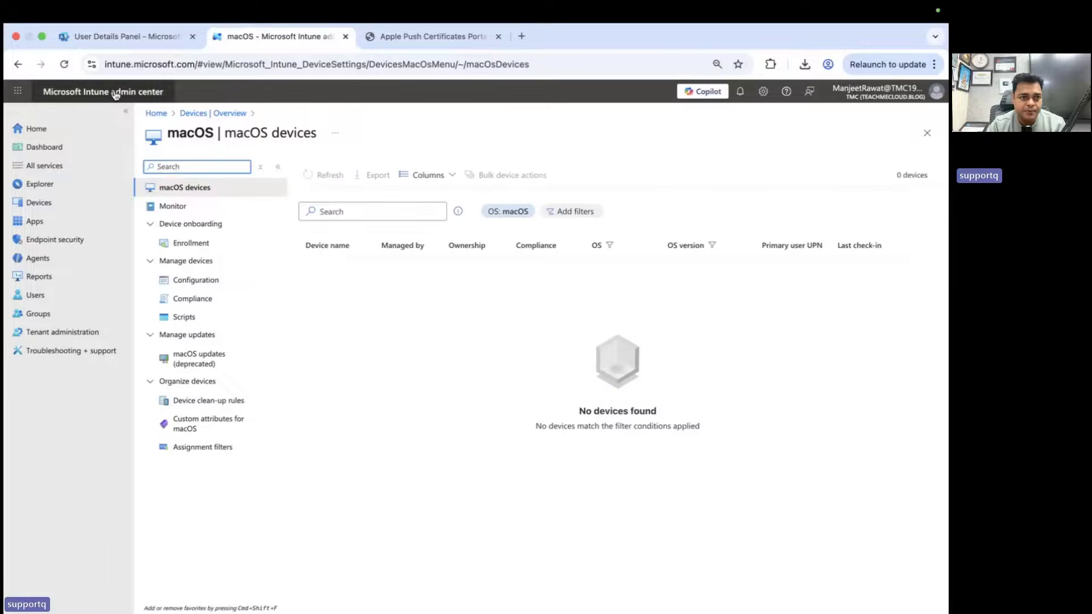
click(64, 65)
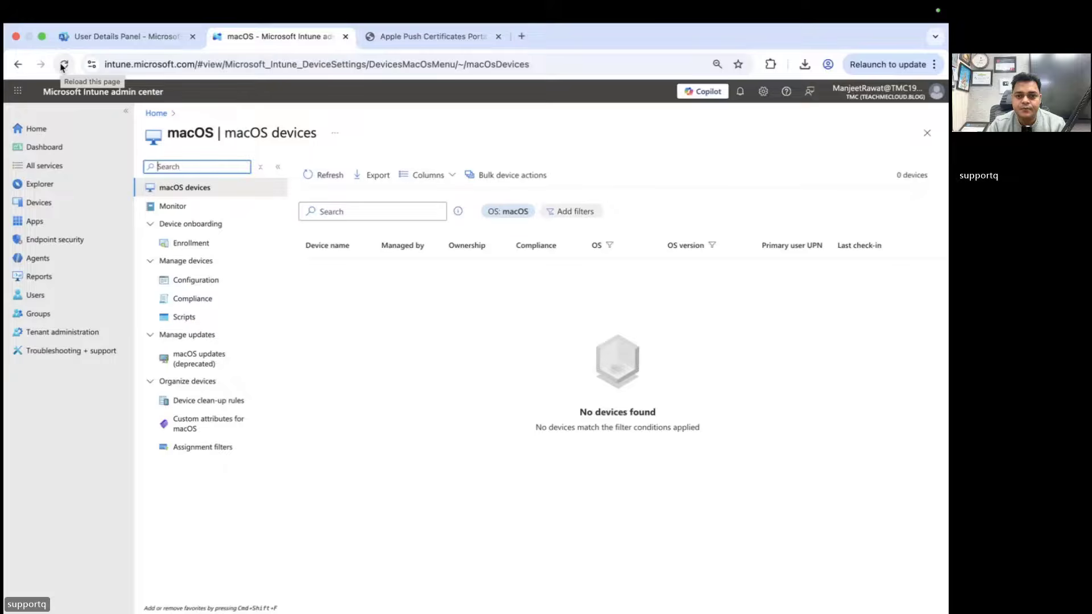
click(64, 65)
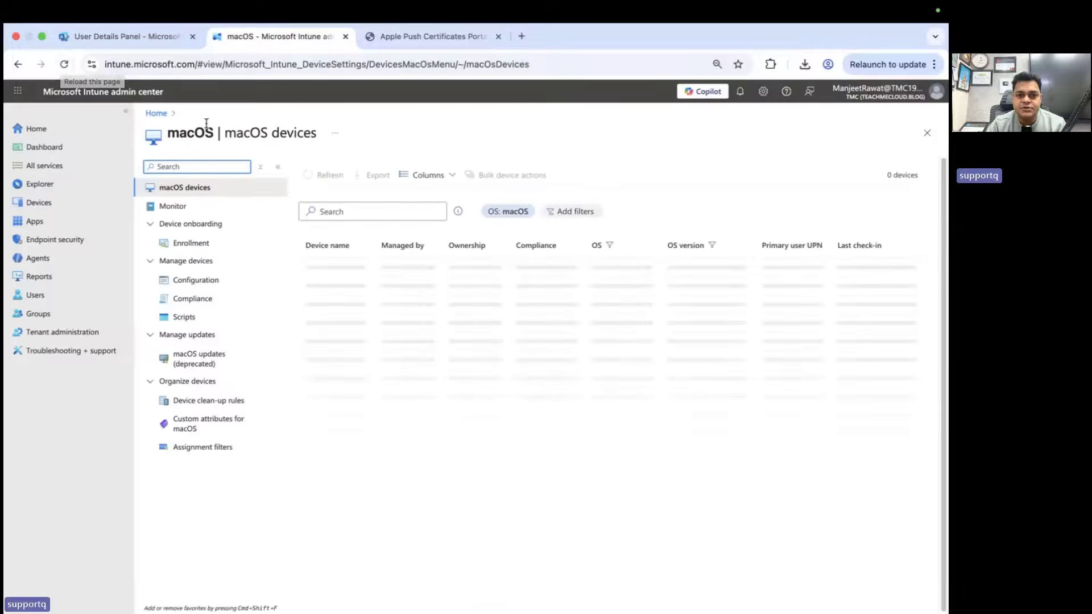
click(154, 115)
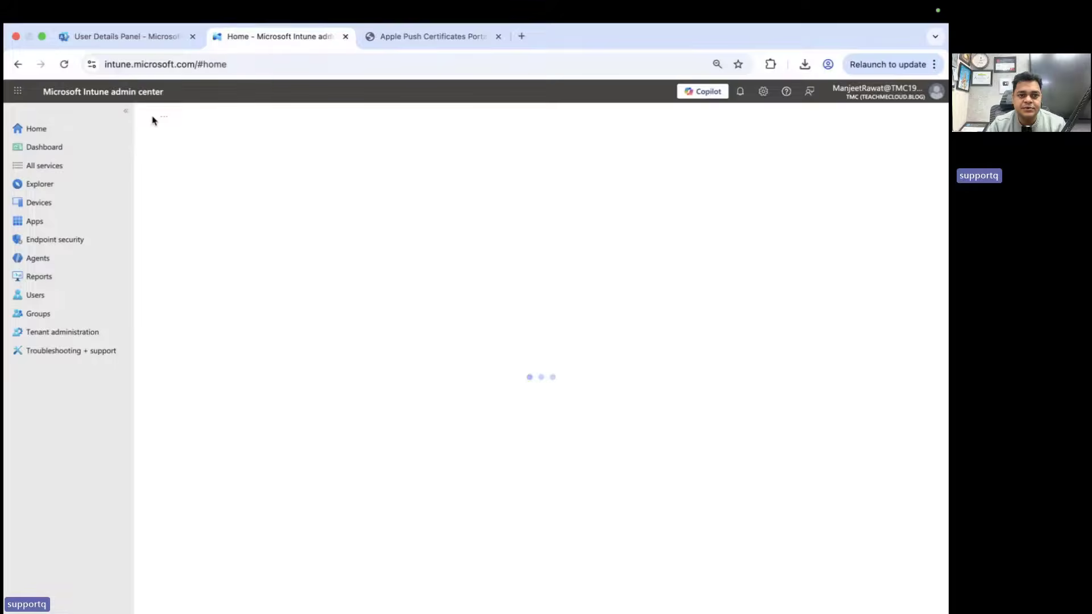
click(38, 203)
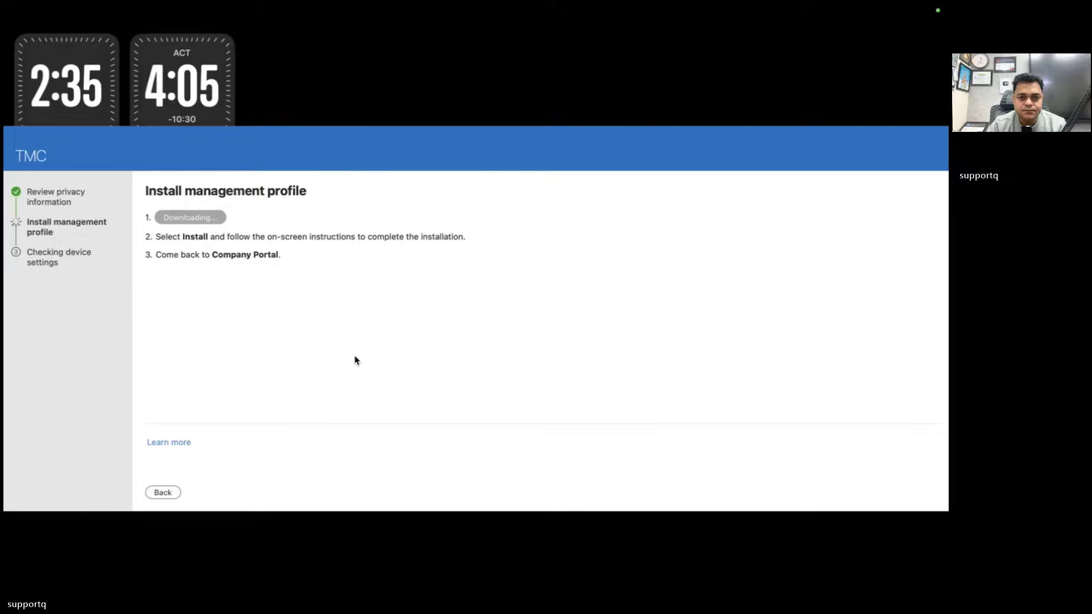
key(super+Tab)
click(324, 171)
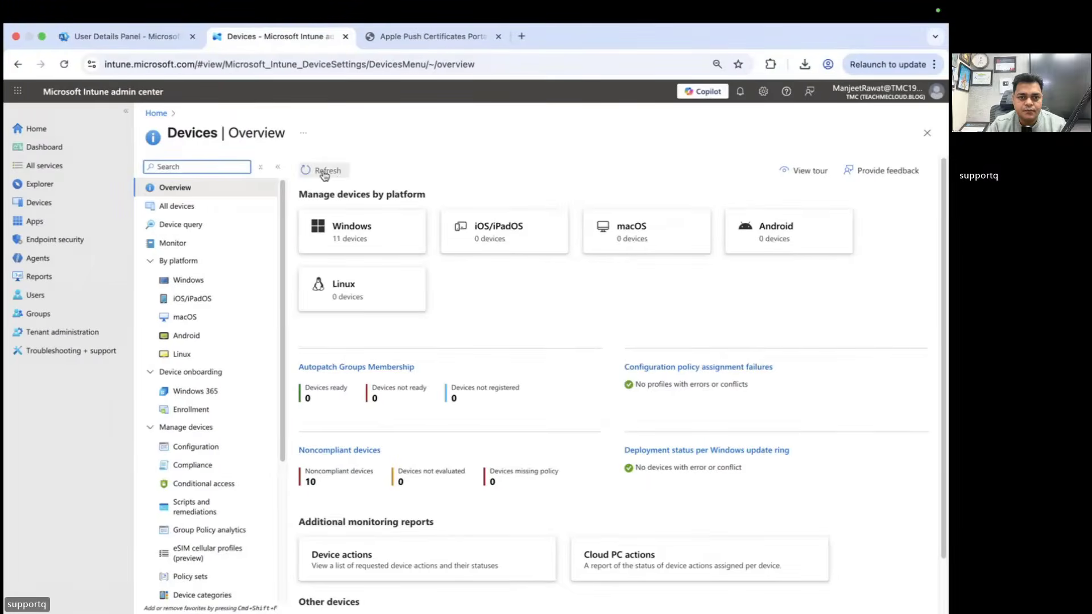
click(64, 65)
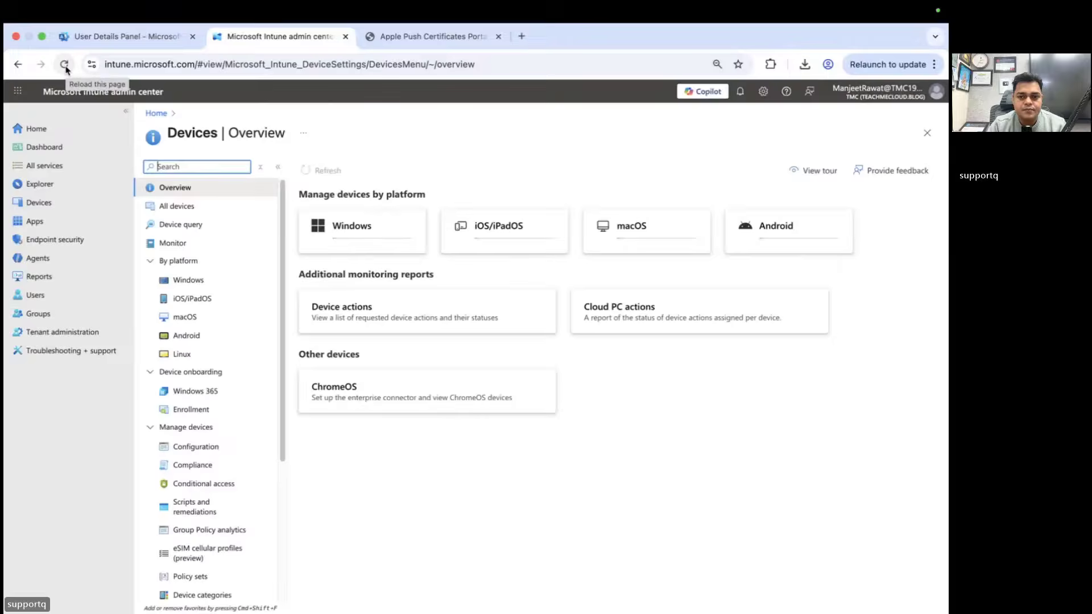
click(64, 65)
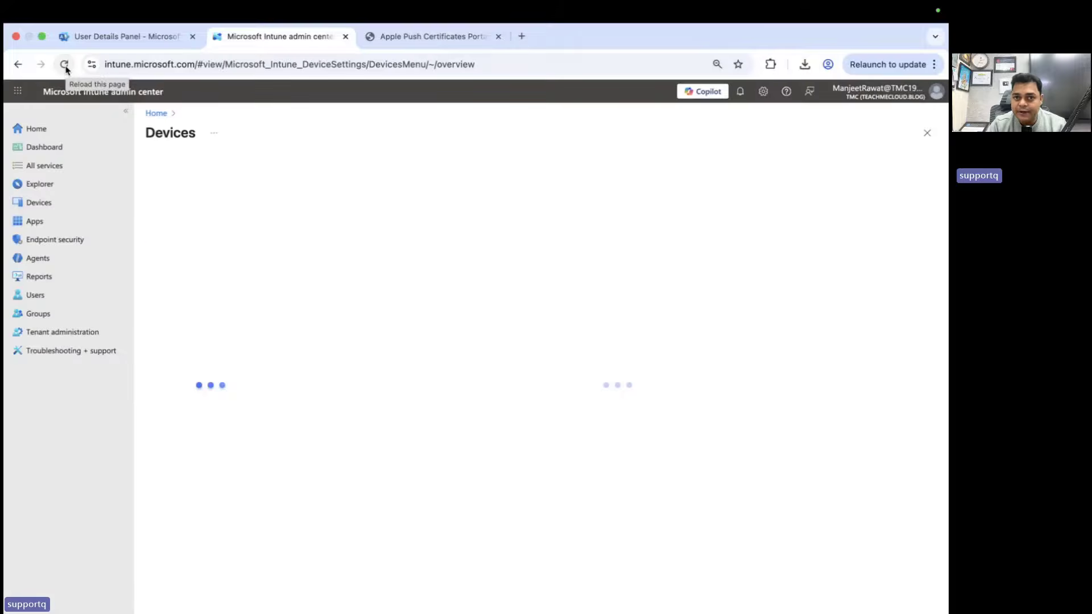
click(65, 64)
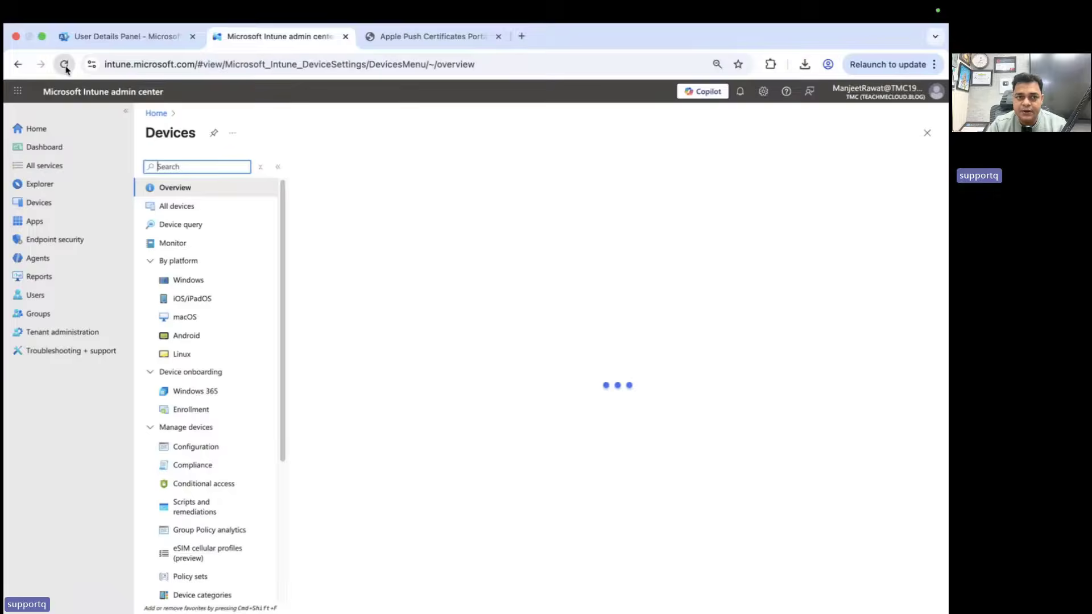
click(65, 67)
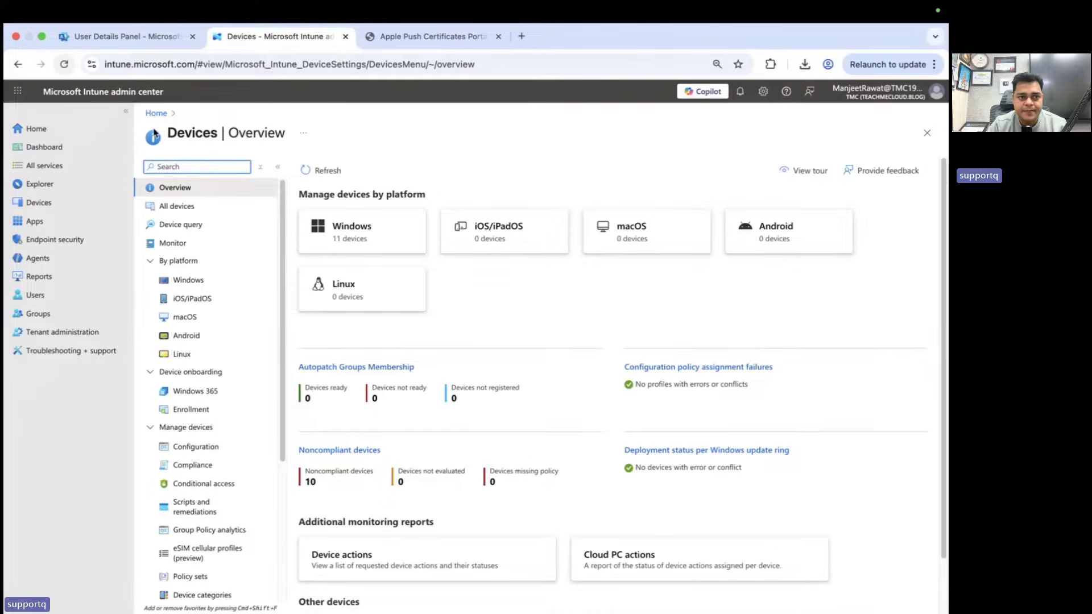
click(66, 65)
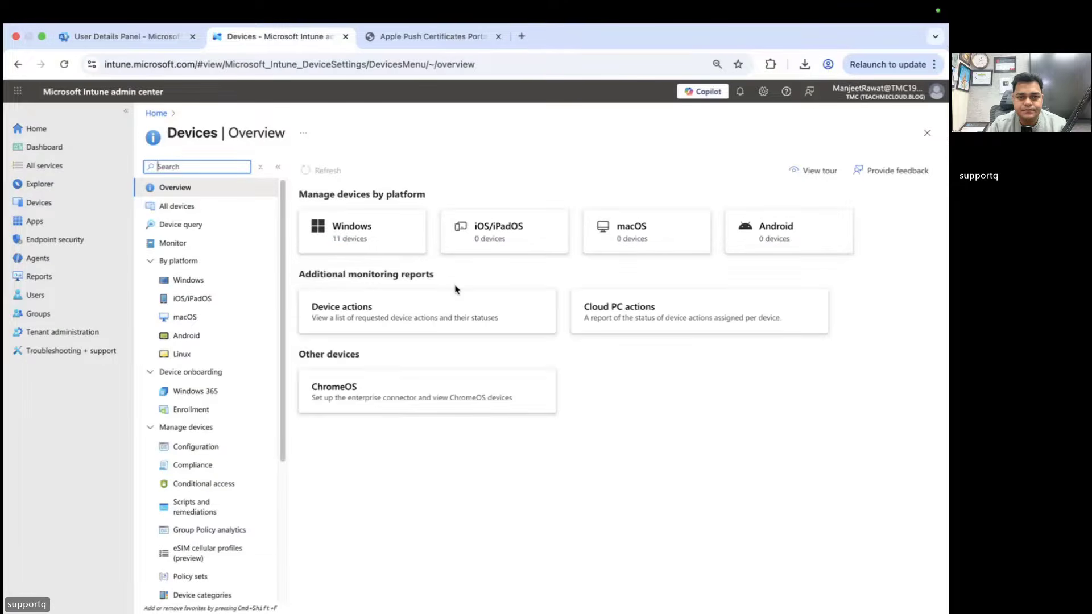
click(64, 65)
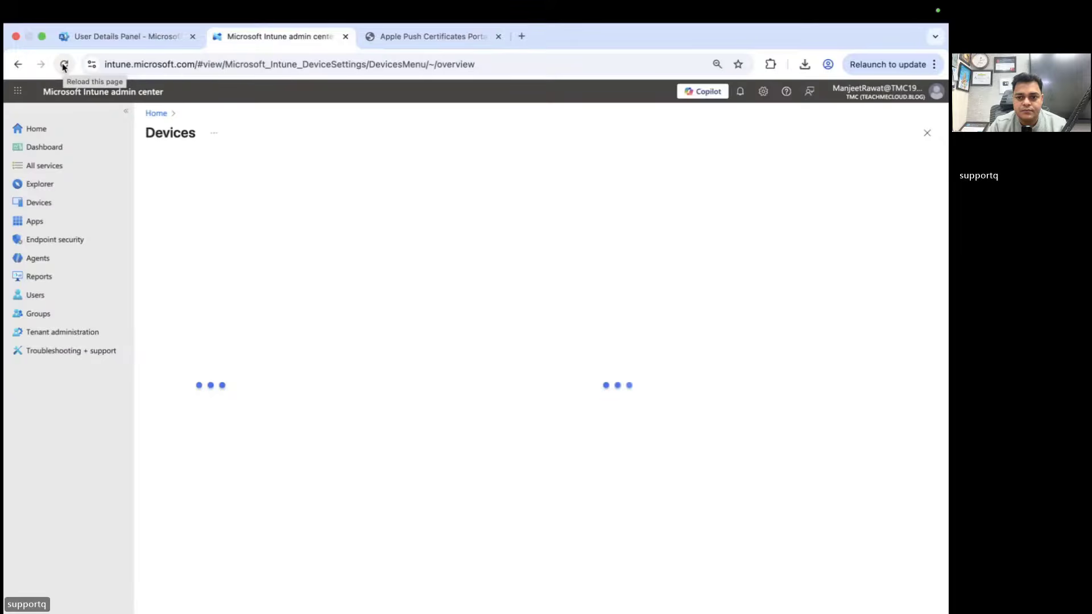
click(64, 64)
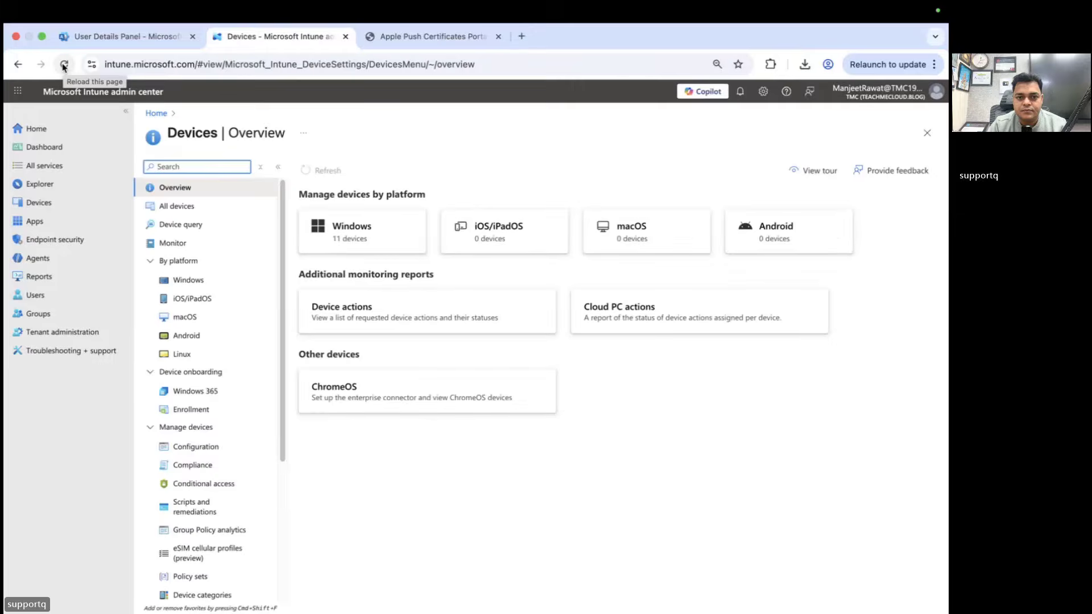
click(64, 65)
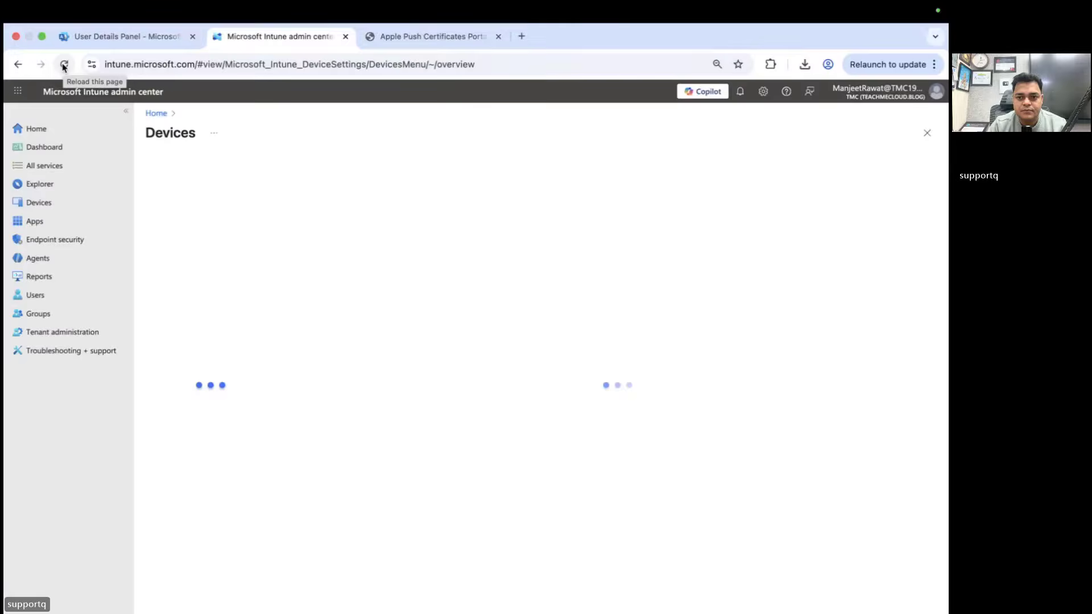
click(64, 65)
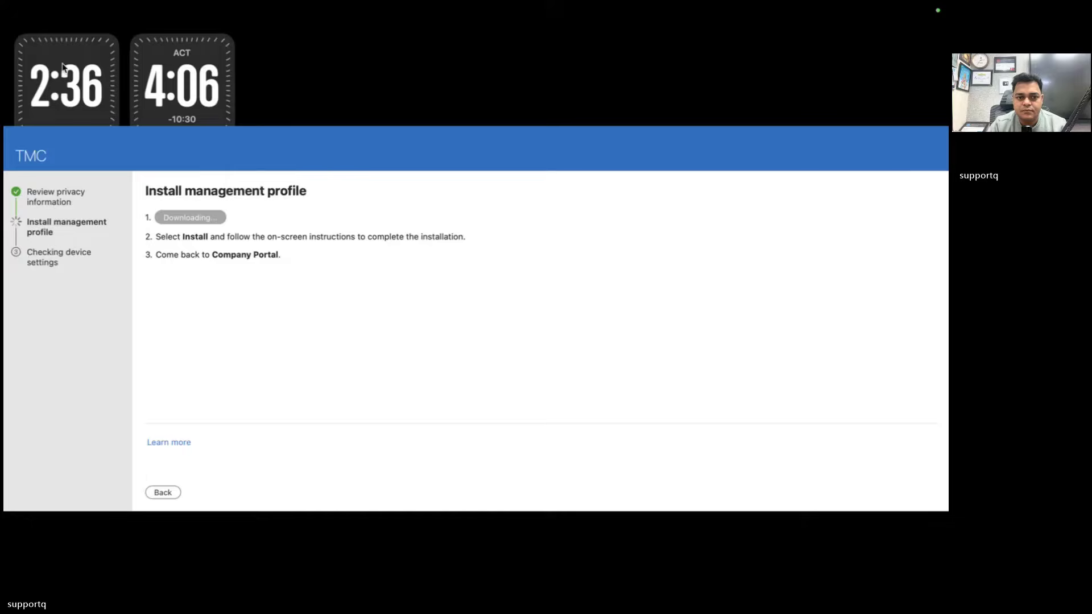
key(ctrl+Left)
key(ctrl+Right)
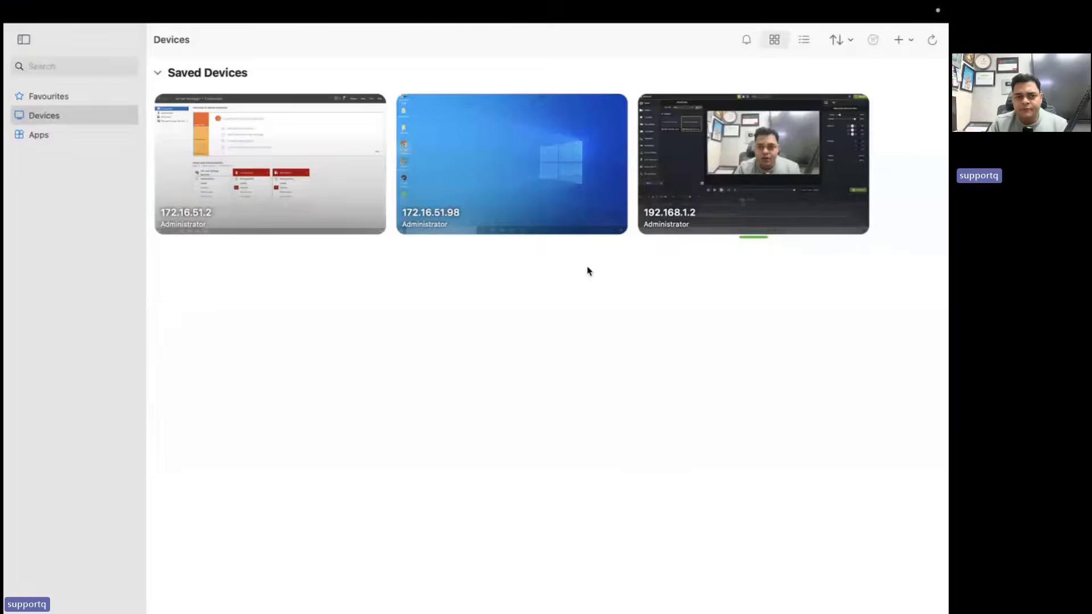
Show Company Portal's Training Macbook page as In compliance, highlighting its last checked date
key(ctrl+Left)
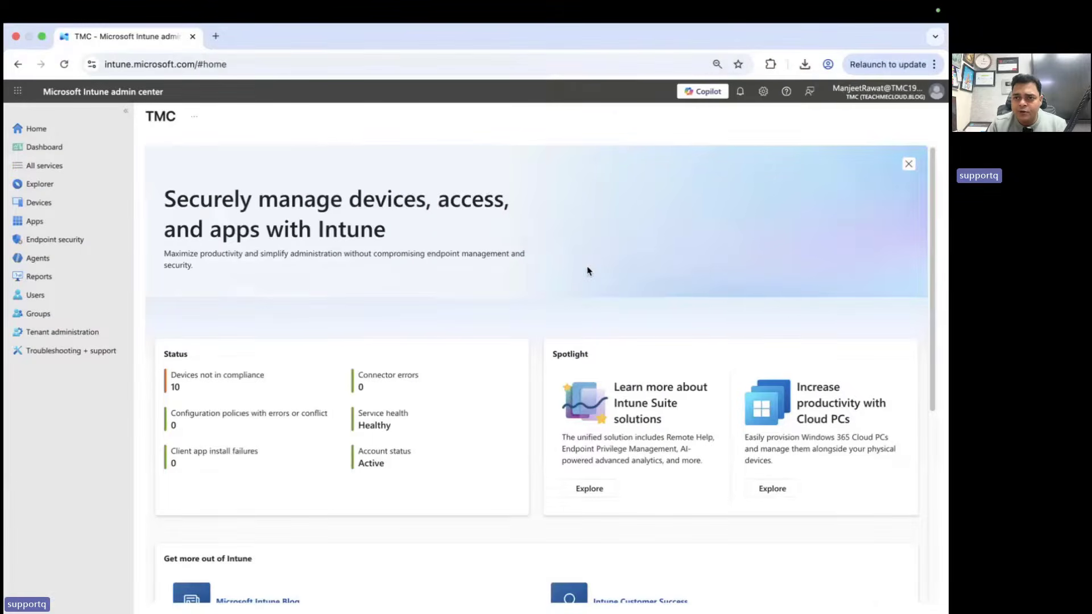
key(ctrl+Left)
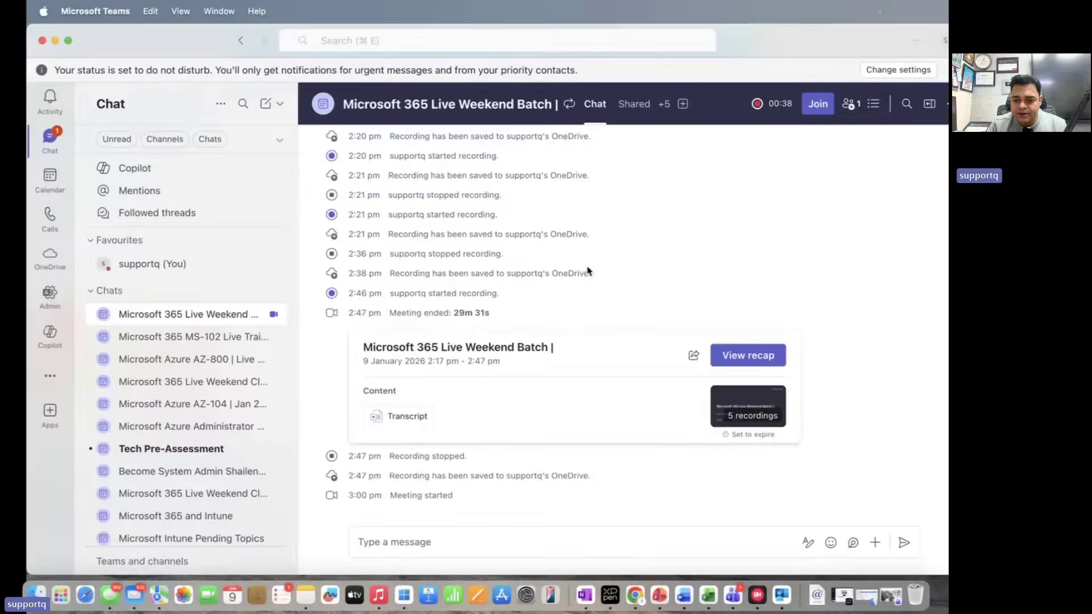
click(782, 596)
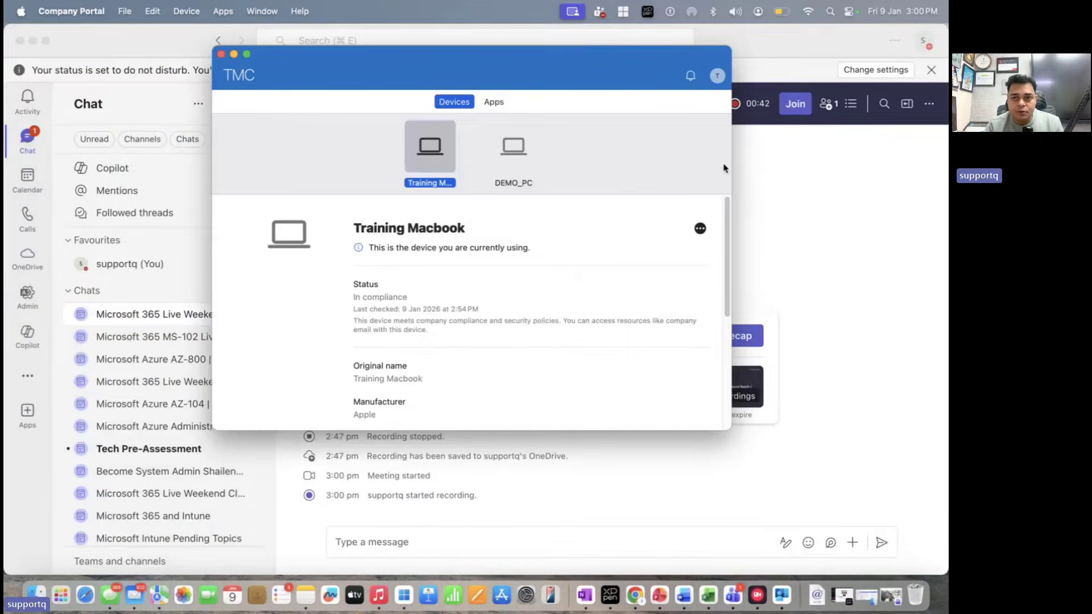
key(ctrl+Right)
key(ctrl+Left)
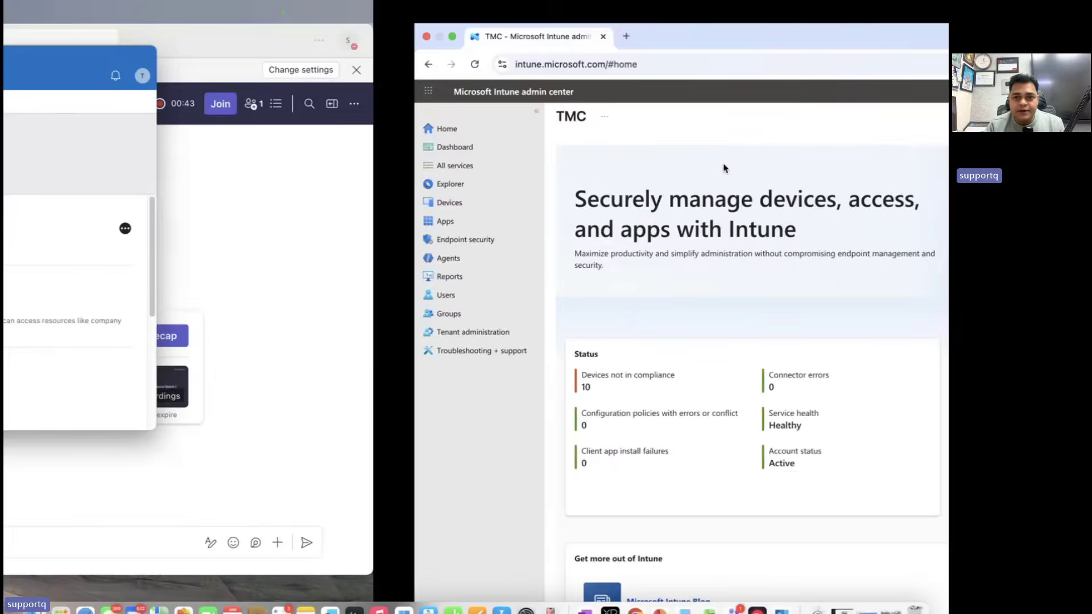
click(32, 41)
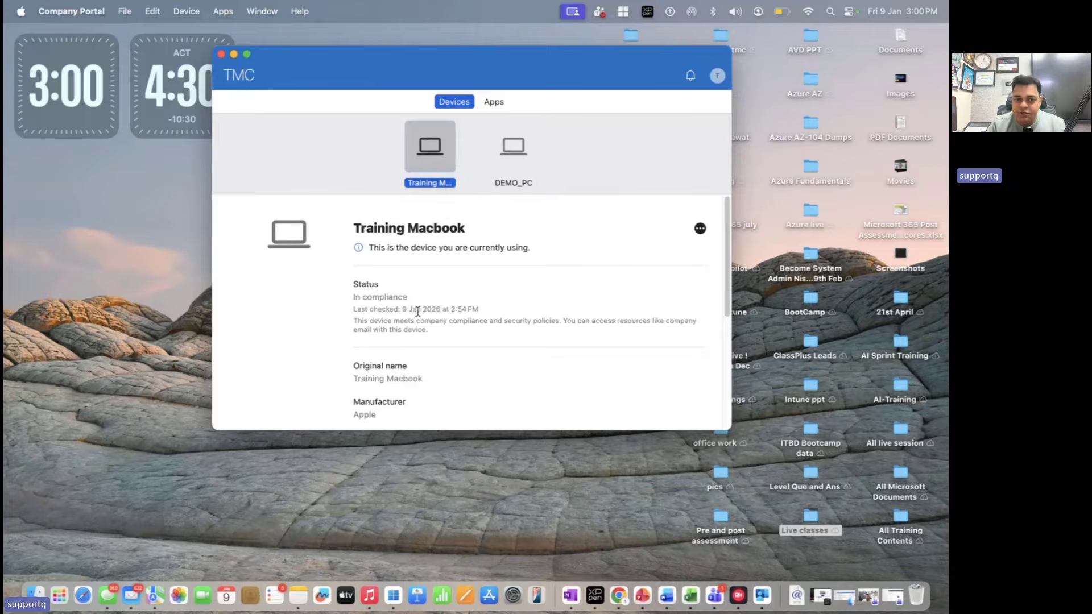
drag(418, 312, 366, 306)
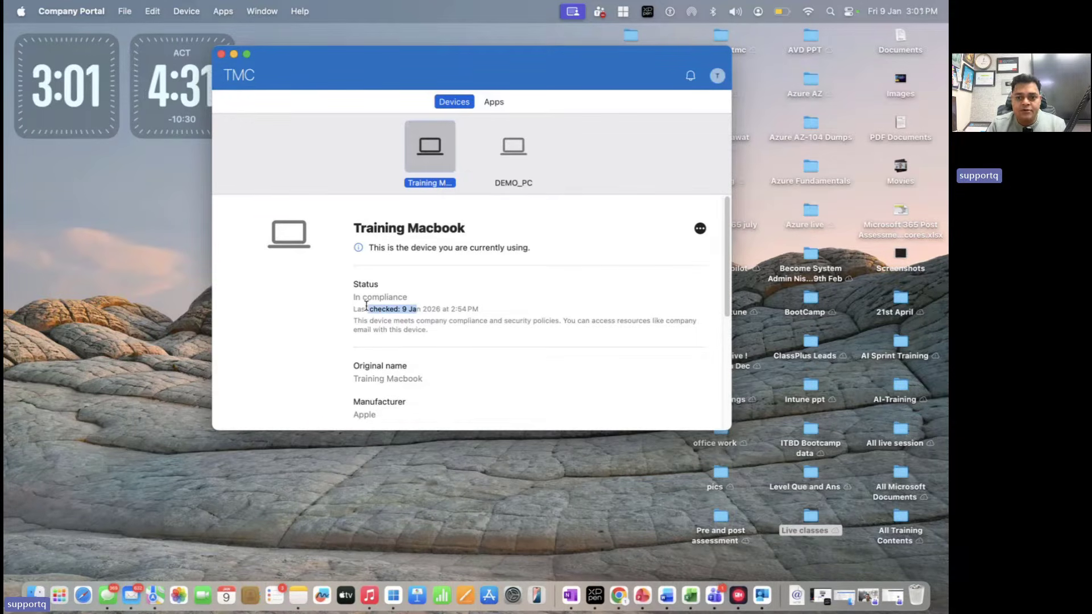
key(ctrl+Right)
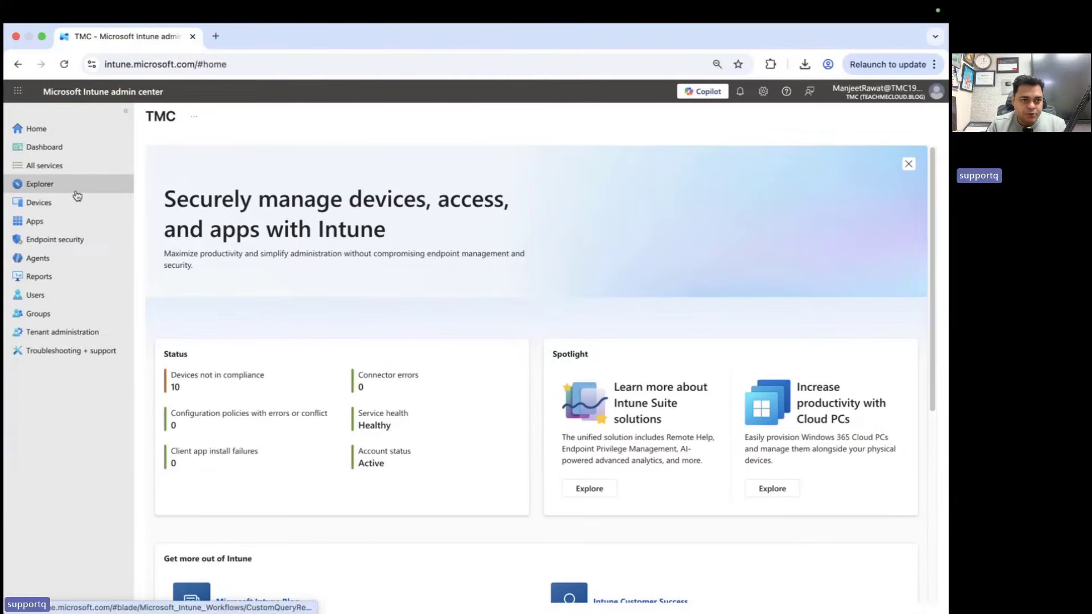
Open the macOS devices list showing Training Macbook as Compliant and widen the Primary user UPN column
click(46, 207)
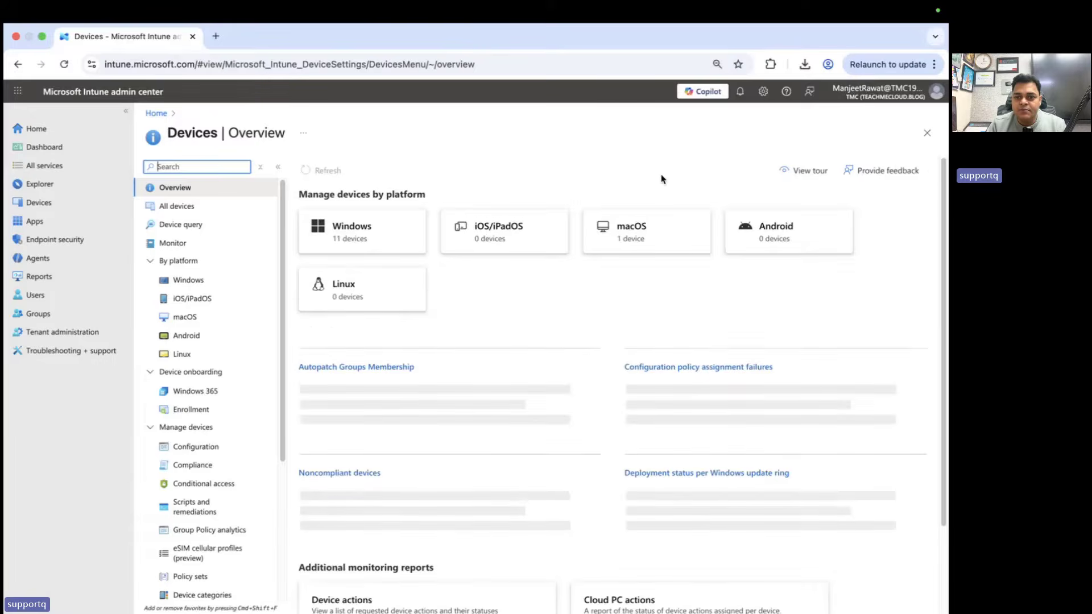
click(633, 235)
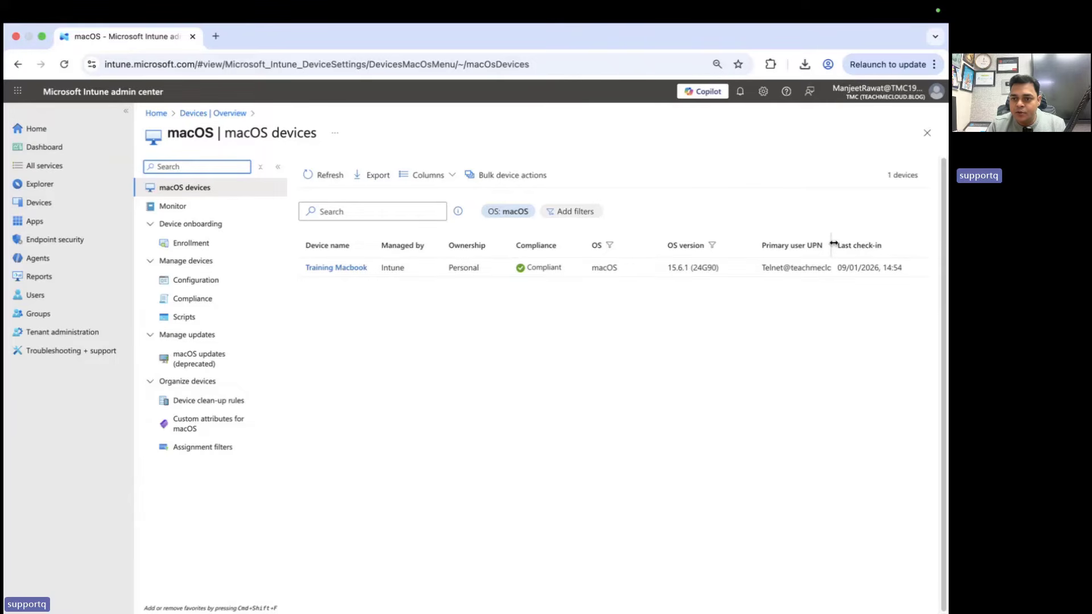
drag(834, 244, 859, 235)
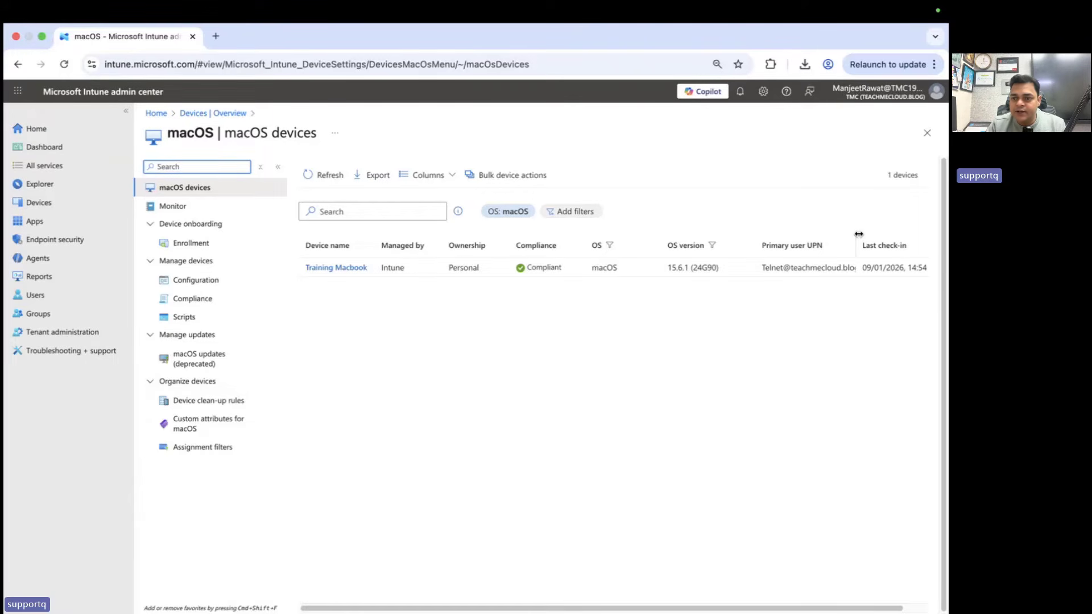
scroll(881, 279, right, 1)
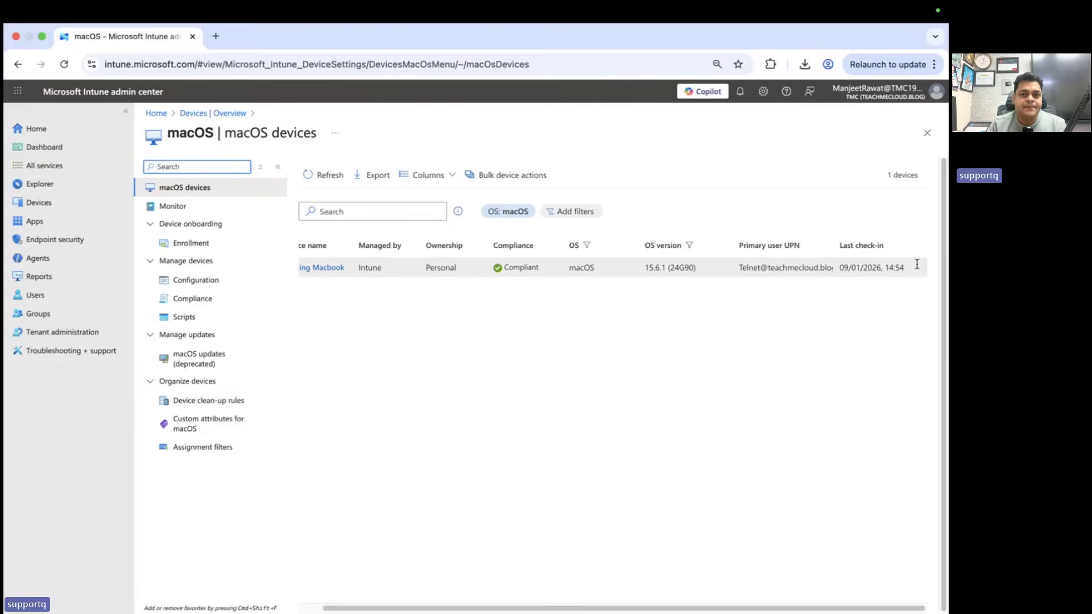